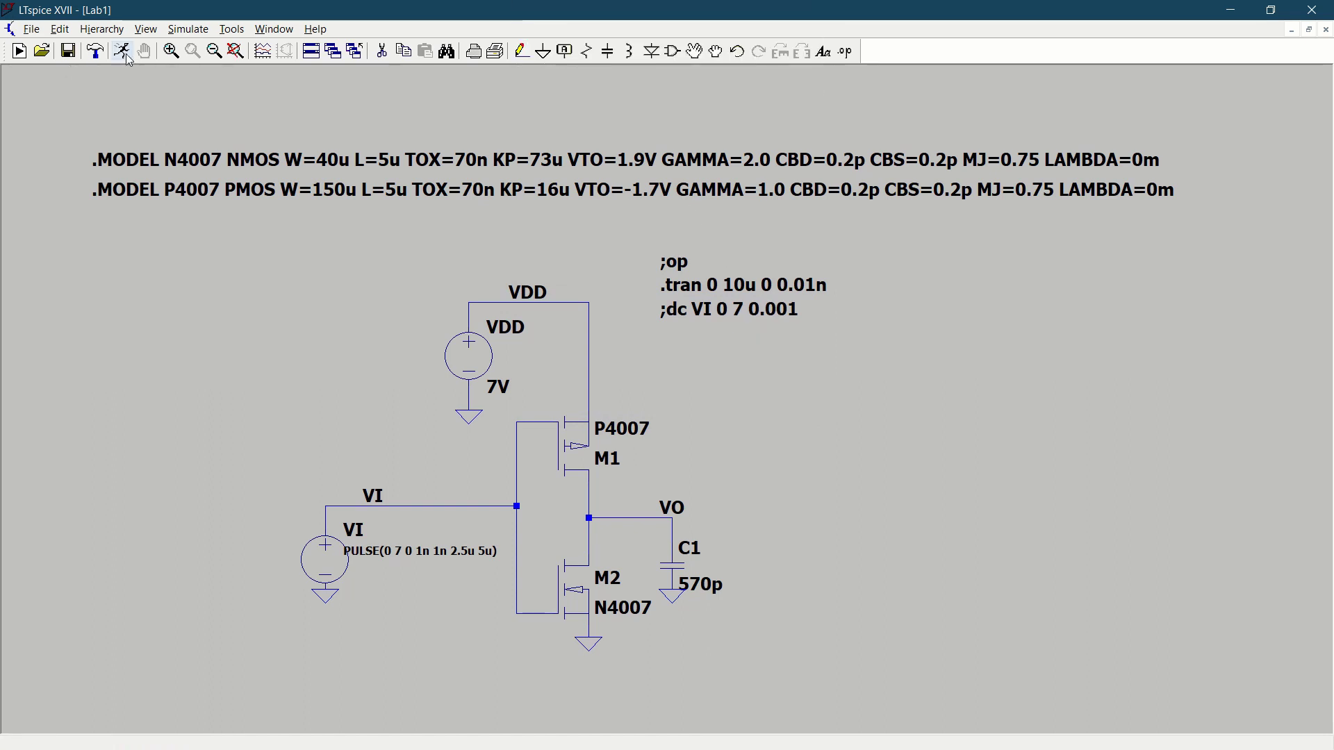
Run the 10 µs transient simulation and plot the voltage at output node VO
{"action": "left_click", "coordinate": [95, 51]}
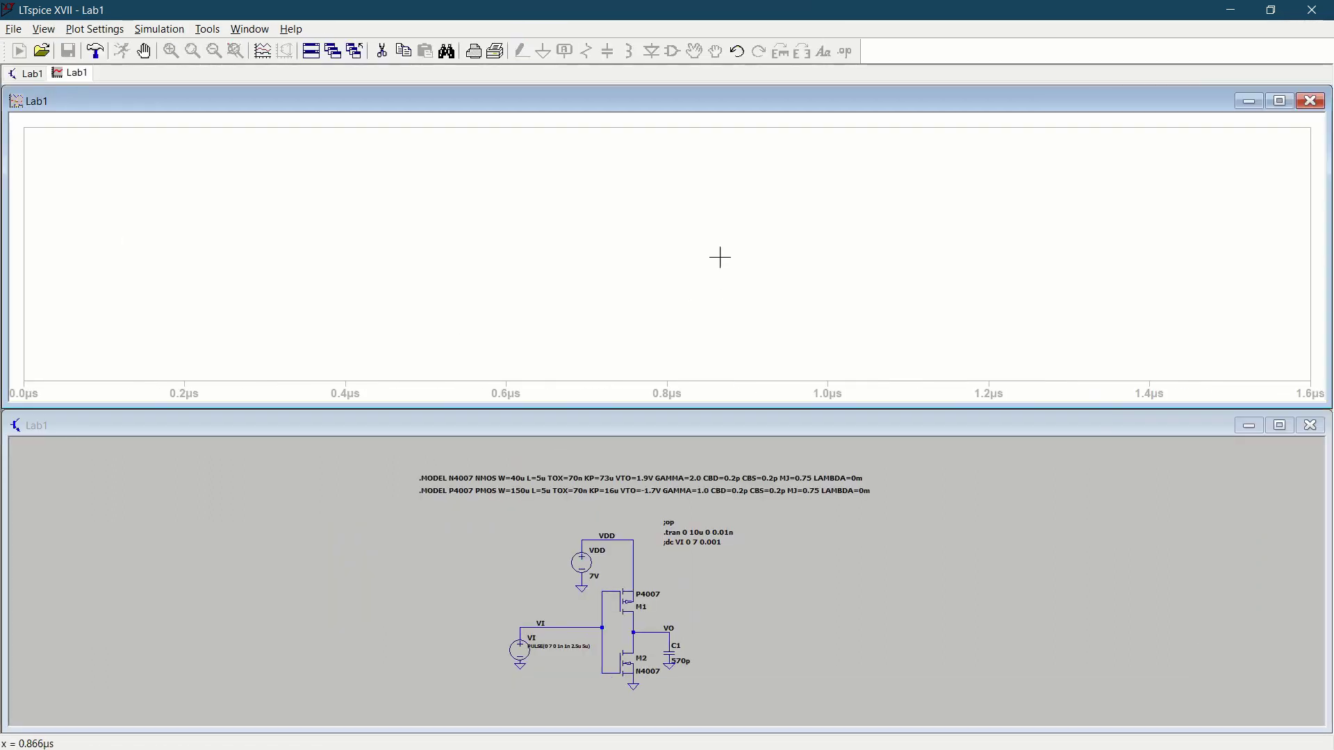
{"action": "right_click", "coordinate": [674, 243]}
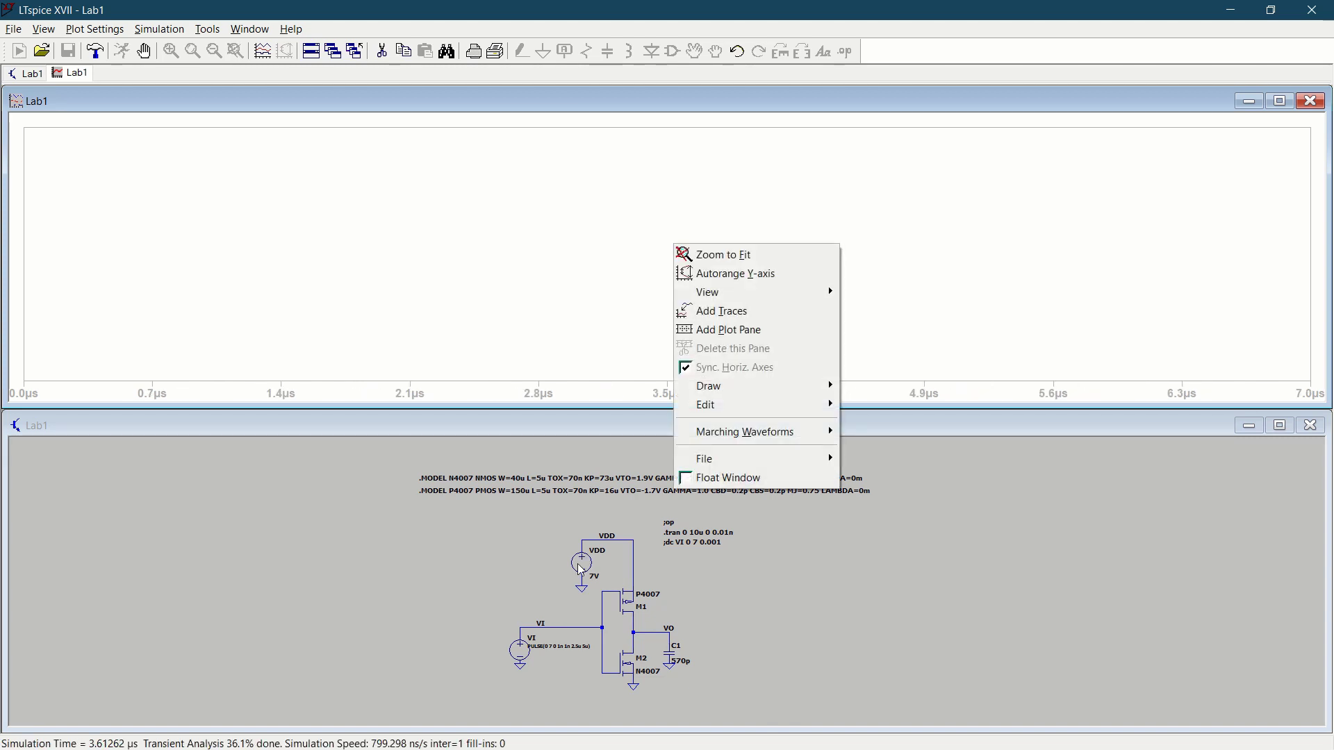
{"action": "left_click", "coordinate": [652, 632]}
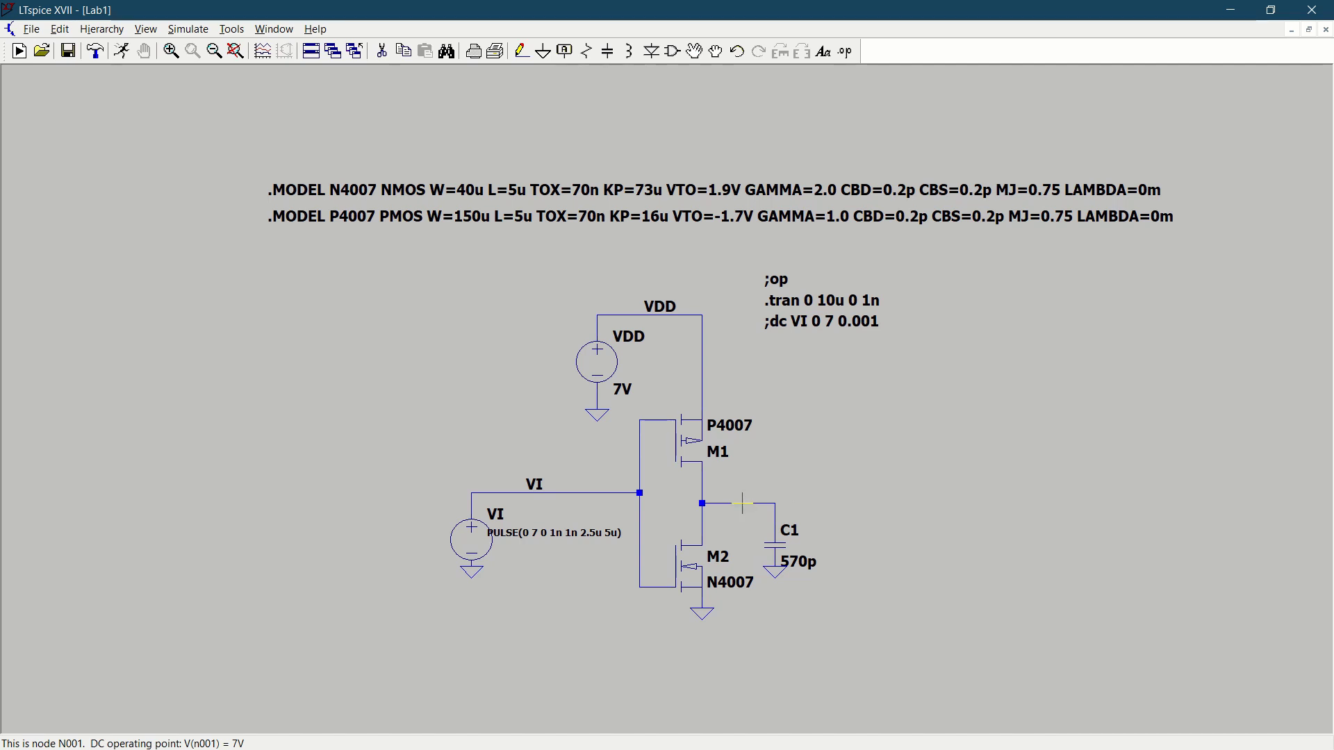
Run the transient simulation, plot the unlabelled output node and VI, and close the waveform window
{"action": "left_click", "coordinate": [116, 56]}
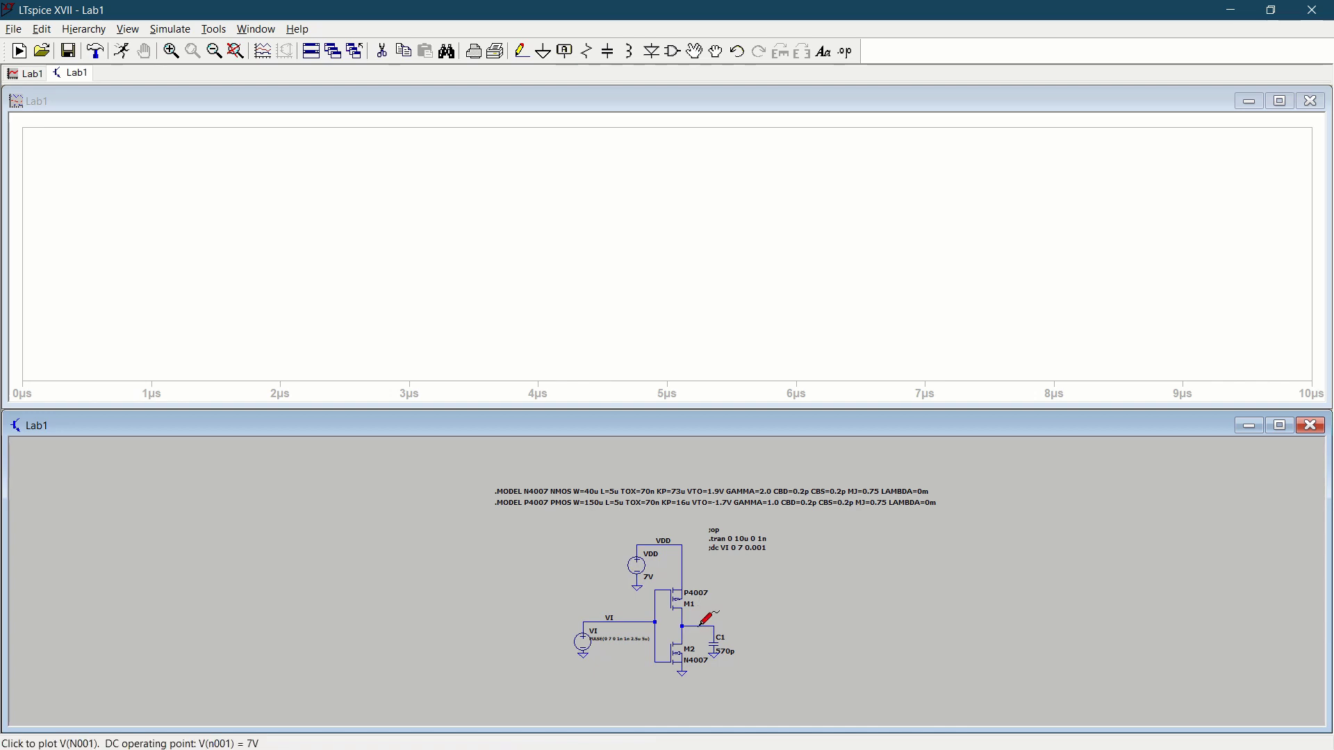
{"action": "left_click", "coordinate": [697, 626]}
{"action": "left_click", "coordinate": [641, 621]}
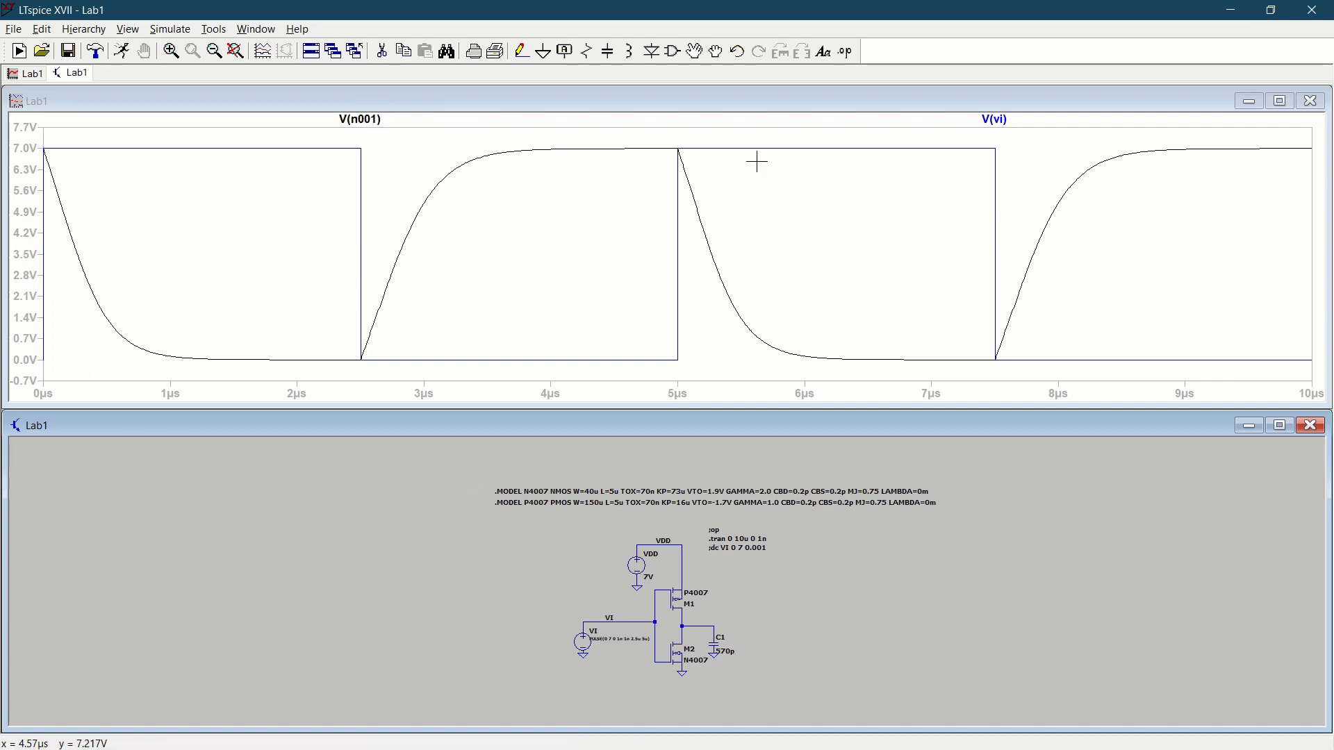
{"action": "left_click", "coordinate": [1311, 100]}
{"action": "left_click", "coordinate": [1280, 405]}
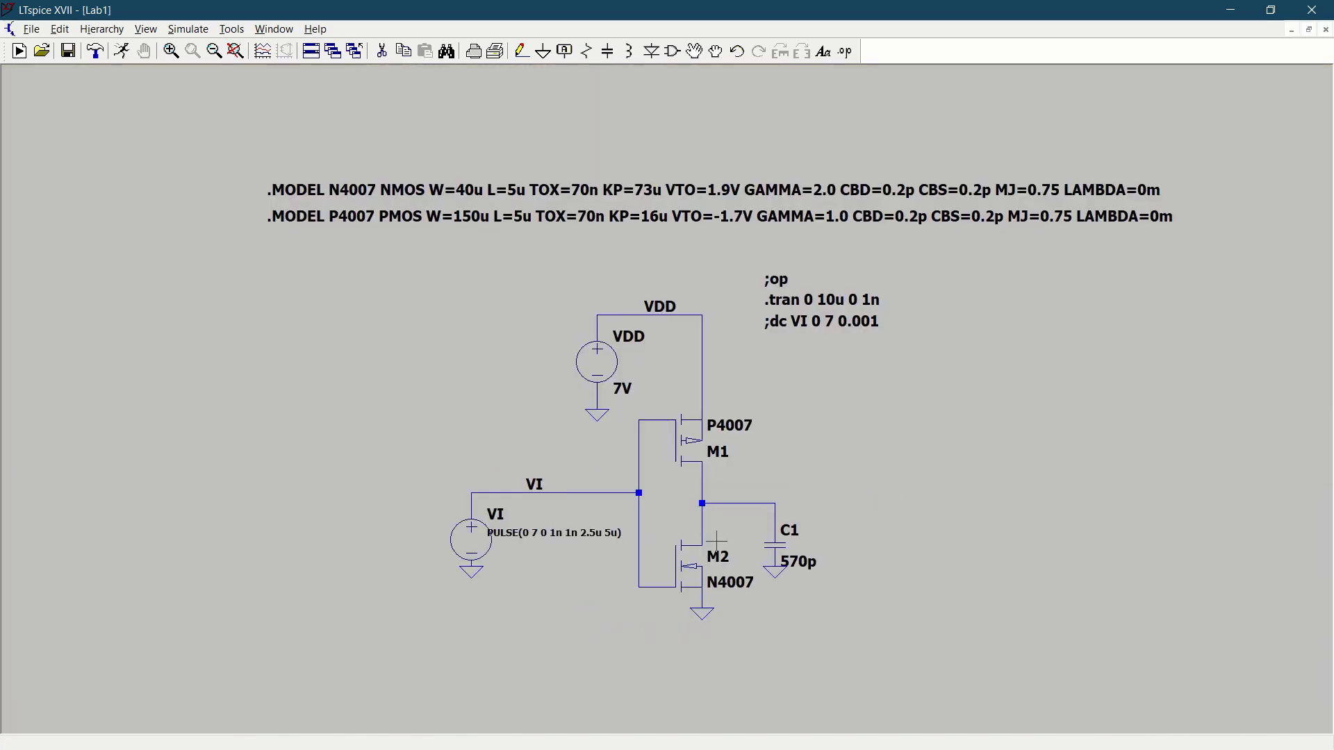
Label the inverter's output net between the transistors and capacitor C1 as VO
{"action": "right_click", "coordinate": [738, 503]}
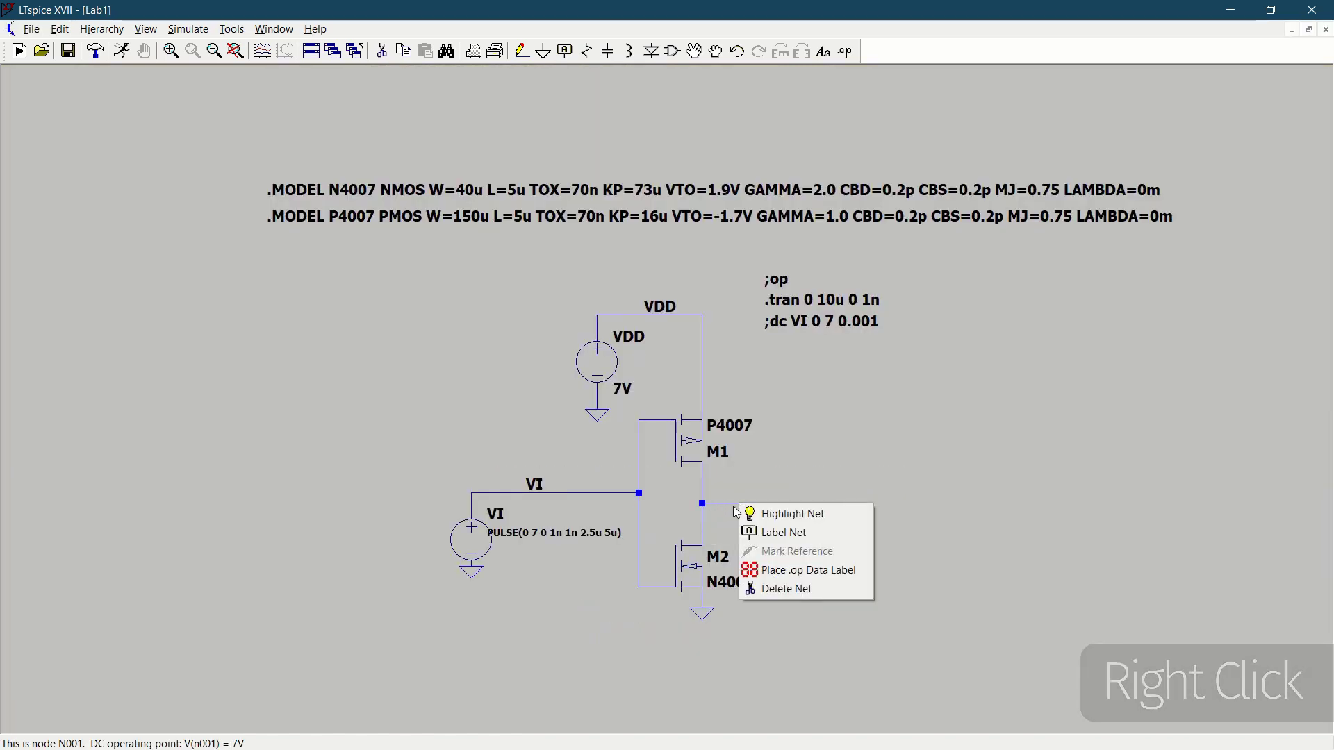
{"action": "left_click", "coordinate": [770, 533]}
{"action": "type", "text": "VO"}
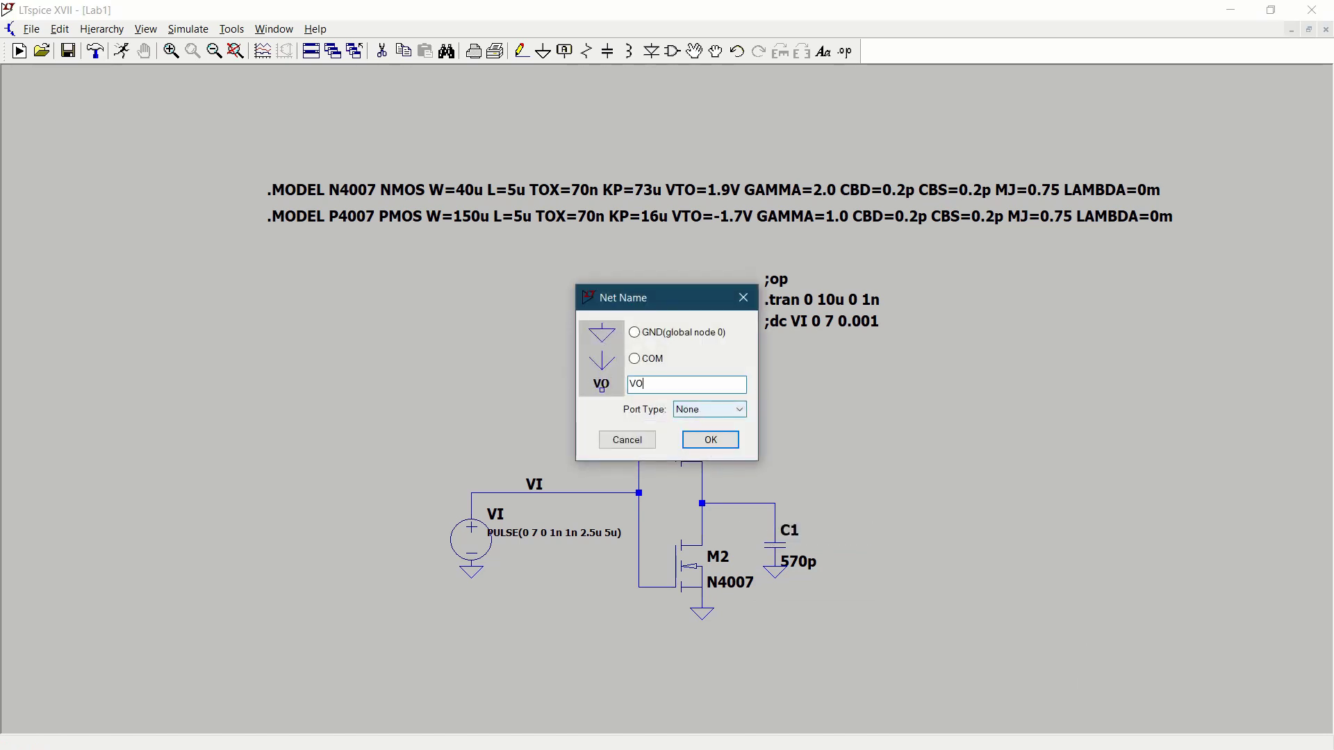
{"action": "key", "text": "Return"}
{"action": "left_click", "coordinate": [742, 503]}
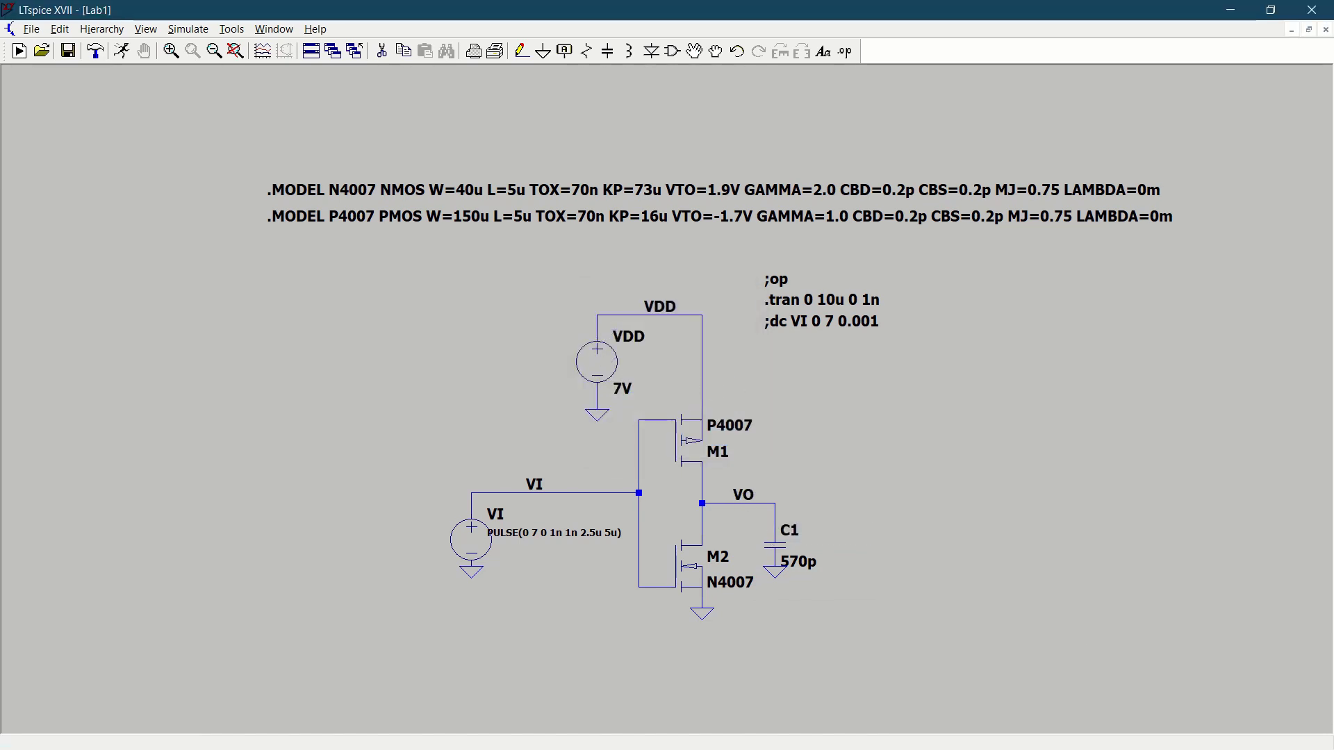
{"action": "key", "text": "Escape"}
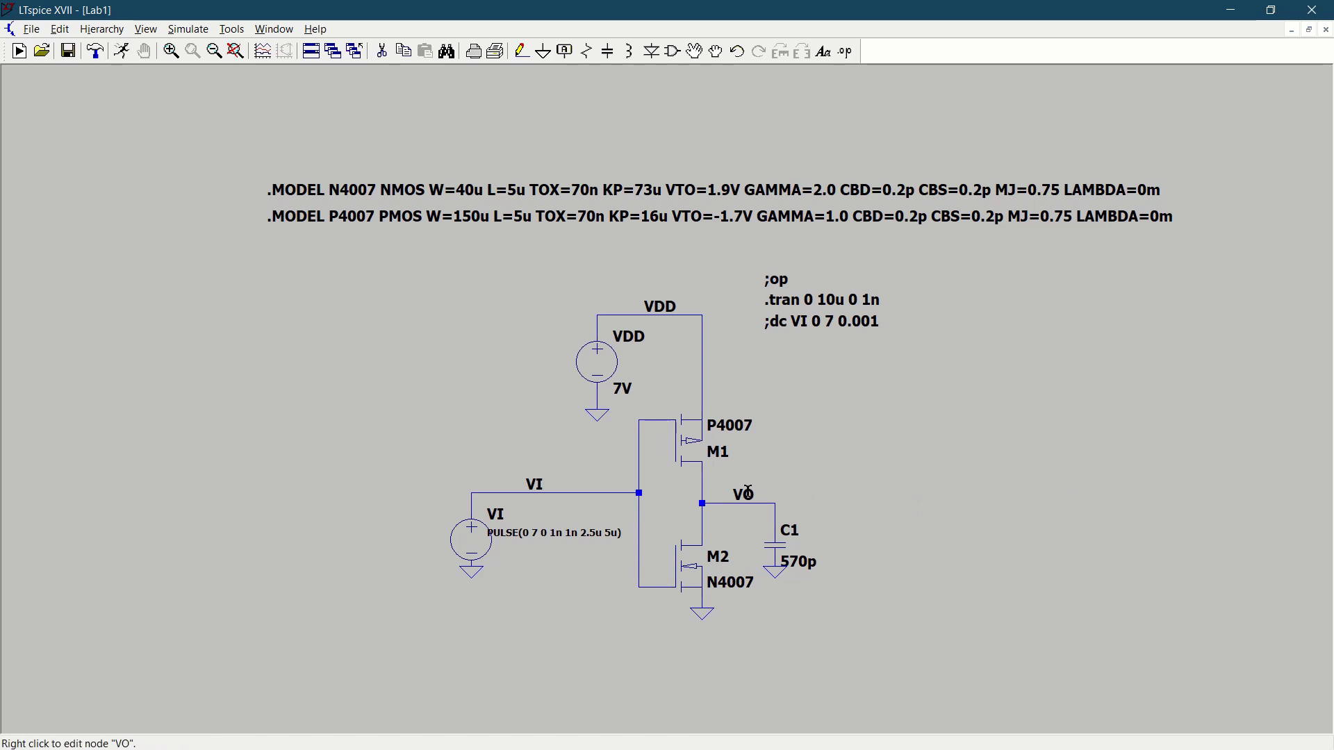
Run the transient simulation and plot the voltages at nodes VO and VI
{"action": "left_click", "coordinate": [132, 50]}
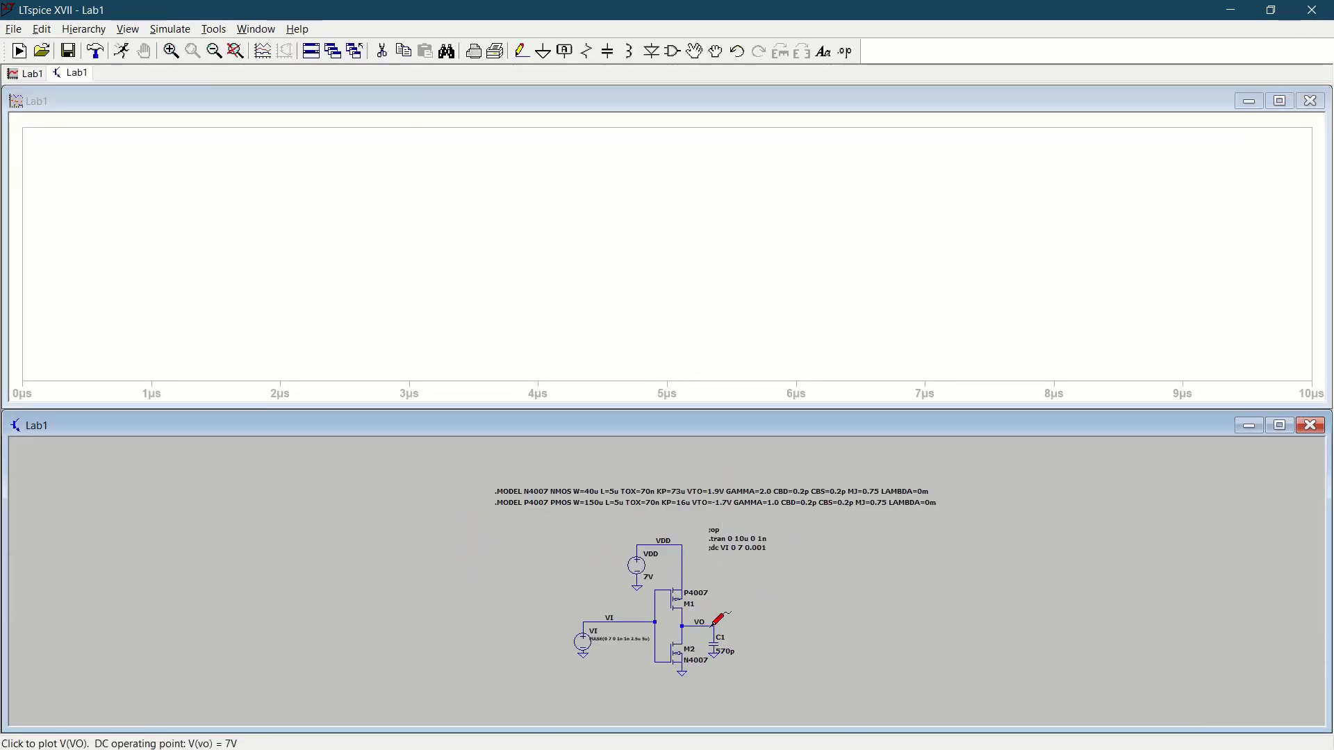
{"action": "left_click", "coordinate": [713, 623]}
{"action": "left_click", "coordinate": [637, 620]}
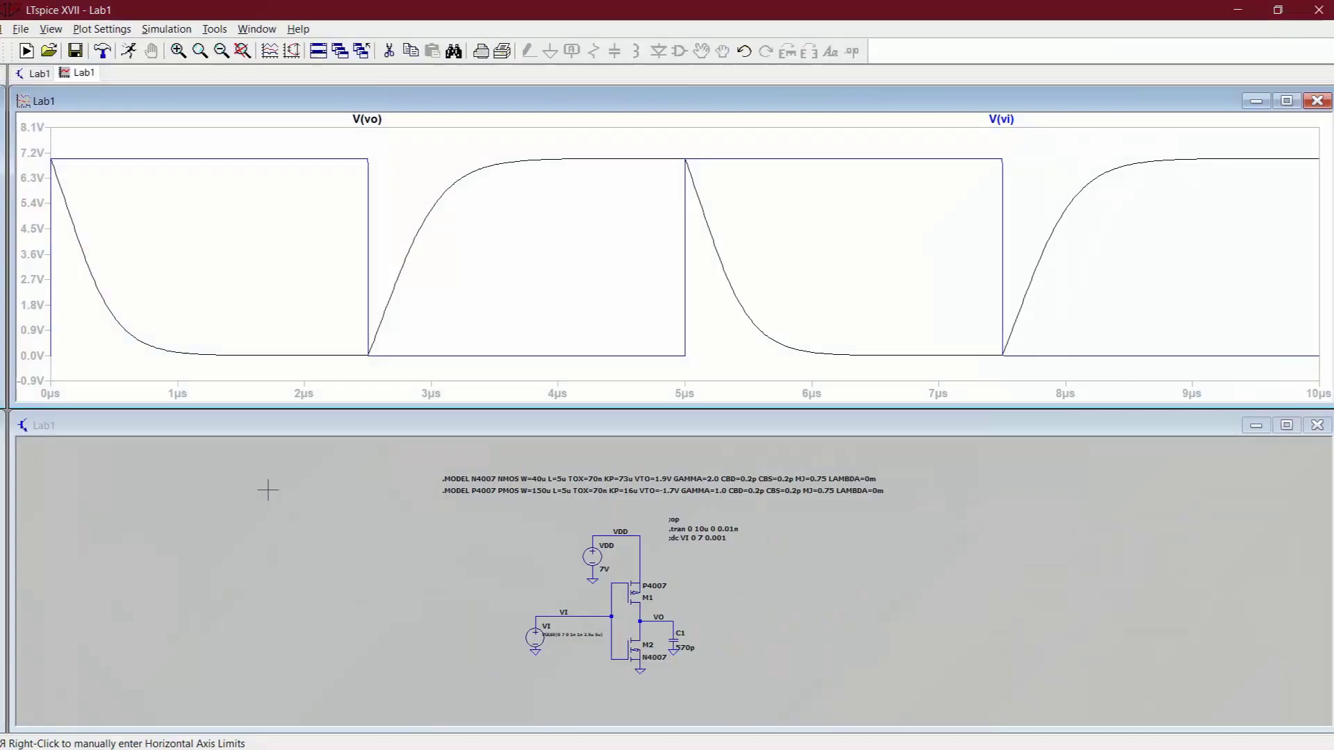
Open the color preferences with the waveform plot active and check the color mix of the waveform Background
{"action": "left_click", "coordinate": [277, 526]}
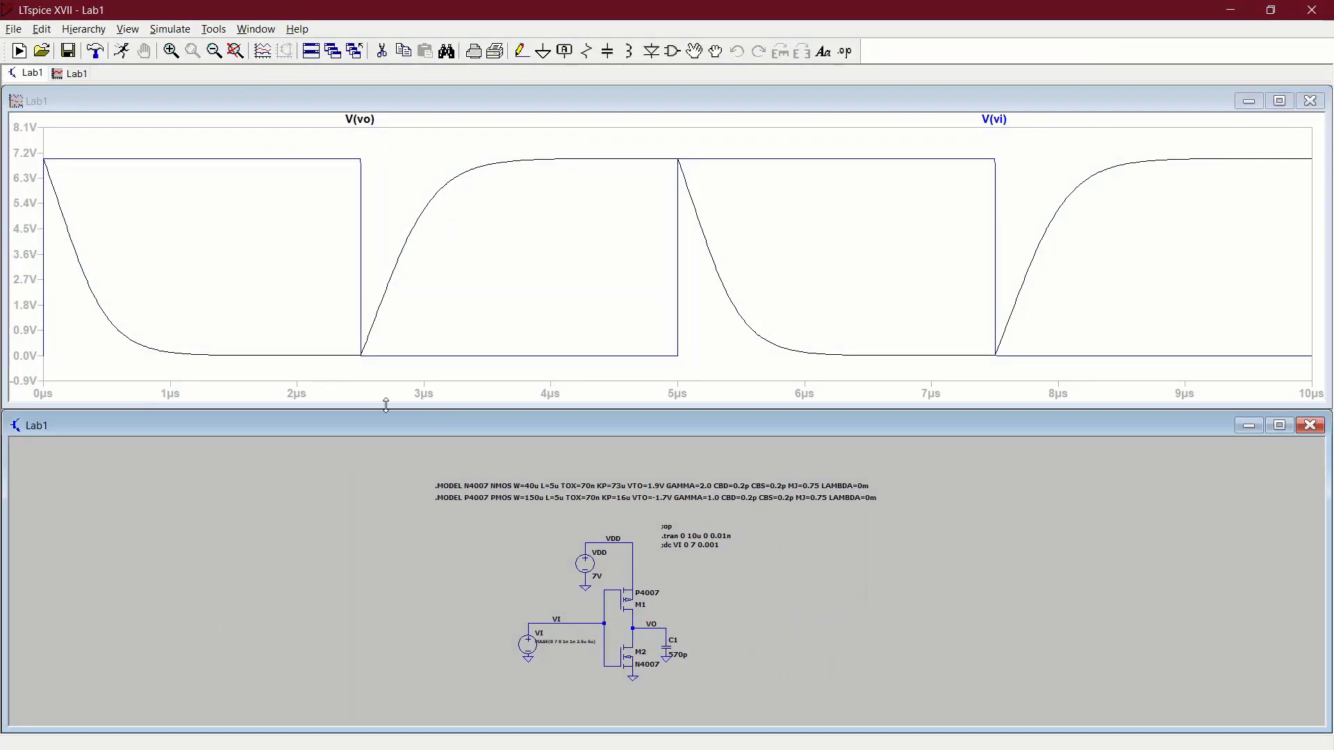
{"action": "left_click", "coordinate": [163, 214]}
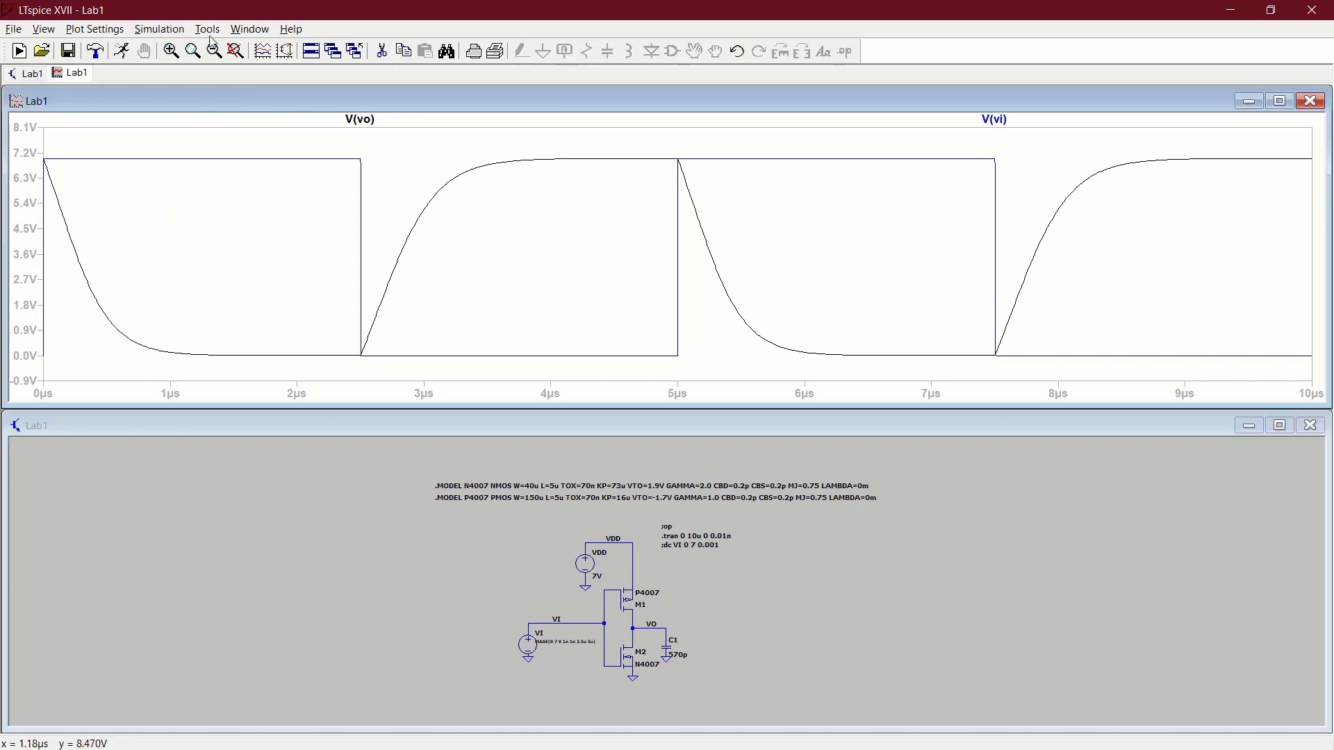
{"action": "left_click", "coordinate": [208, 29]}
{"action": "left_click", "coordinate": [239, 105]}
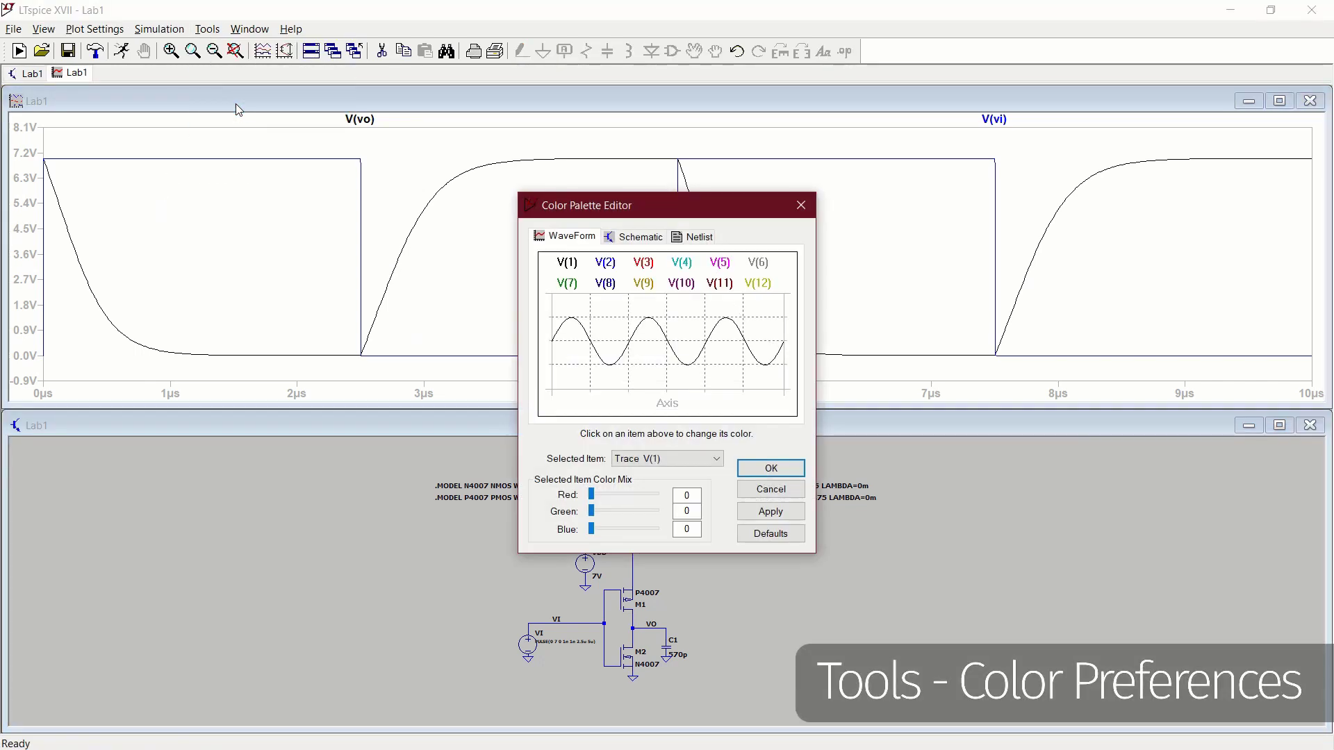
{"action": "left_click", "coordinate": [623, 460]}
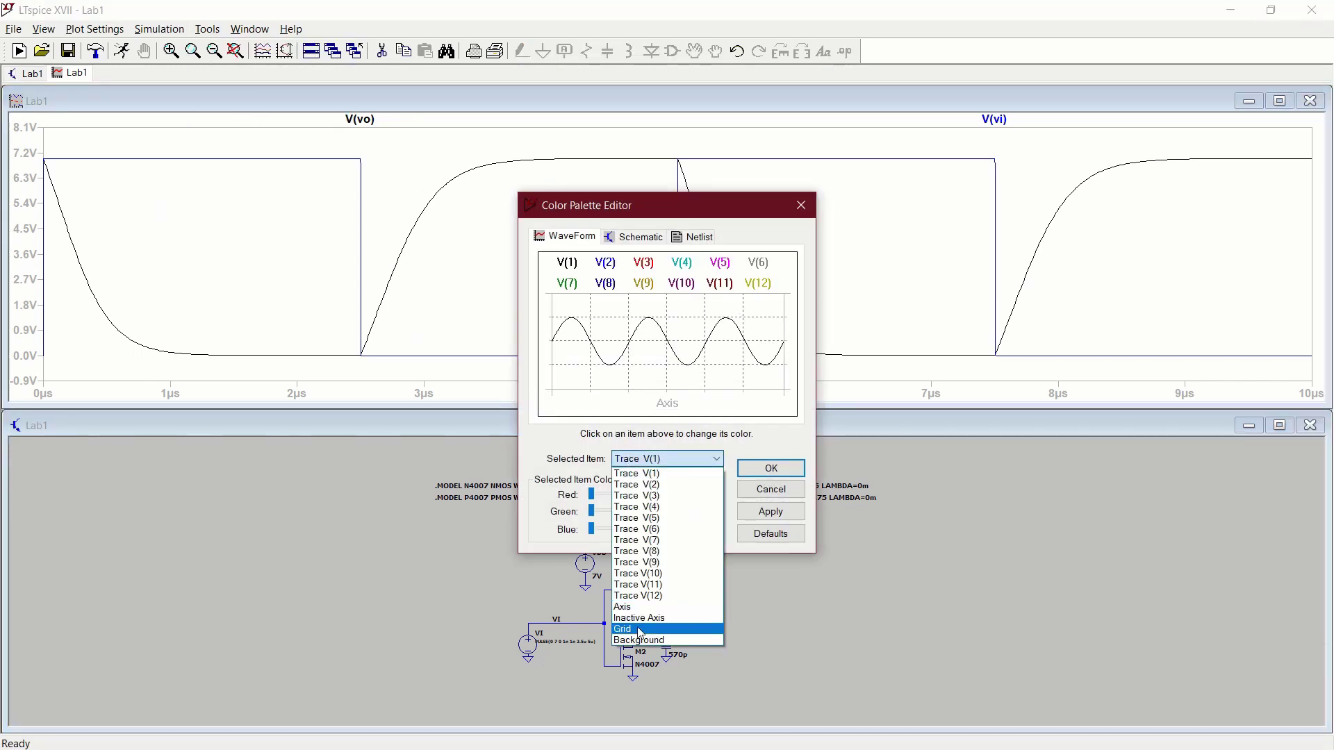
{"action": "left_click", "coordinate": [637, 646]}
{"action": "mouse_move", "coordinate": [655, 512]}
{"action": "left_mouse_down"}
{"action": "mouse_move", "coordinate": [632, 511]}
{"action": "mouse_move", "coordinate": [656, 511]}
{"action": "left_mouse_up"}
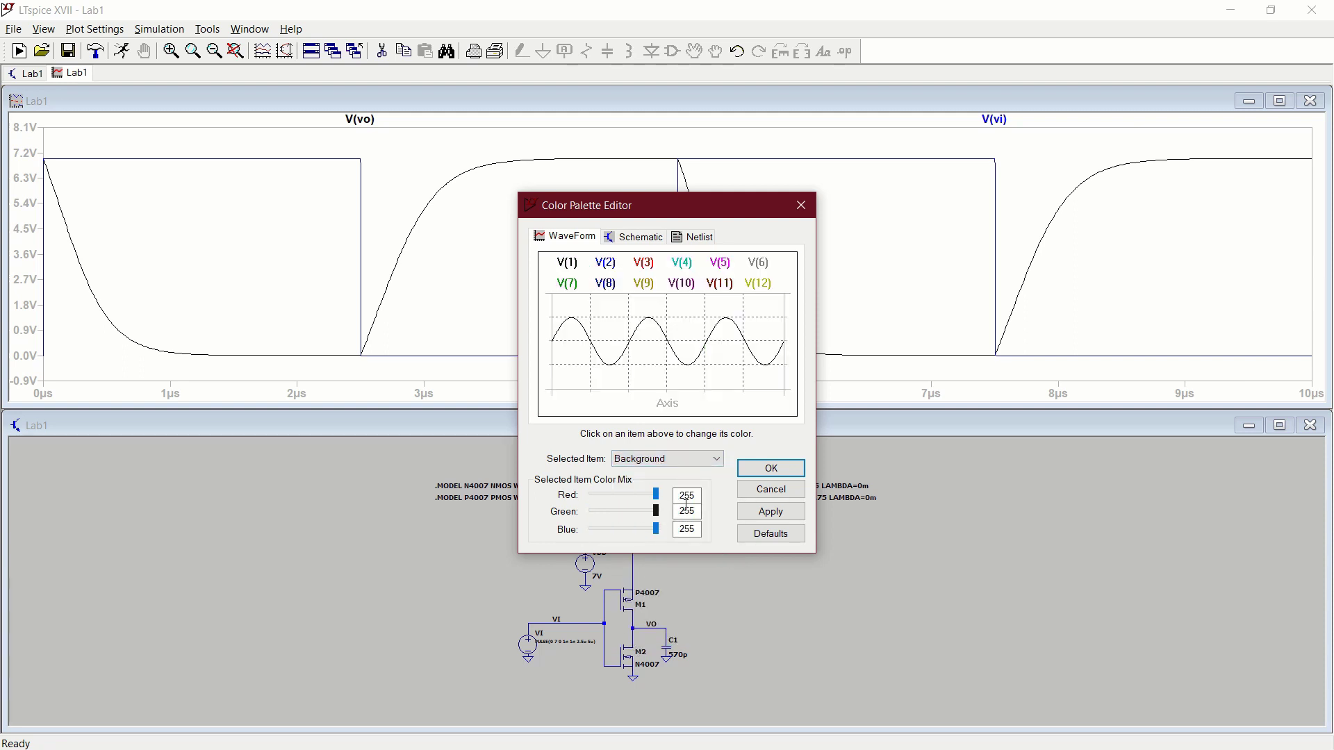
Look at the schematic color settings and try the default color palette for the waveform plot
{"action": "left_click", "coordinate": [629, 238]}
{"action": "left_click", "coordinate": [565, 236]}
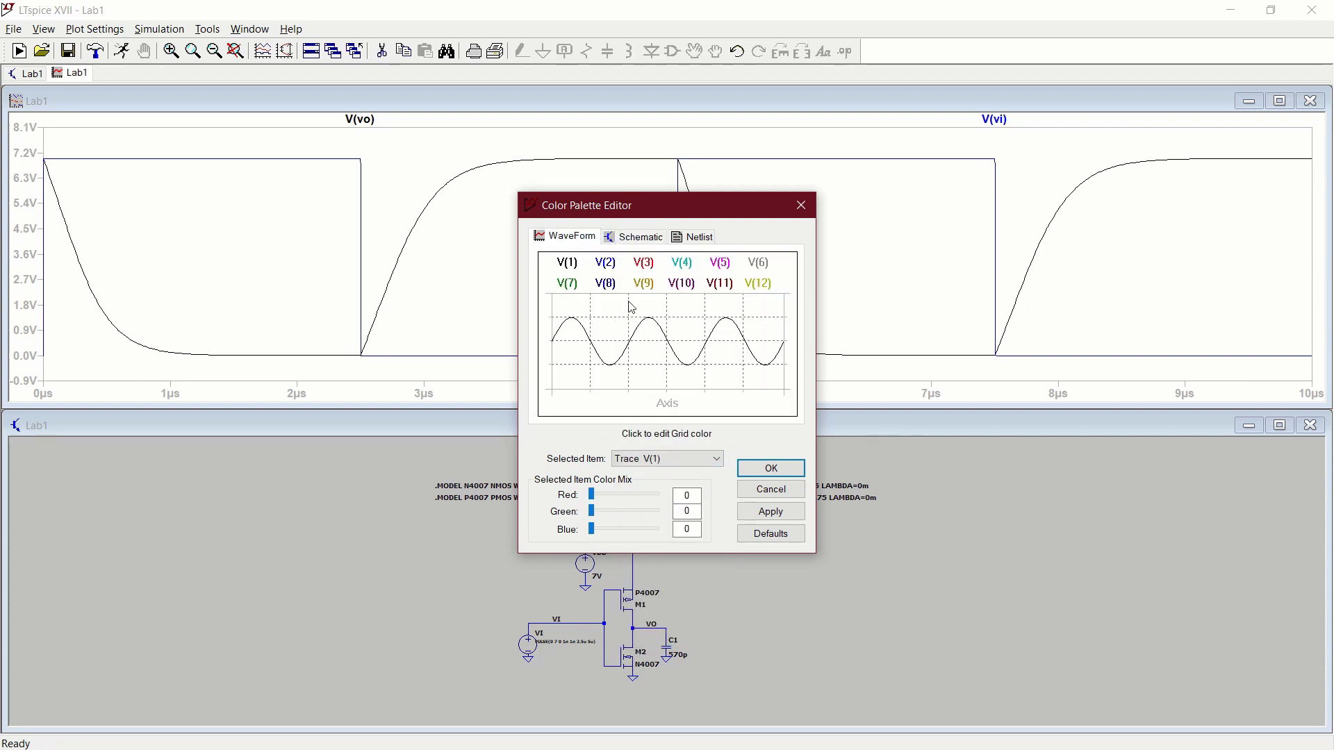
{"action": "left_click", "coordinate": [760, 534]}
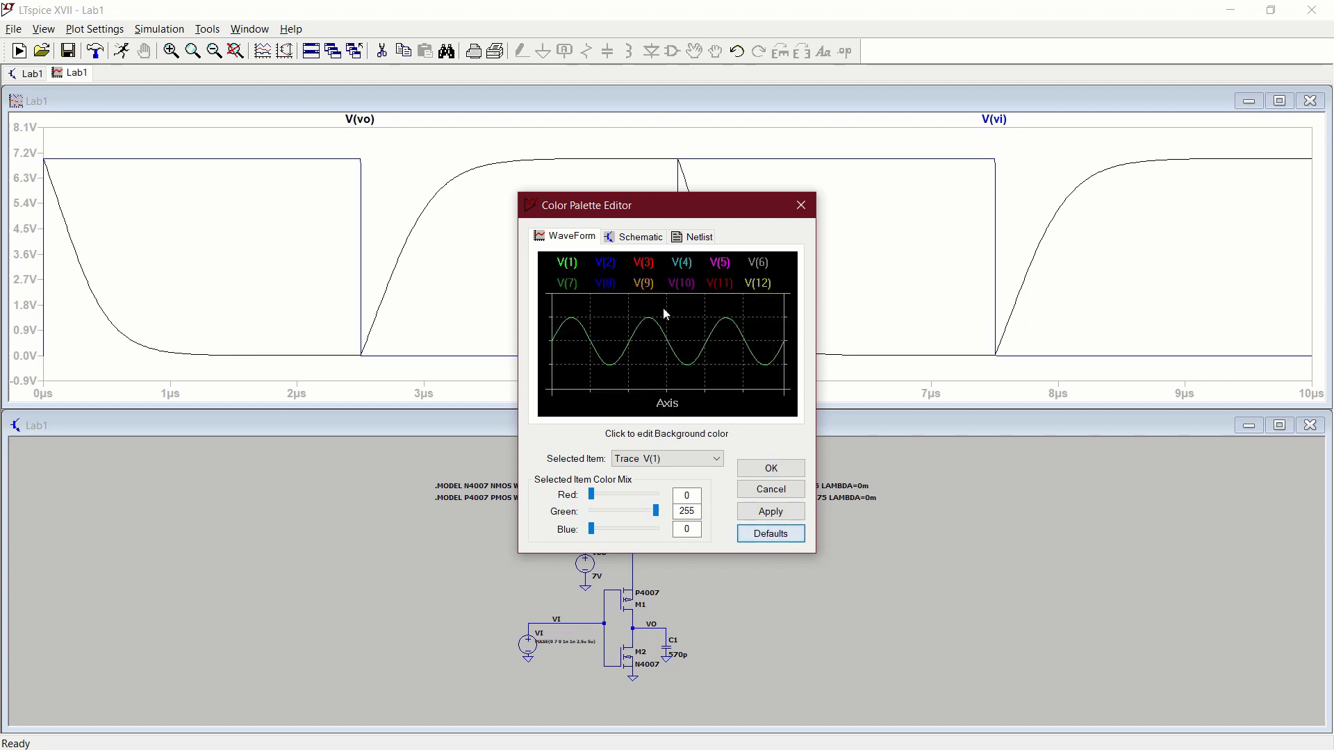
{"action": "left_click", "coordinate": [771, 468]}
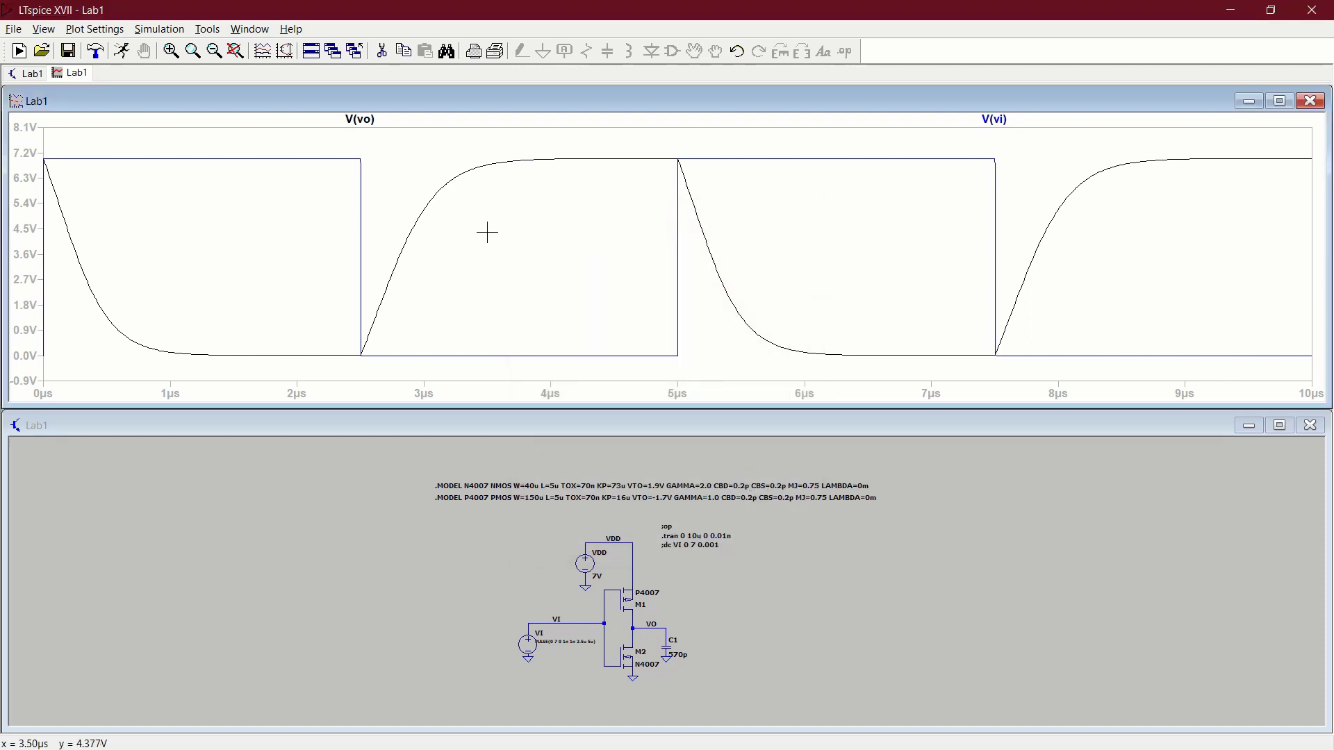
Toggle the waveform grid on and off again, and mark the data points on the traces
{"action": "right_click", "coordinate": [400, 239]}
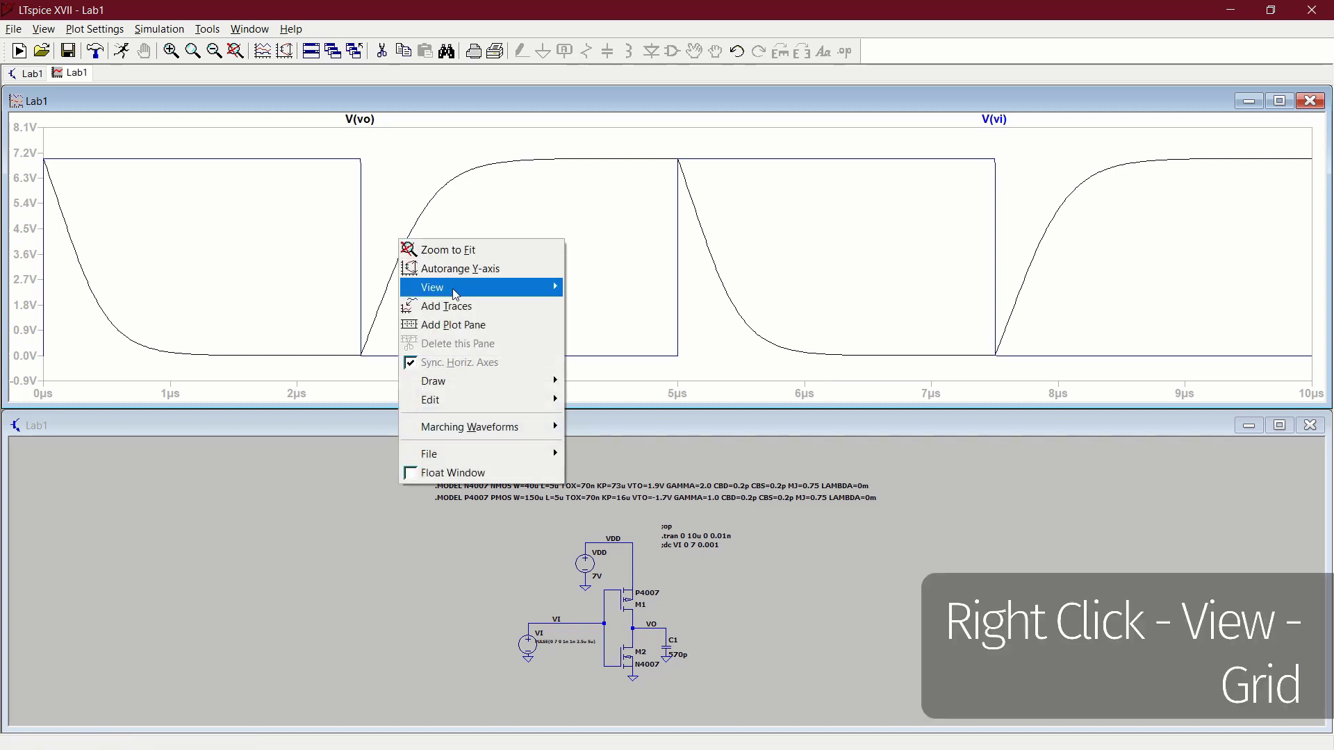
{"action": "mouse_move", "coordinate": [462, 292]}
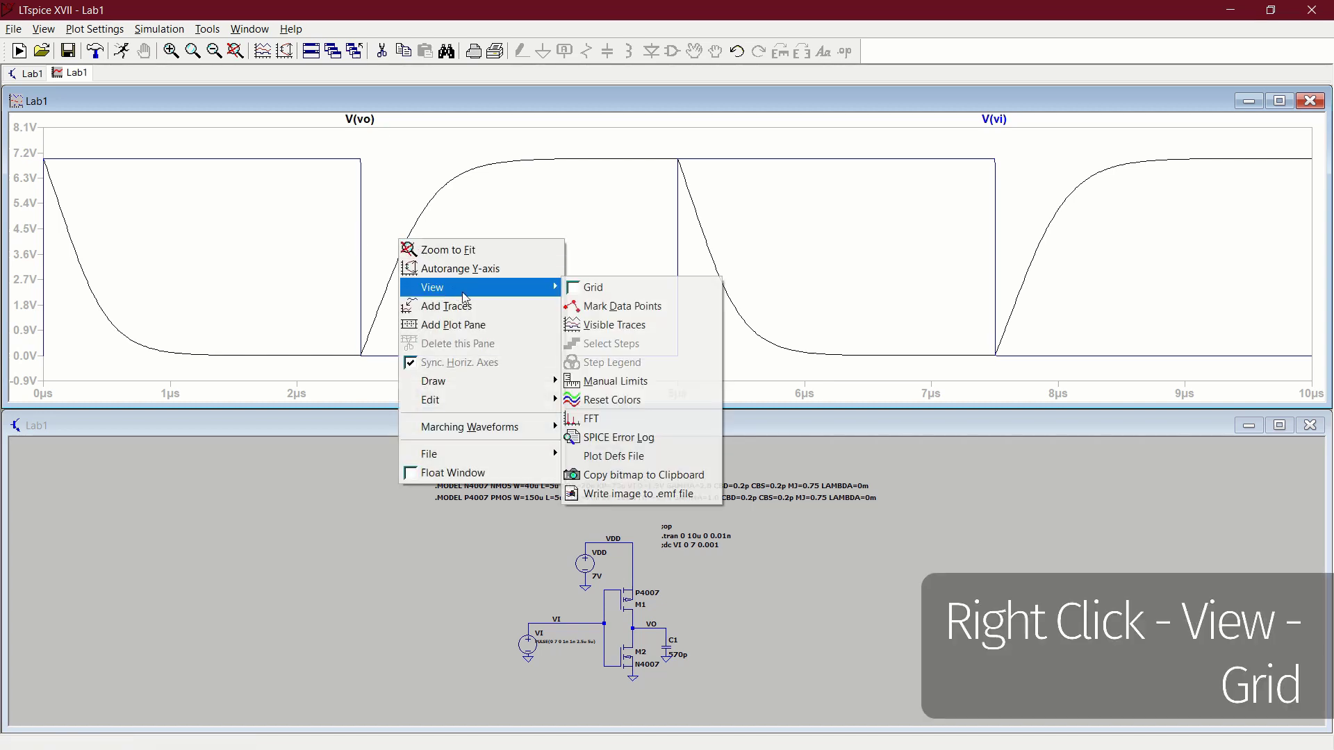
{"action": "left_click", "coordinate": [591, 287]}
{"action": "right_click", "coordinate": [435, 213]}
{"action": "mouse_move", "coordinate": [512, 267]}
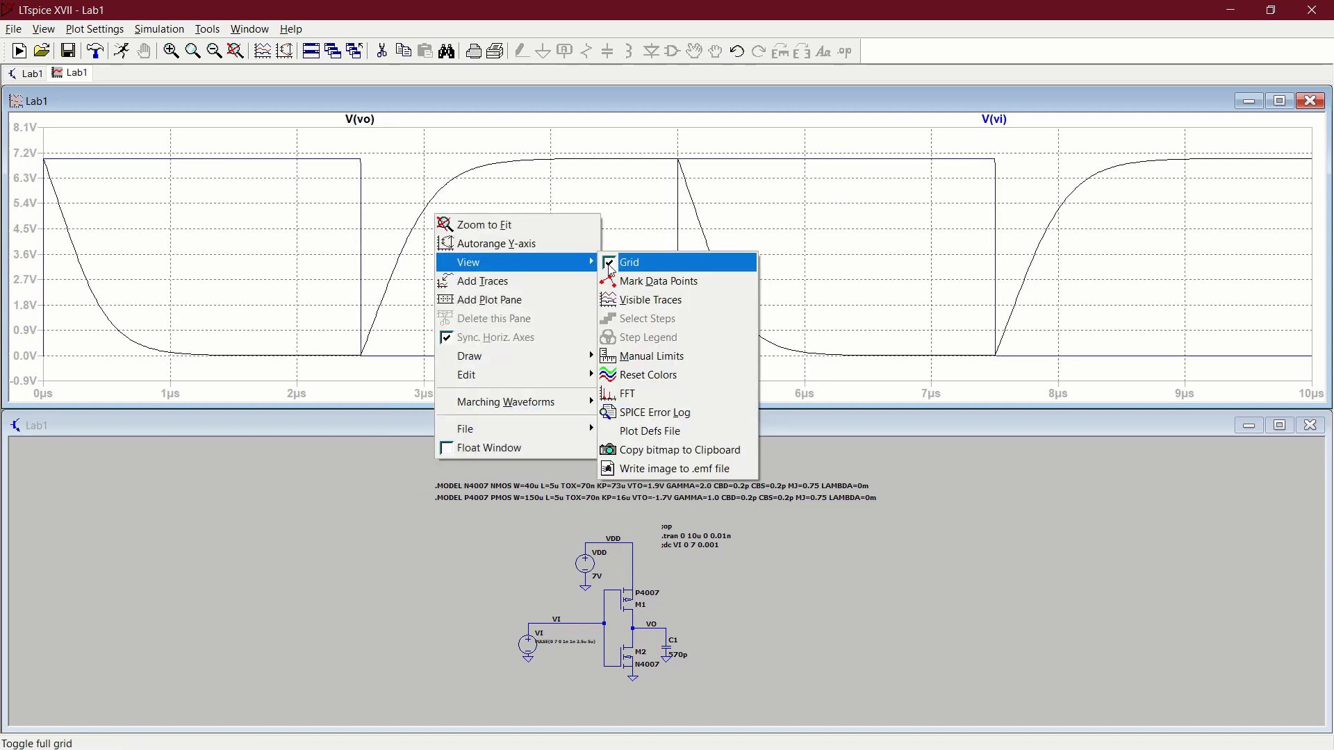
{"action": "left_click", "coordinate": [625, 264]}
{"action": "right_click", "coordinate": [443, 228]}
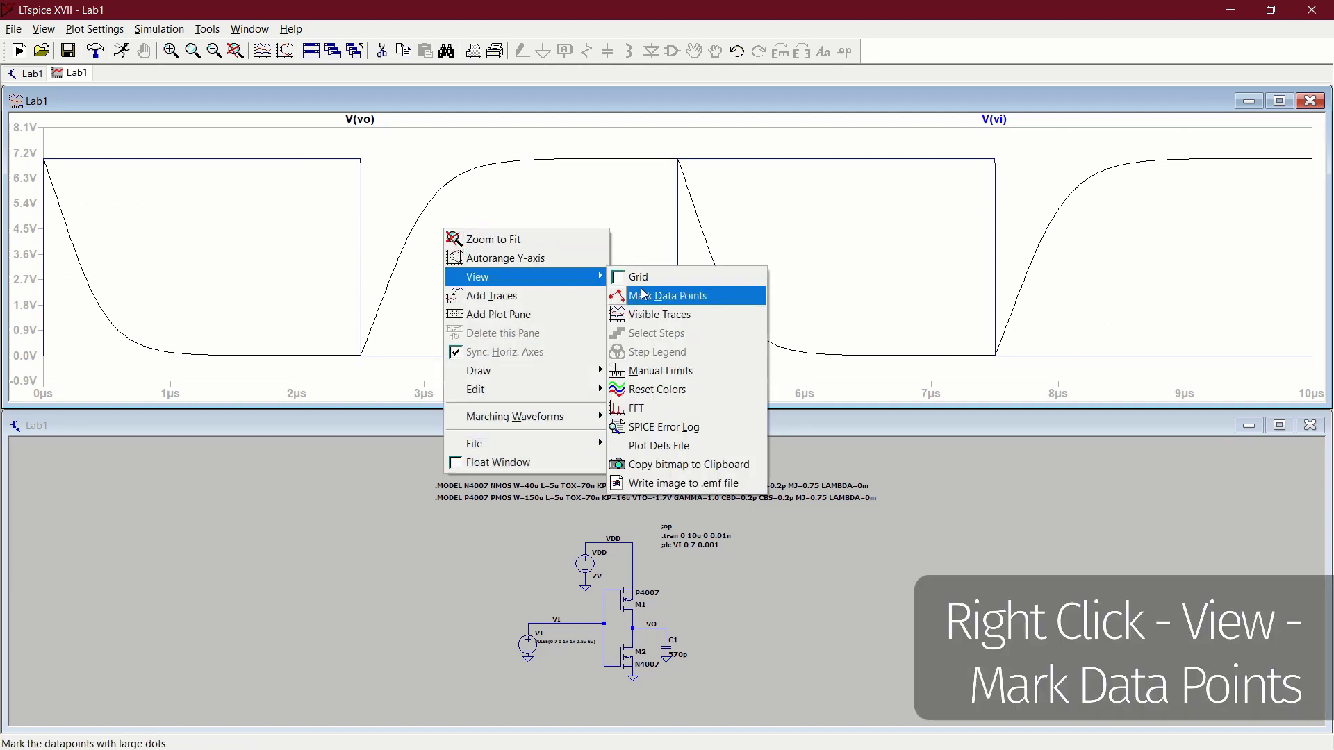
{"action": "left_click", "coordinate": [641, 297]}
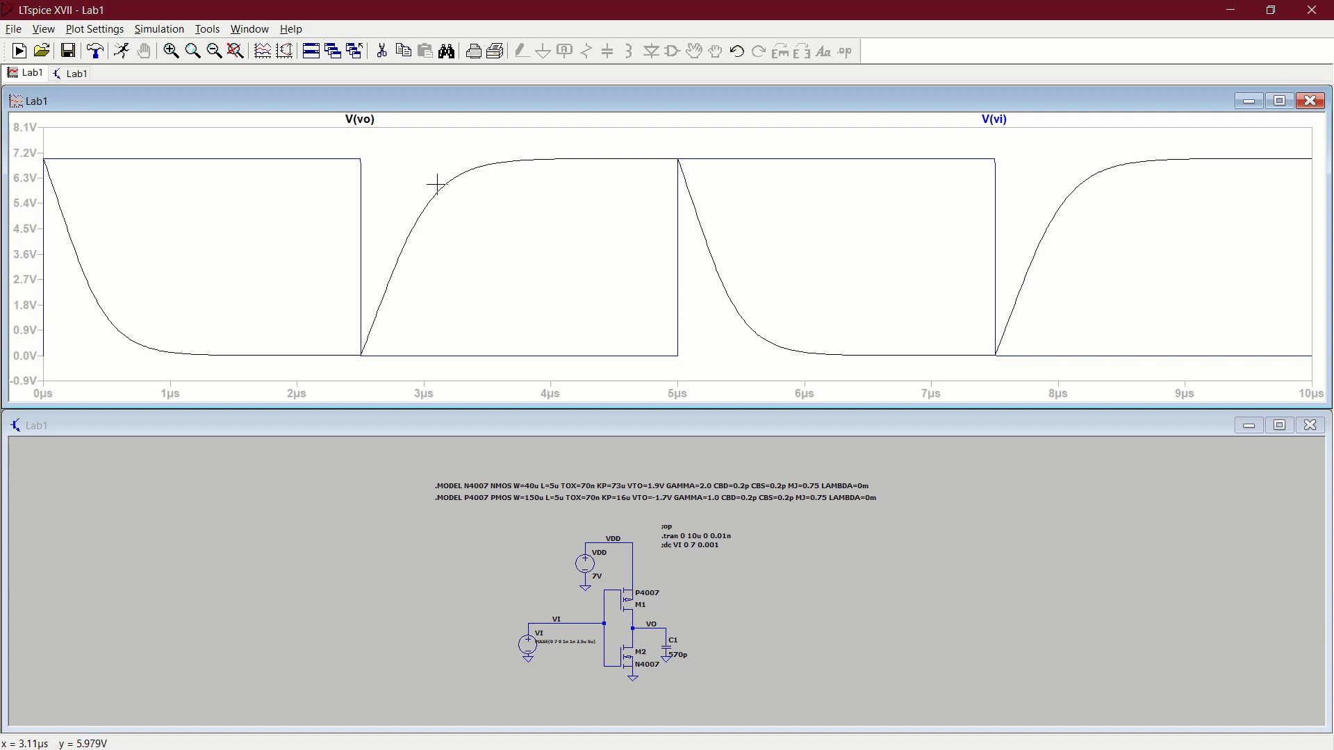
Attach a cursor to the V(vo) trace and place it on the first rising edge at about 2.82 µs
{"action": "left_click", "coordinate": [363, 120]}
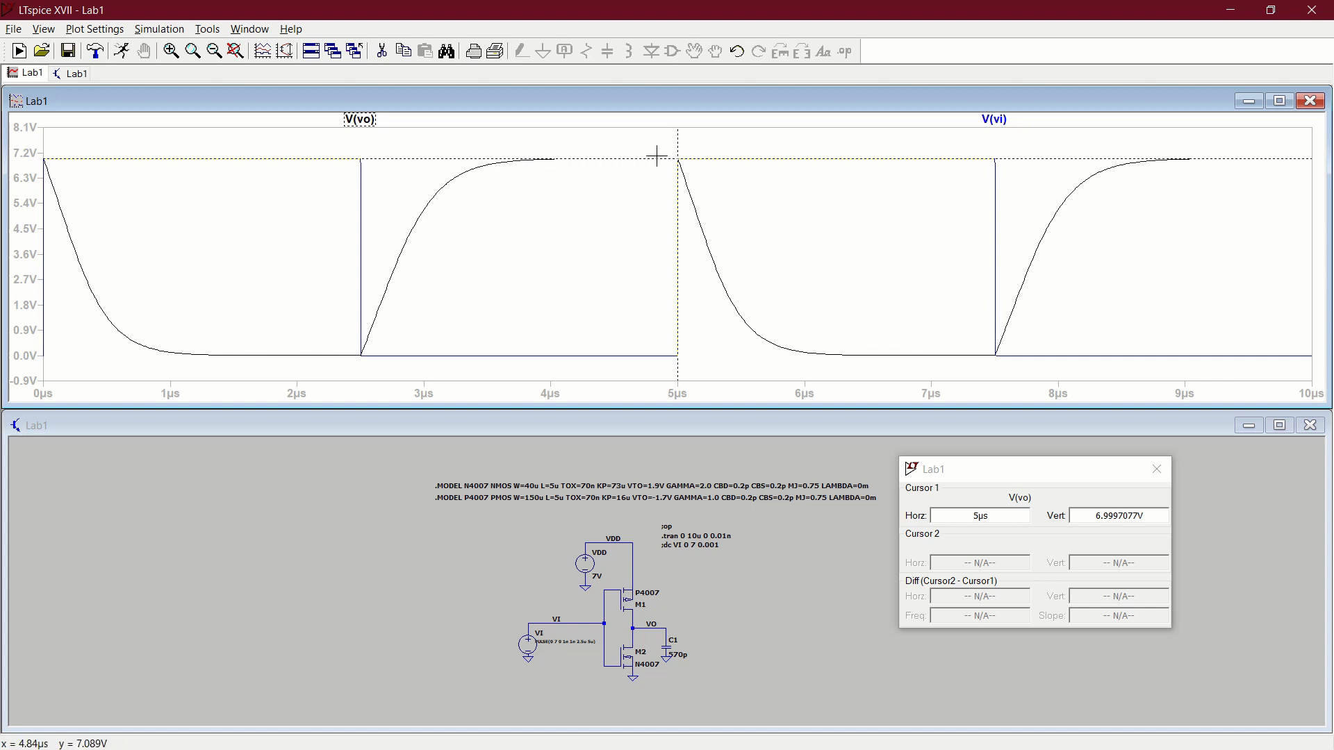
{"action": "left_click_drag", "start_coordinate": [658, 159], "coordinate": [413, 208]}
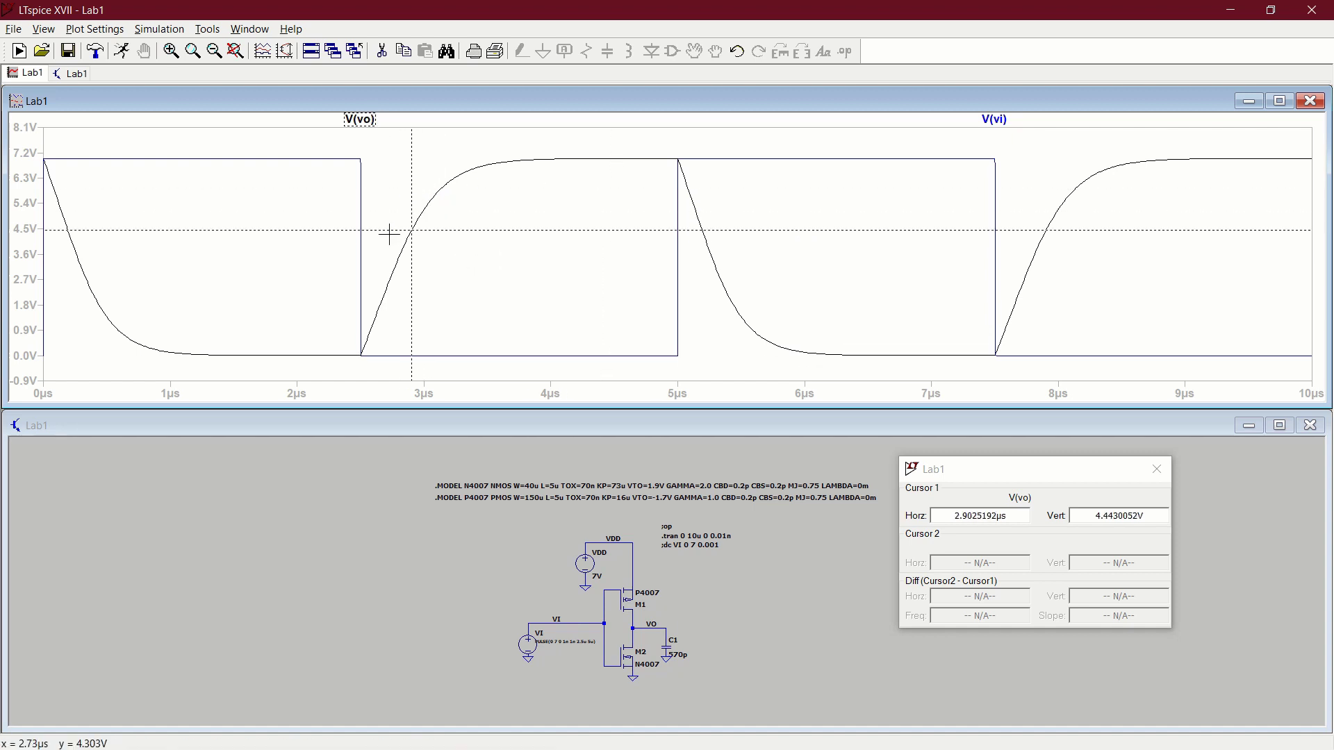
{"action": "key", "text": "Left"}
{"action": "key", "text": "Left"}
{"action": "key", "text": "Left"}
{"action": "key", "text": "Left"}
{"action": "key", "text": "Left"}
{"action": "key", "text": "Left"}
{"action": "key", "text": "Left"}
{"action": "key", "text": "Left"}
{"action": "key", "text": "Left"}
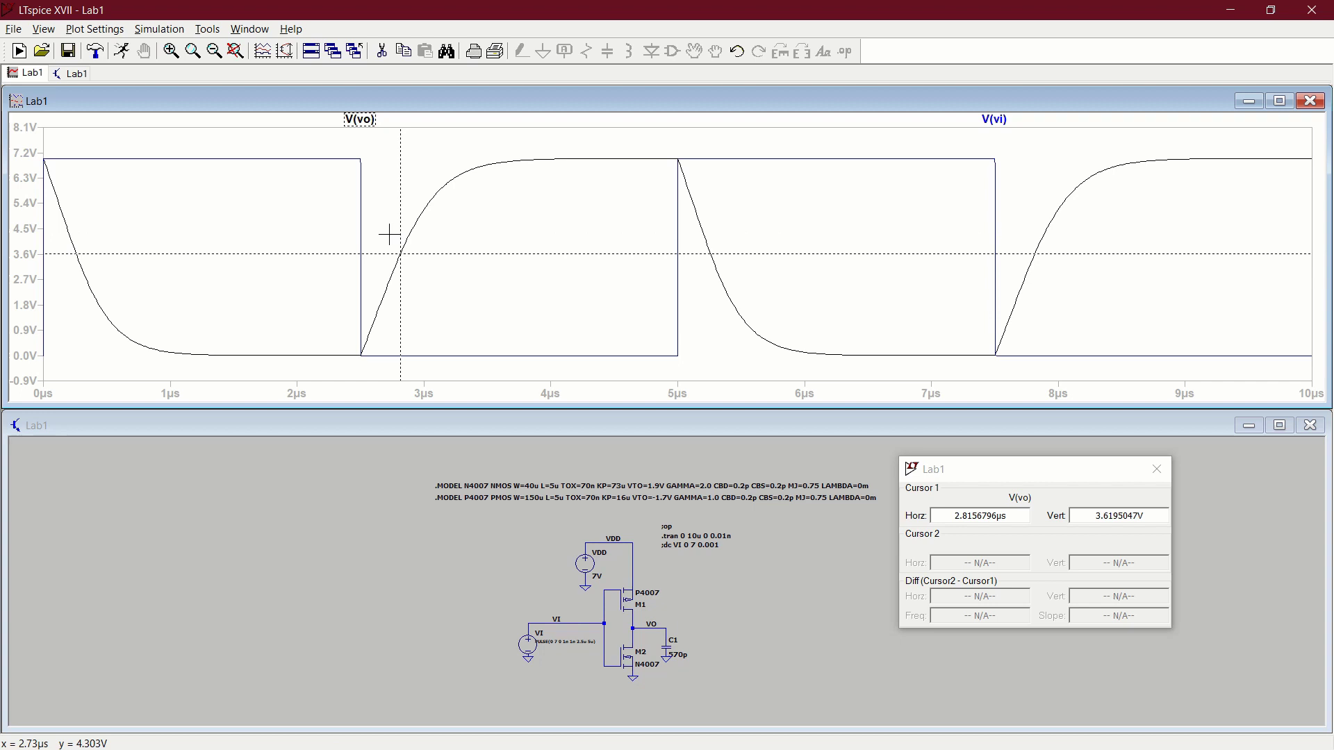
Advance the V(vo) cursor along the rising edge to about 3.11 µs
{"action": "key", "text": "Right"}
{"action": "key", "text": "Right"}
{"action": "key", "text": "Right"}
{"action": "key", "text": "Right"}
{"action": "key", "text": "Right"}
{"action": "key", "text": "Right"}
{"action": "key", "text": "Right"}
{"action": "key", "text": "Right"}
{"action": "key", "text": "Right"}
{"action": "key", "text": "Right"}
{"action": "key", "text": "Right"}
{"action": "key", "text": "Right"}
{"action": "key", "text": "Right"}
{"action": "key", "text": "Right"}
{"action": "key", "text": "Right"}
{"action": "key", "text": "Right"}
{"action": "key", "text": "Right"}
{"action": "key", "text": "Right"}
{"action": "key", "text": "Right"}
{"action": "key", "text": "Right"}
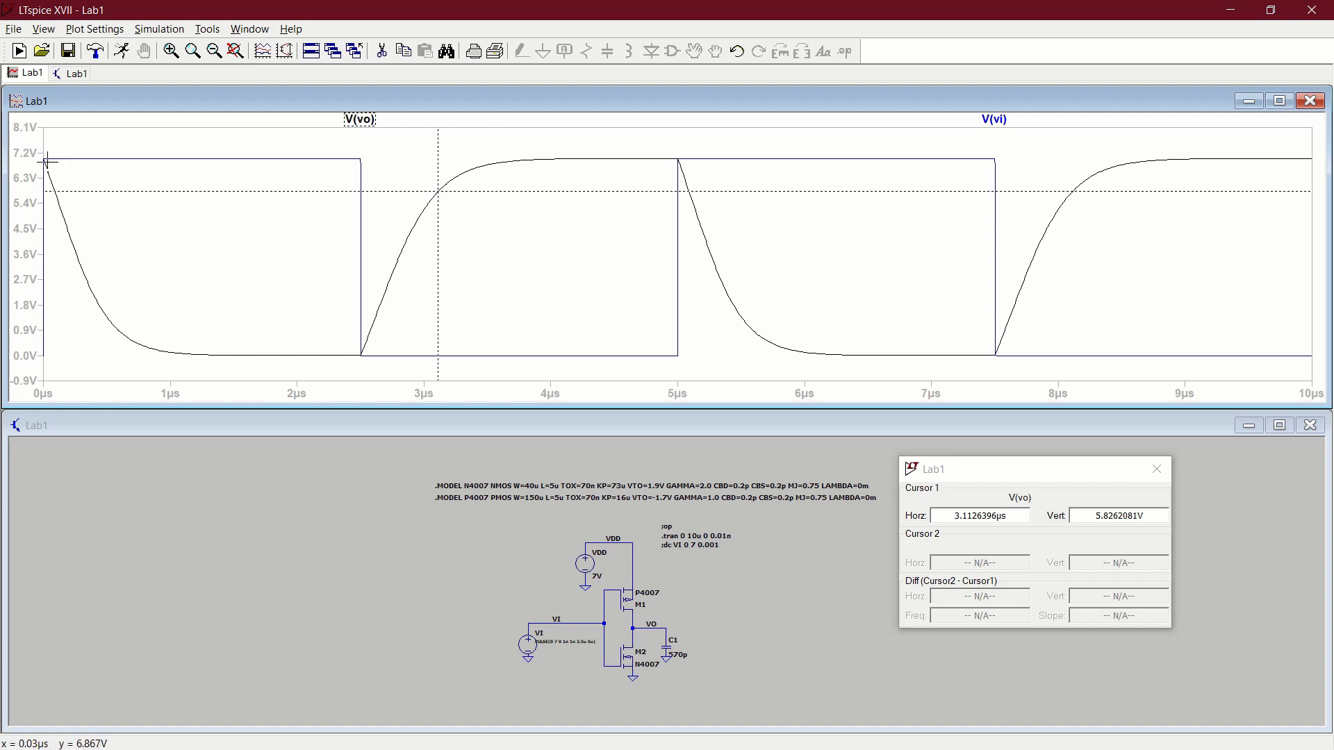
Attach the 2nd cursor to the V(vi) trace
{"action": "right_click", "coordinate": [997, 121]}
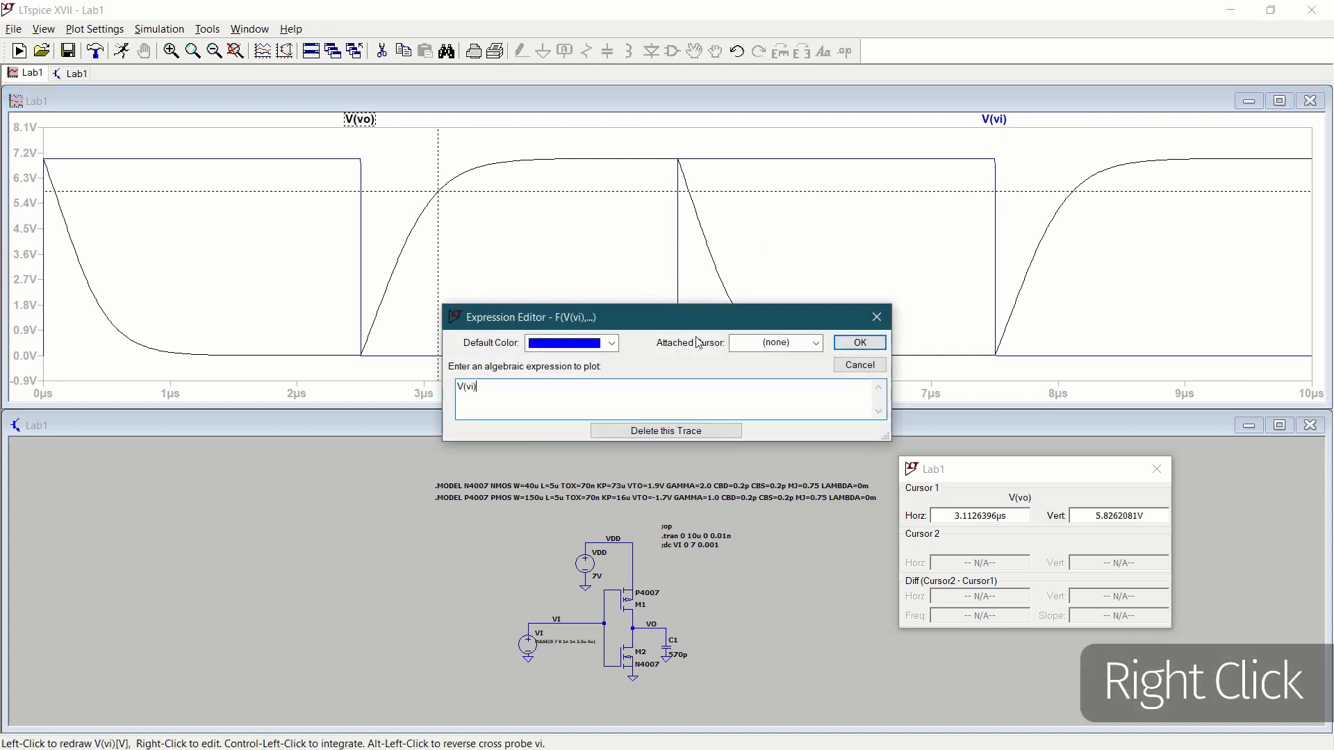
{"action": "left_click", "coordinate": [766, 349]}
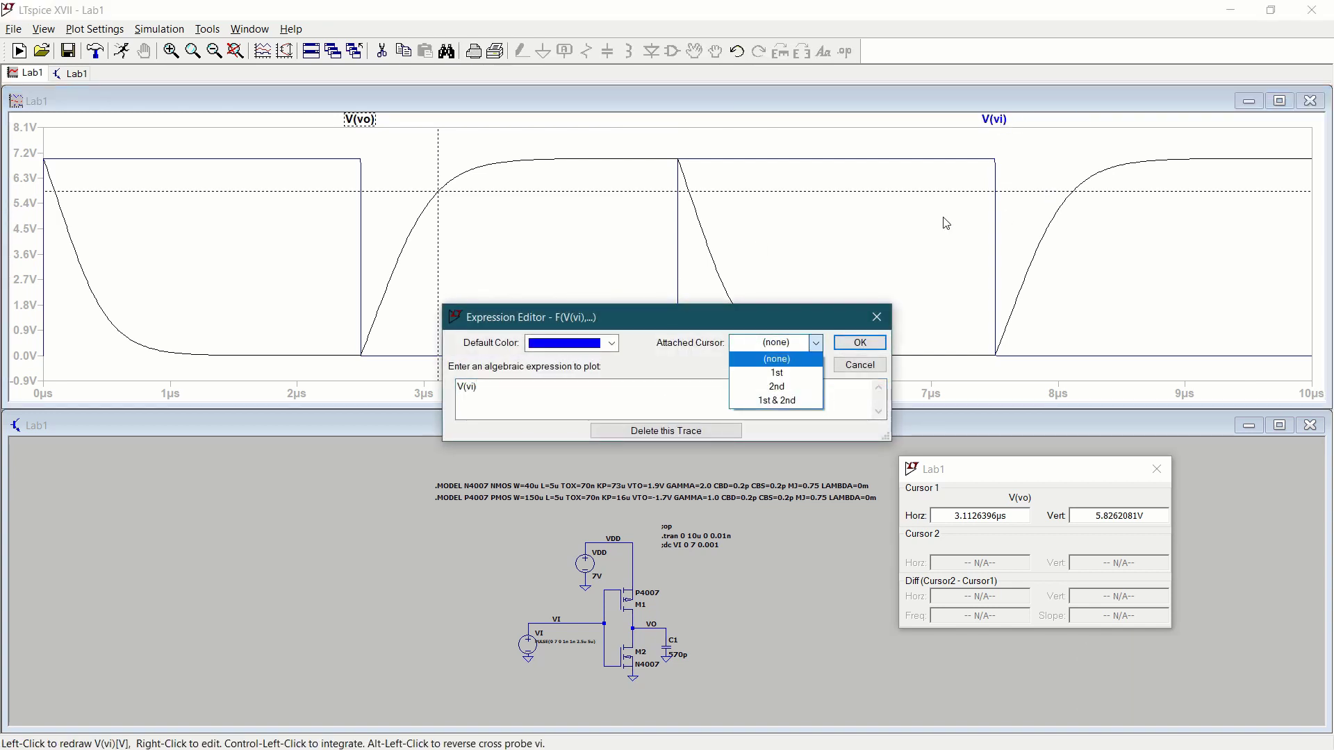
{"action": "left_click", "coordinate": [777, 388]}
{"action": "left_click", "coordinate": [856, 341]}
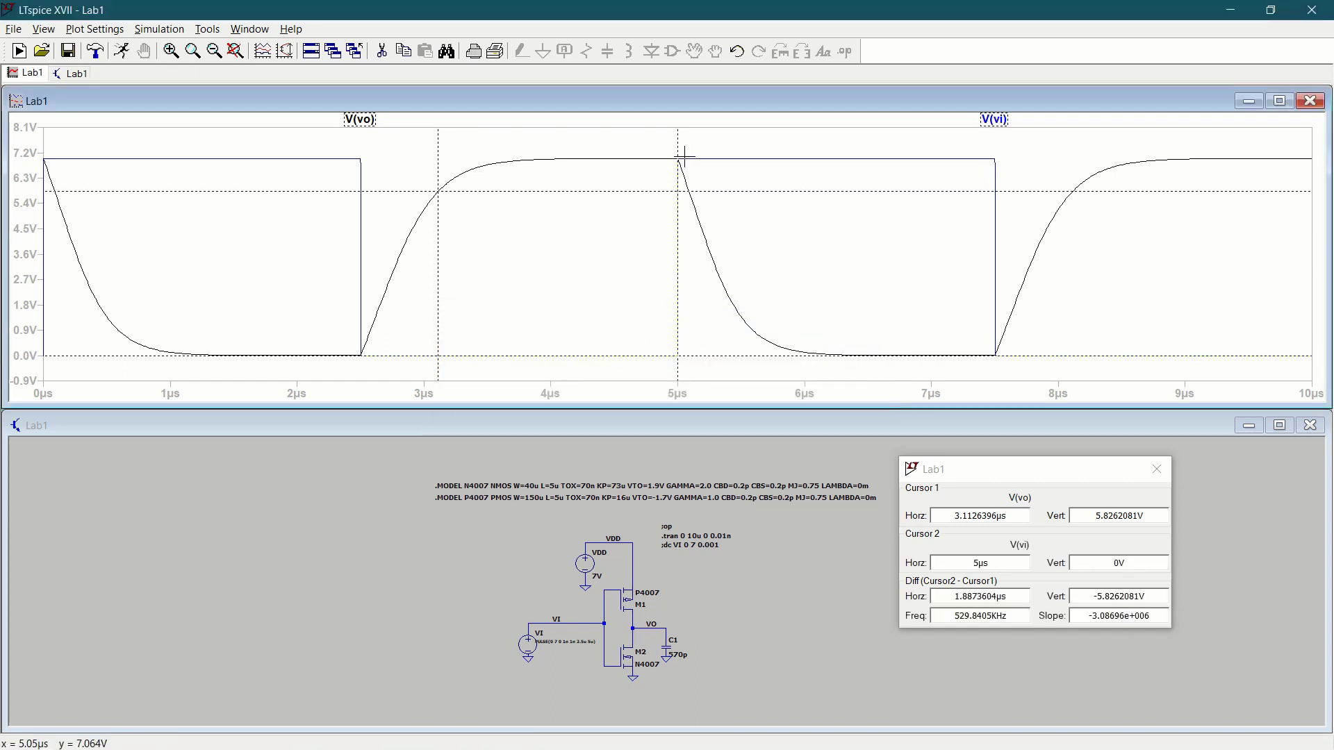
Place Cursor 1 on V(vo)'s rising edge at about 2.90 µs and Cursor 2 on V(vi) at about 2.35 µs
{"action": "left_click_drag", "start_coordinate": [677, 151], "coordinate": [674, 160]}
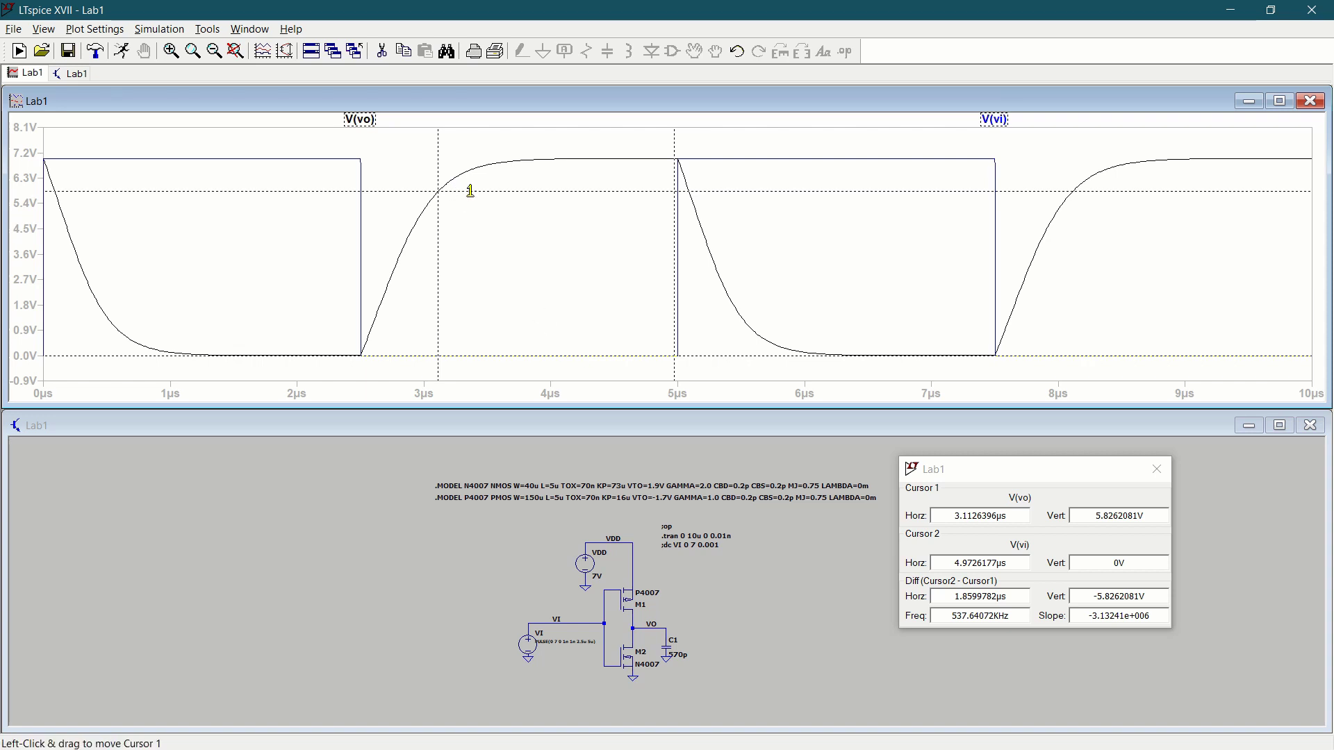
{"action": "left_click_drag", "start_coordinate": [465, 193], "coordinate": [478, 229]}
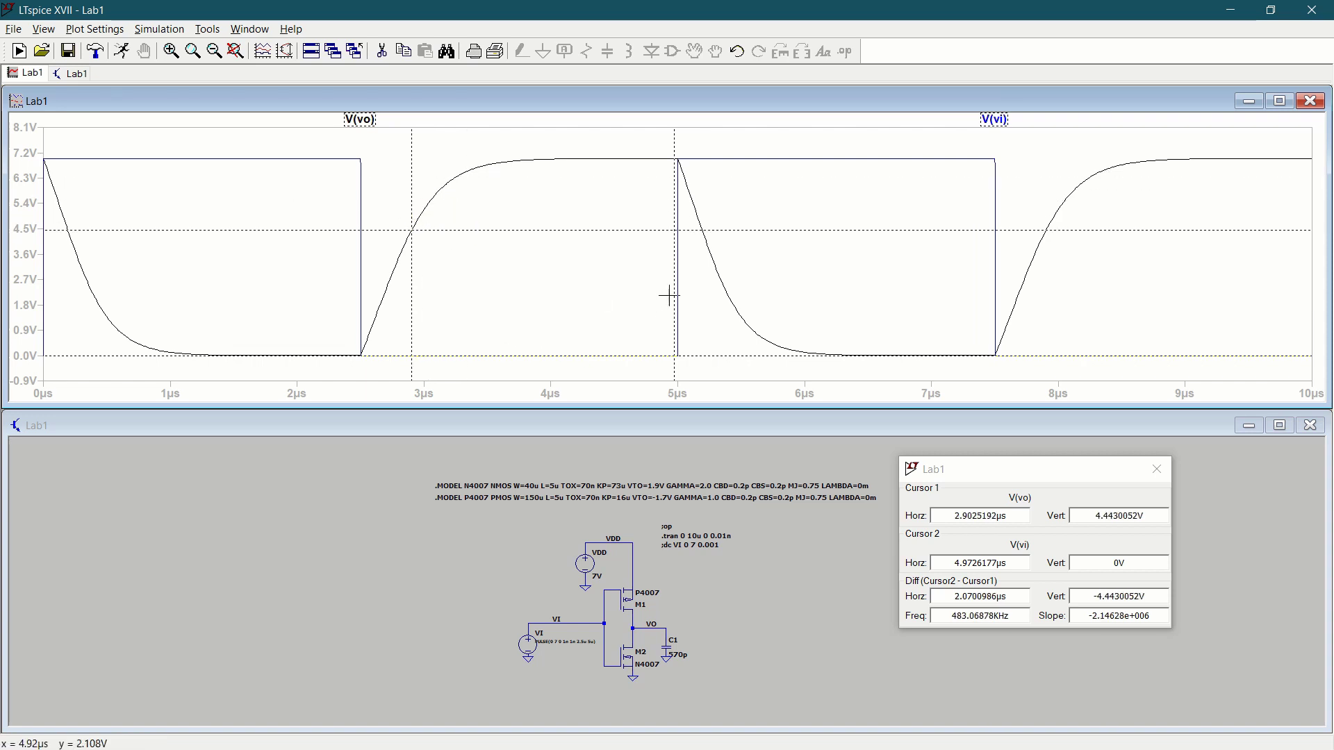
{"action": "left_click_drag", "start_coordinate": [669, 296], "coordinate": [341, 283]}
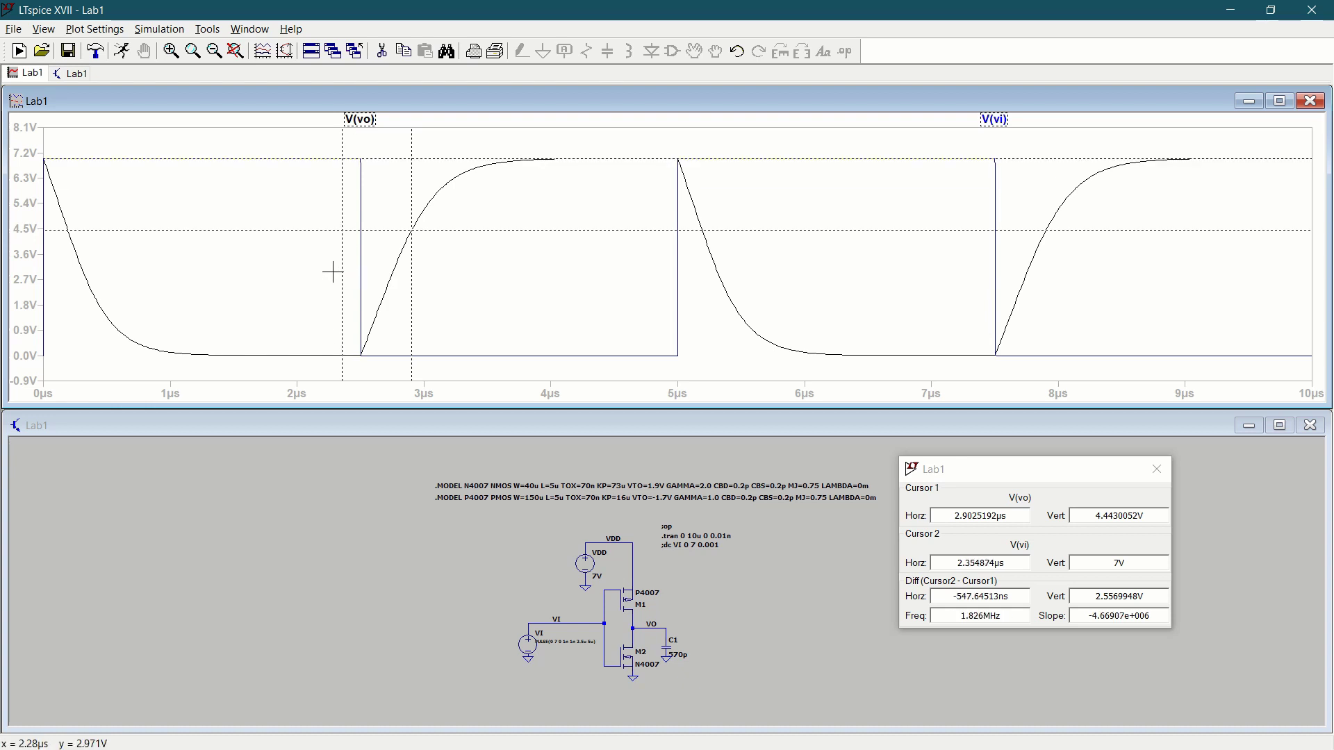
Move Cursor 1 along V(vo)'s first rising edge to about 2.81 µs, near 3.5 V
{"action": "left_click_drag", "start_coordinate": [342, 265], "coordinate": [402, 276]}
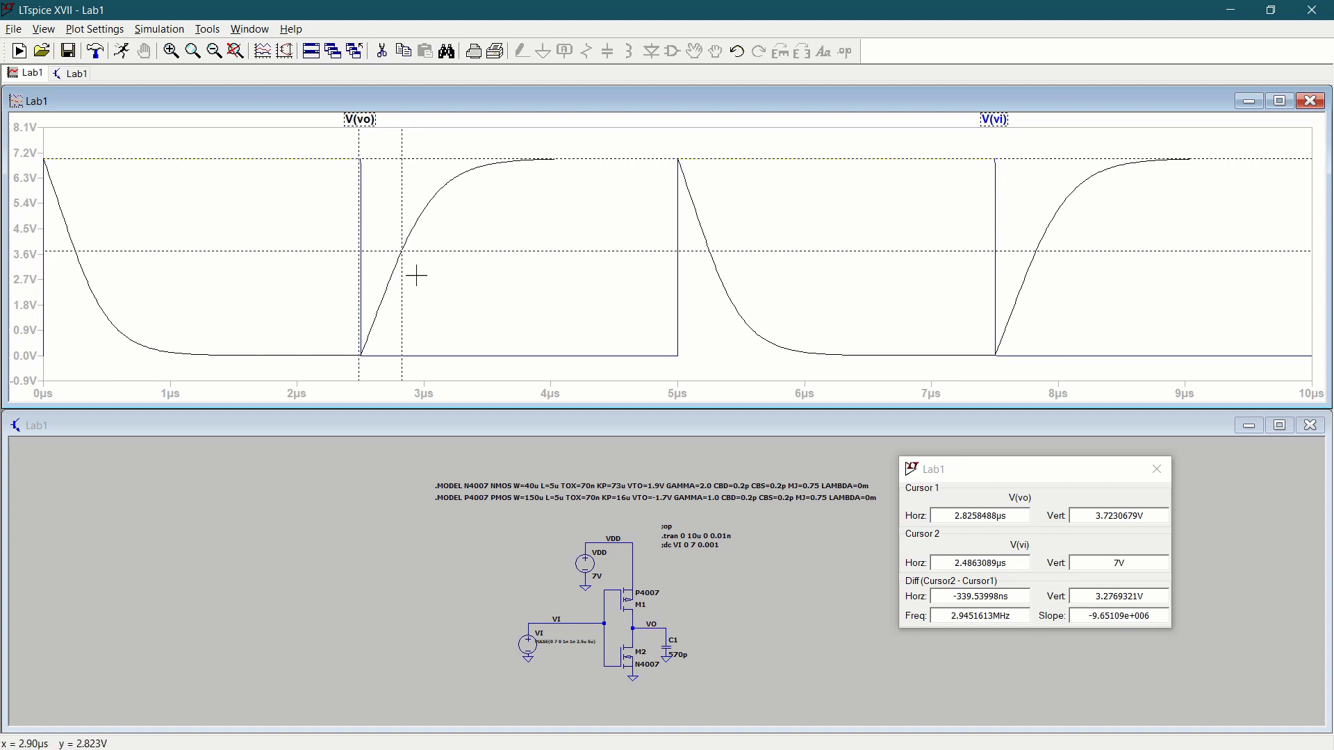
{"action": "key", "text": "Left"}
{"action": "key", "text": "Left"}
{"action": "key", "text": "Left"}
{"action": "key", "text": "Left"}
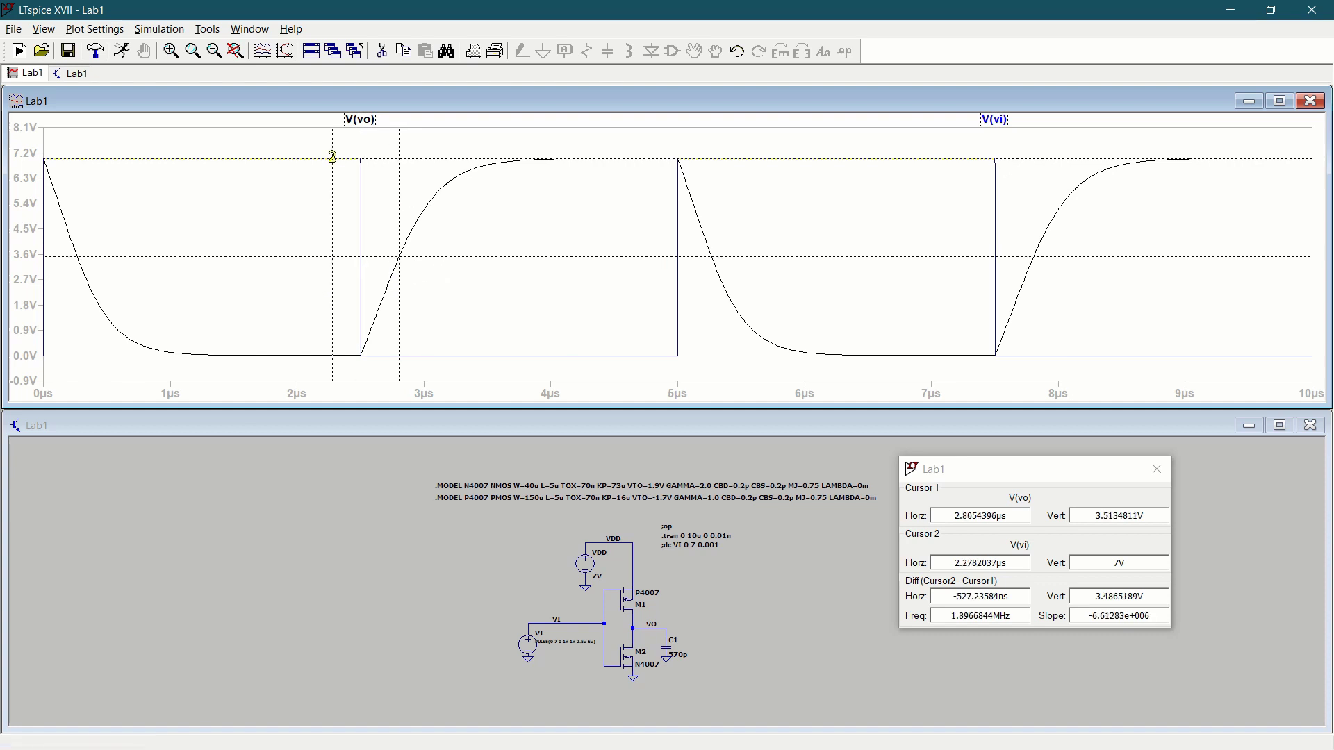
Place Cursor 2 on V(vi)'s first falling edge and fine-step it past 2.501 µs, down the transition
{"action": "left_click_drag", "start_coordinate": [332, 151], "coordinate": [358, 151]}
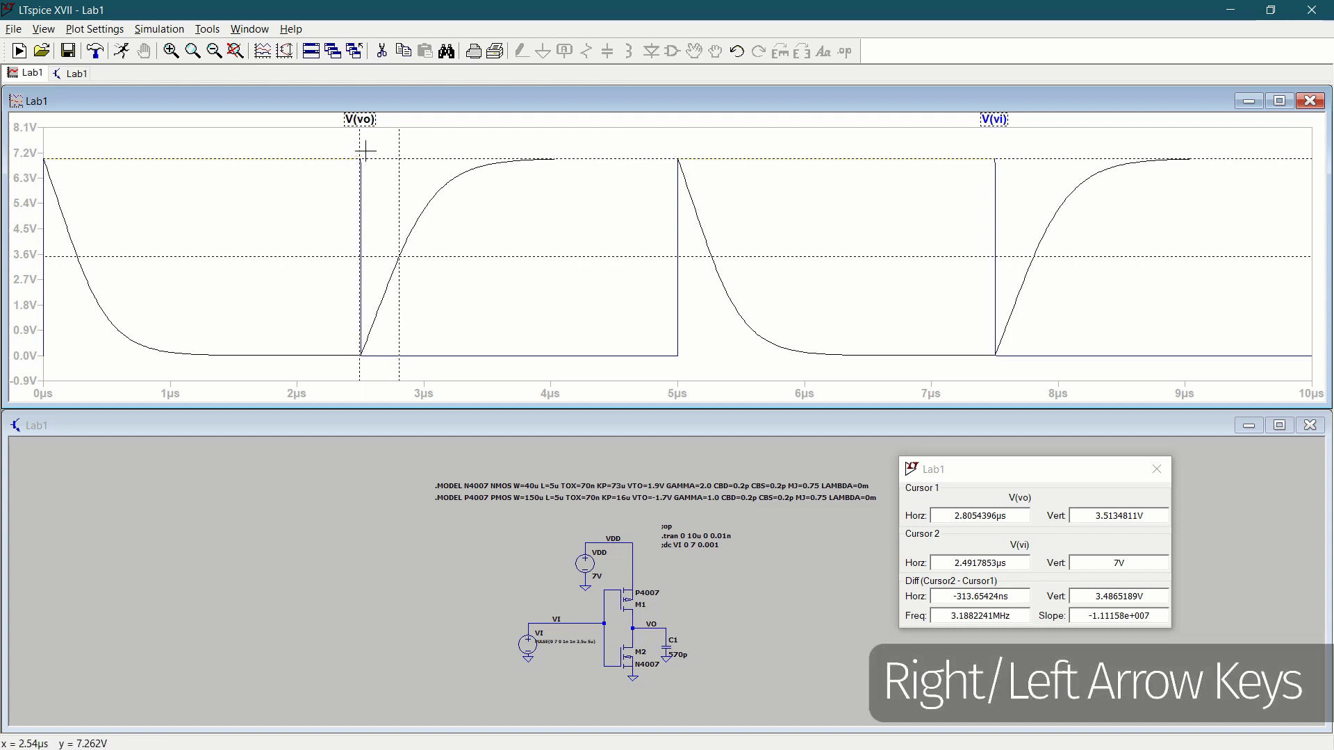
{"action": "key", "text": "Right"}
{"action": "key", "text": "Right"}
{"action": "key", "text": "Right"}
{"action": "key", "text": "Right"}
{"action": "key", "text": "Right"}
{"action": "key", "text": "Right"}
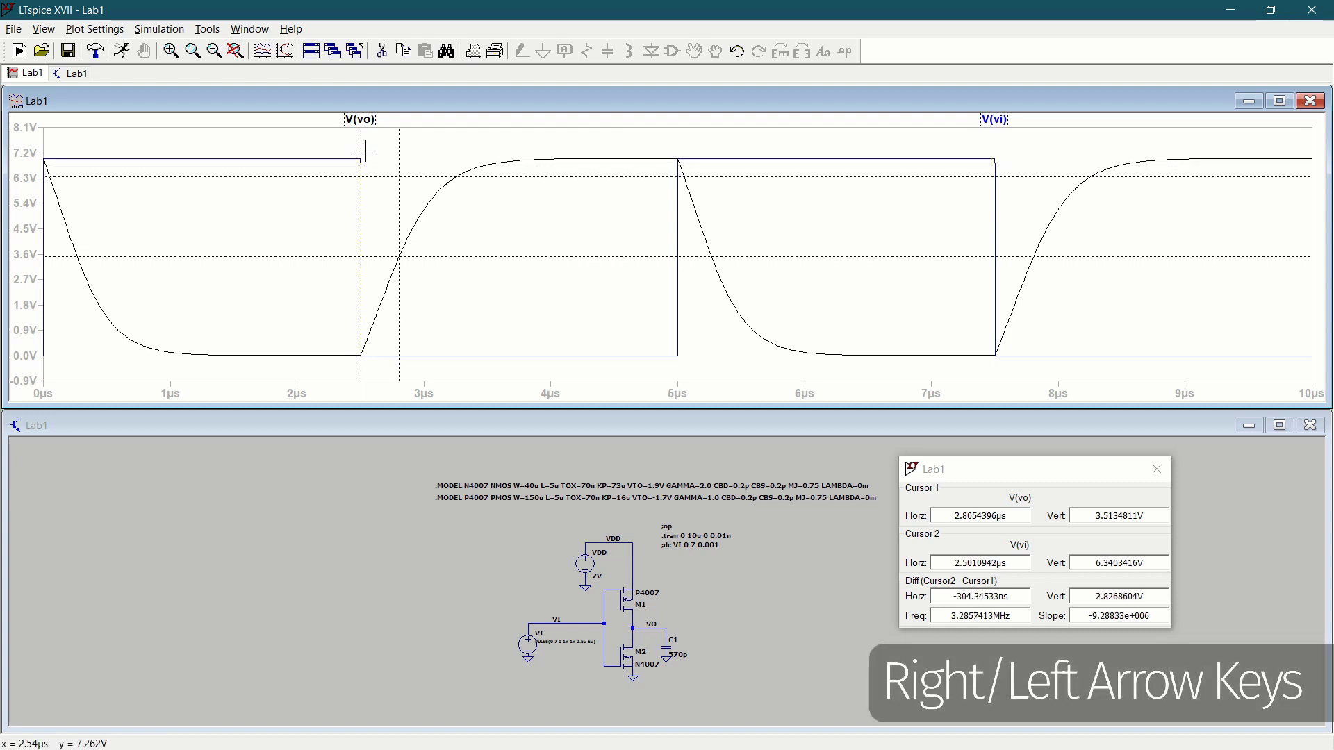
{"action": "key", "text": "Right"}
{"action": "key", "text": "Right"}
{"action": "key", "text": "Right"}
{"action": "key", "text": "Right"}
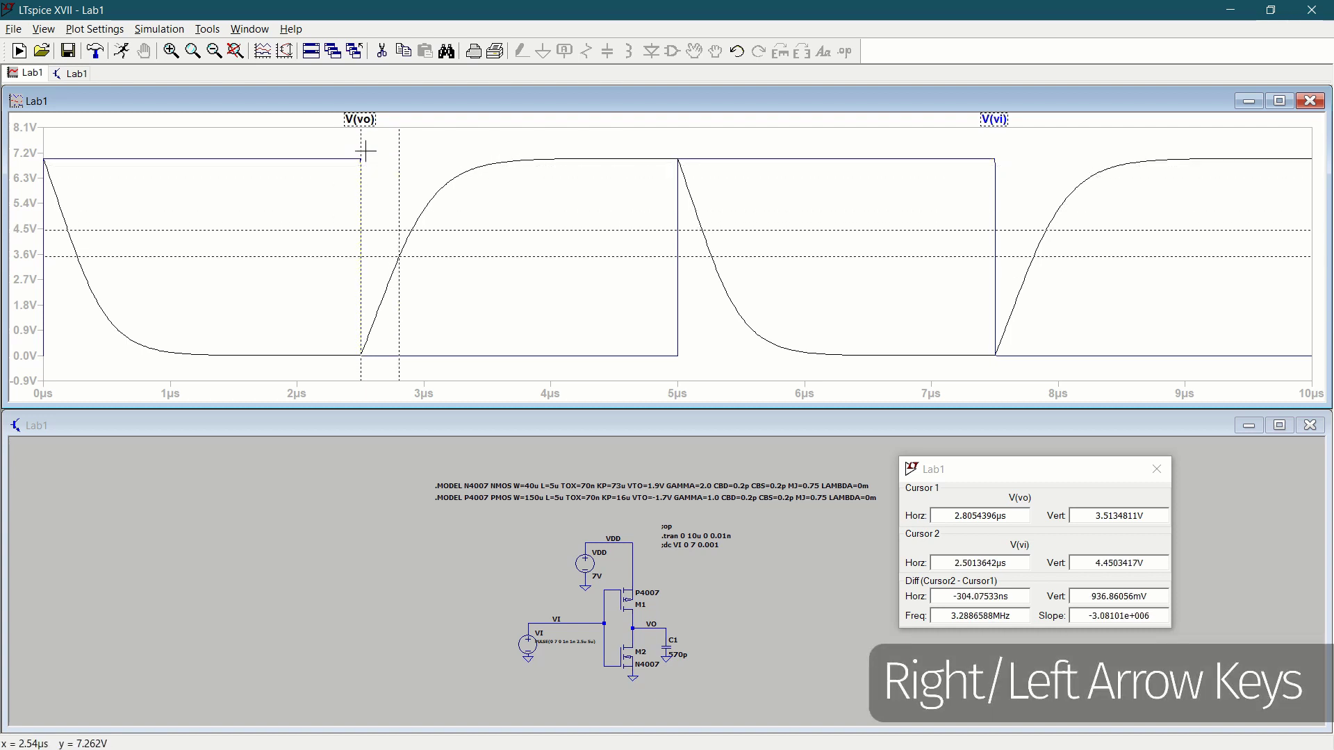
{"action": "key", "text": "Right"}
{"action": "key", "text": "Right"}
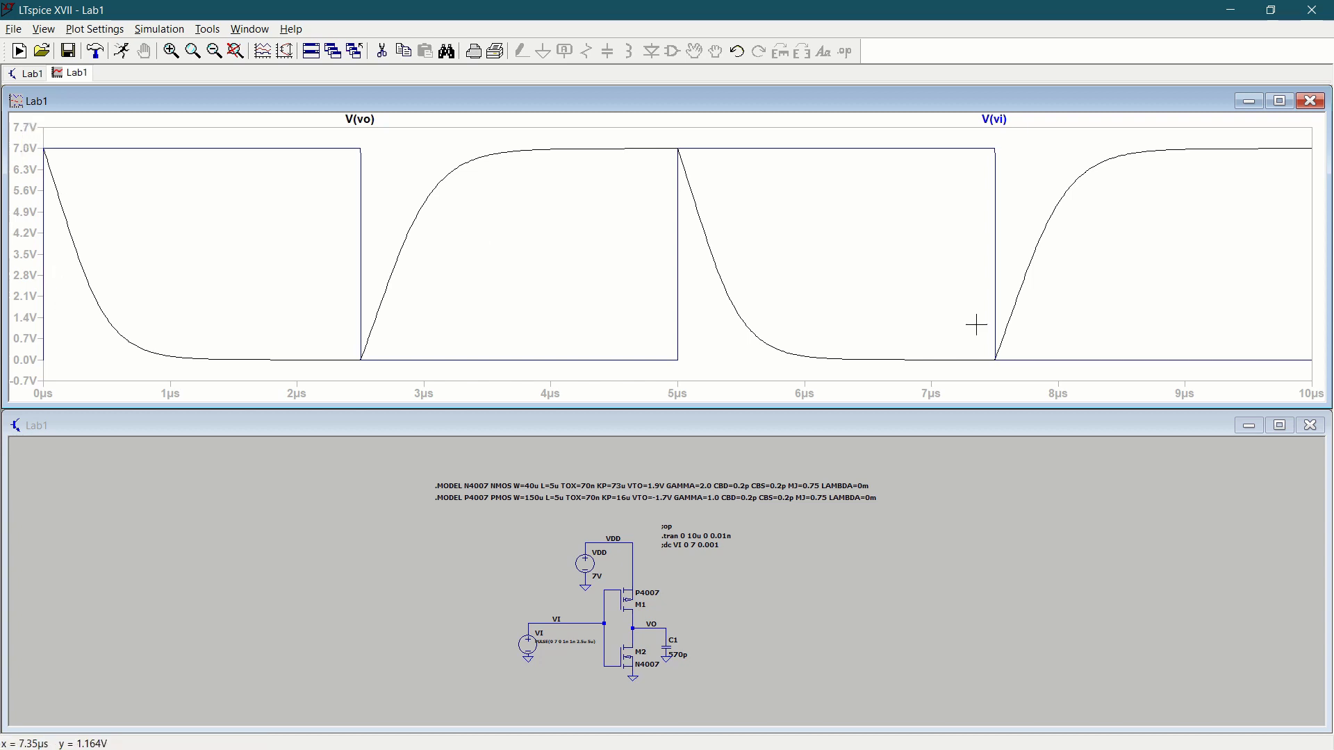
Set the upper limit of the plot's vertical axis to 8, and fit the plot back to its data range
{"action": "right_click", "coordinate": [24, 180]}
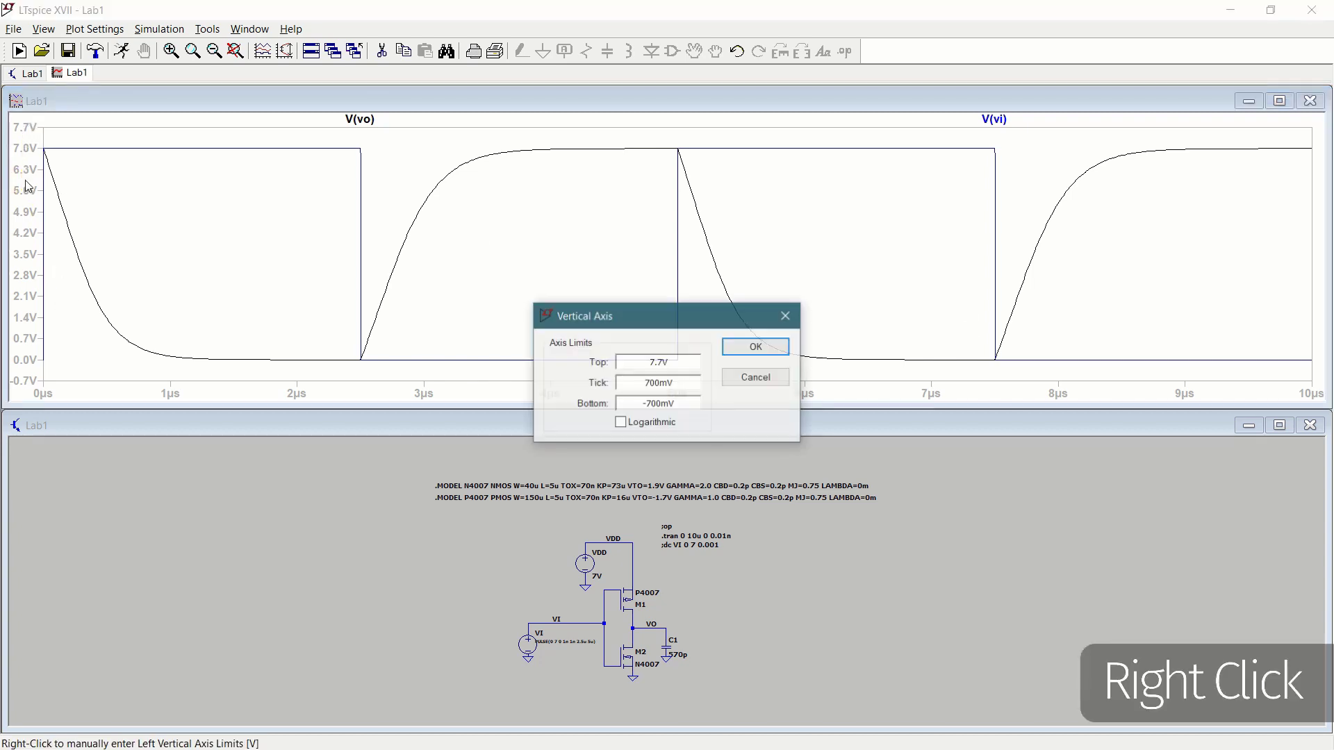
{"action": "left_click_drag", "start_coordinate": [649, 362], "coordinate": [660, 362]}
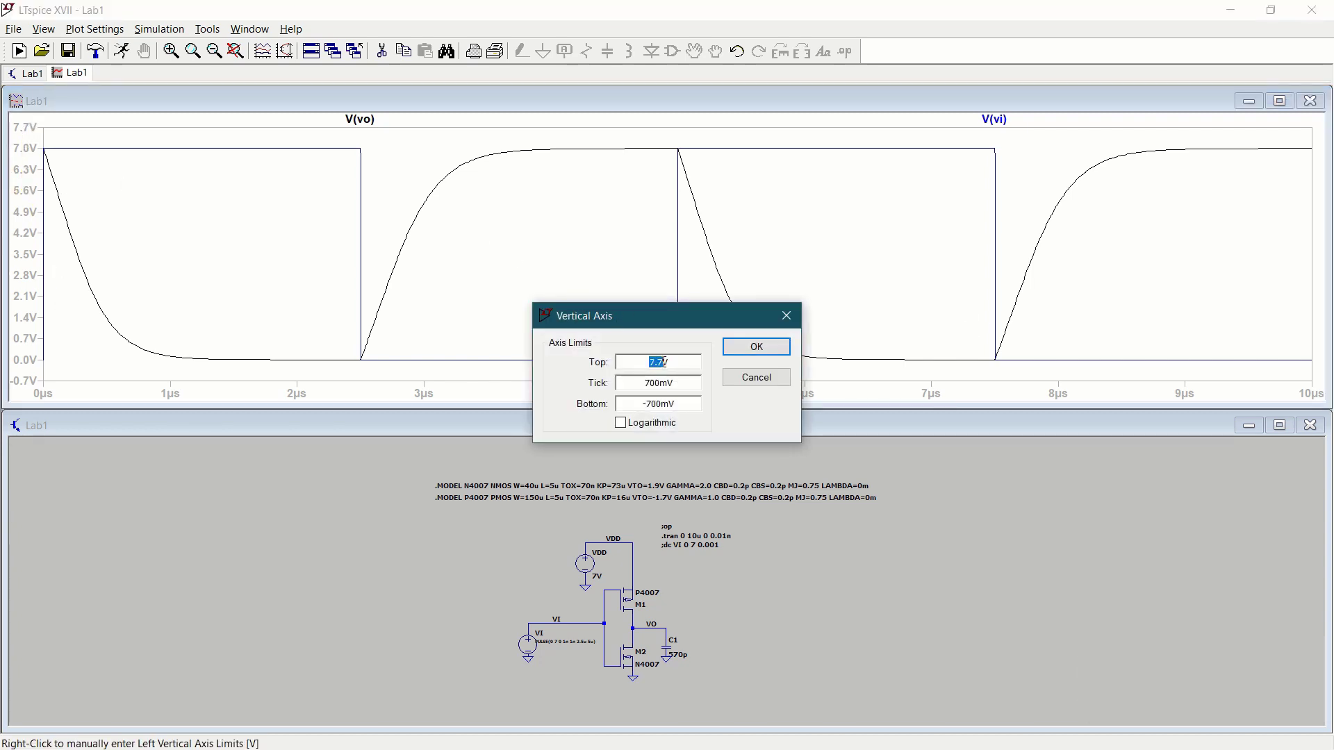
{"action": "type", "text": "8"}
{"action": "key", "text": "Return"}
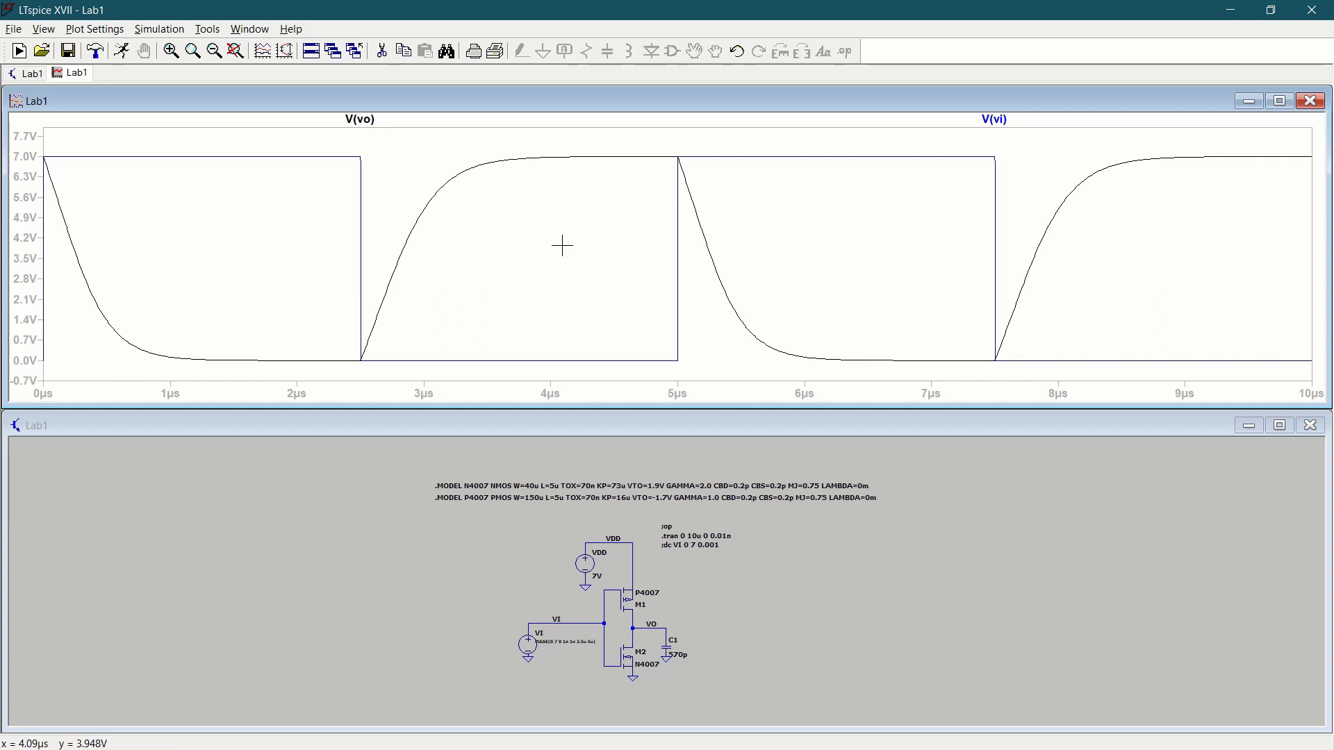
{"action": "right_click", "coordinate": [211, 175]}
{"action": "left_click", "coordinate": [323, 191]}
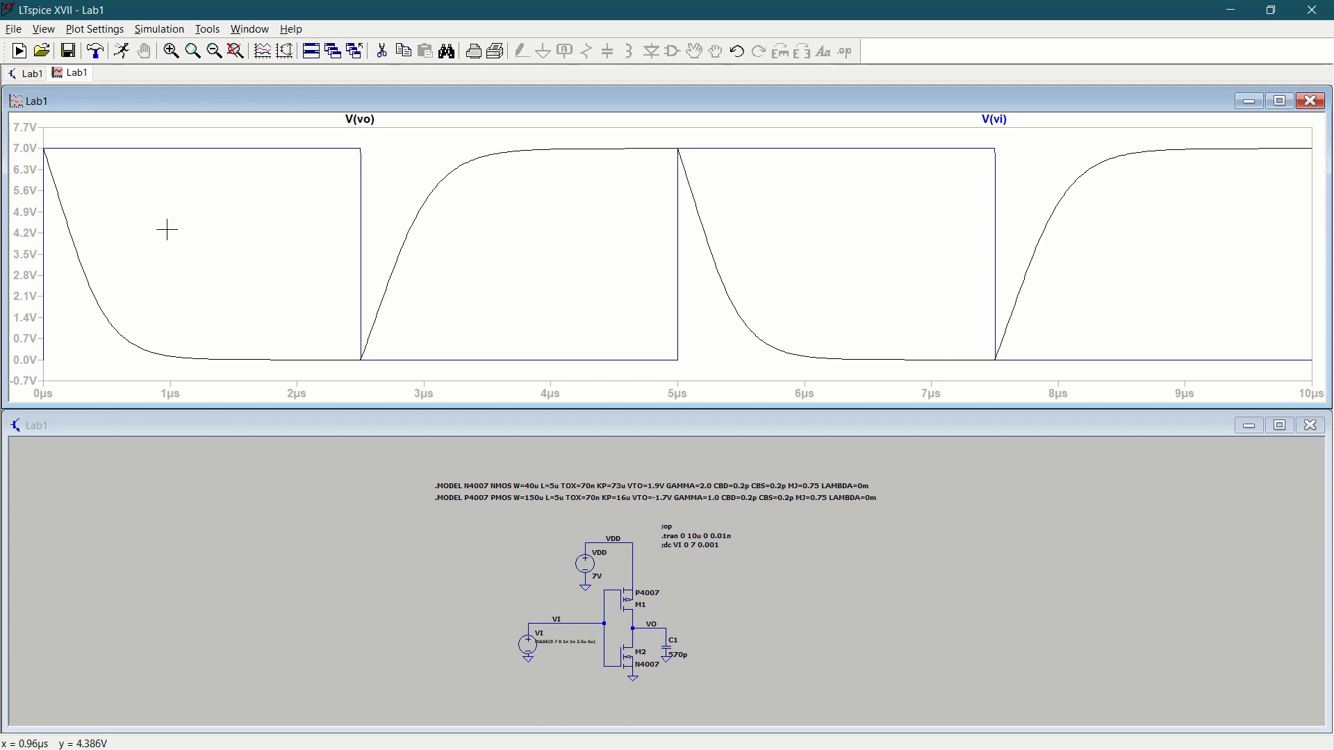
Save the plot settings and load the plot settings file 0-10-0.5.plt
{"action": "left_click", "coordinate": [88, 27]}
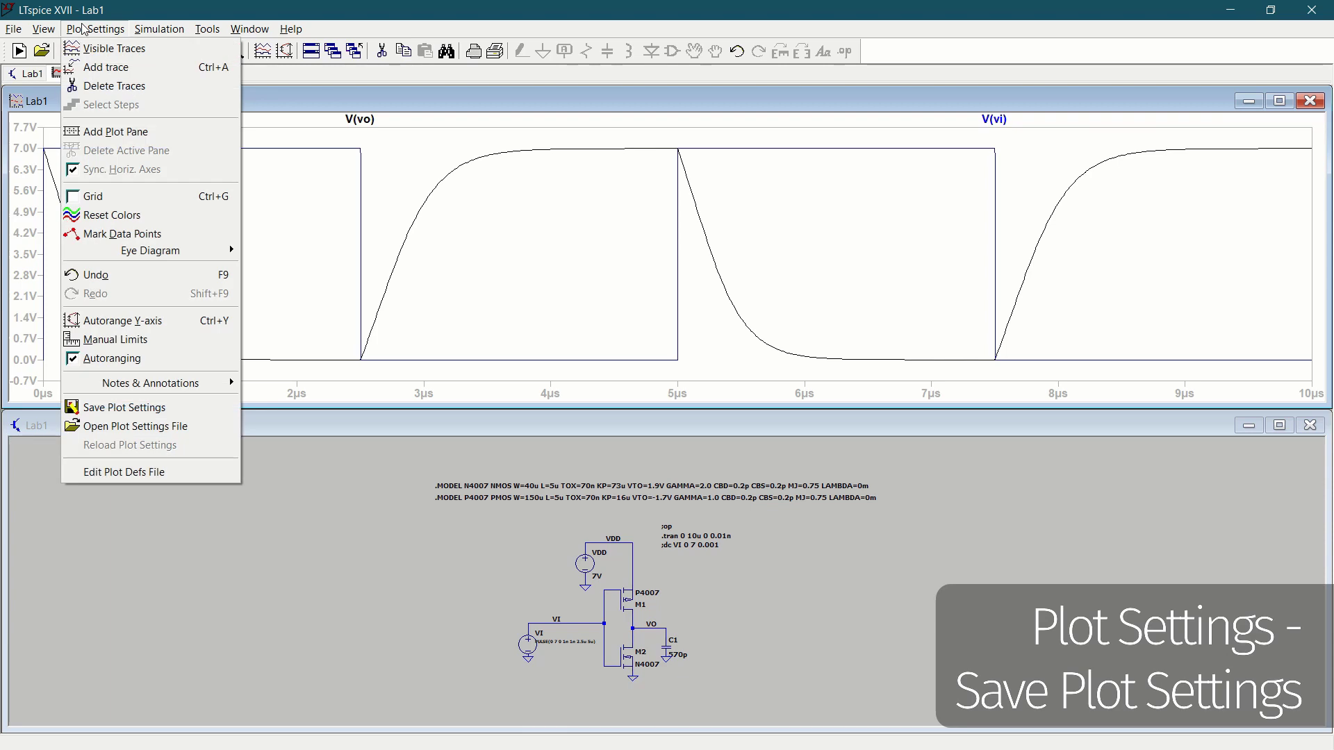
{"action": "left_click", "coordinate": [134, 409]}
{"action": "left_click", "coordinate": [594, 286]}
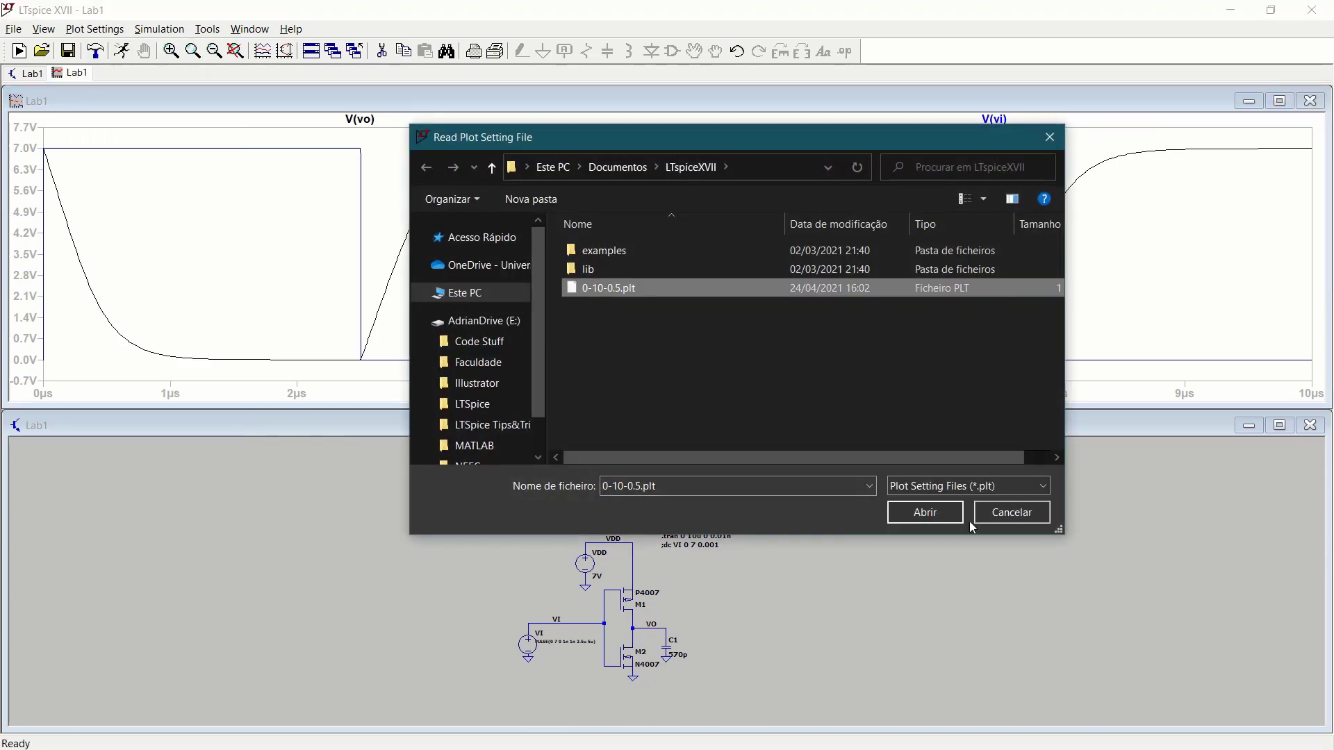
{"action": "left_click", "coordinate": [922, 512]}
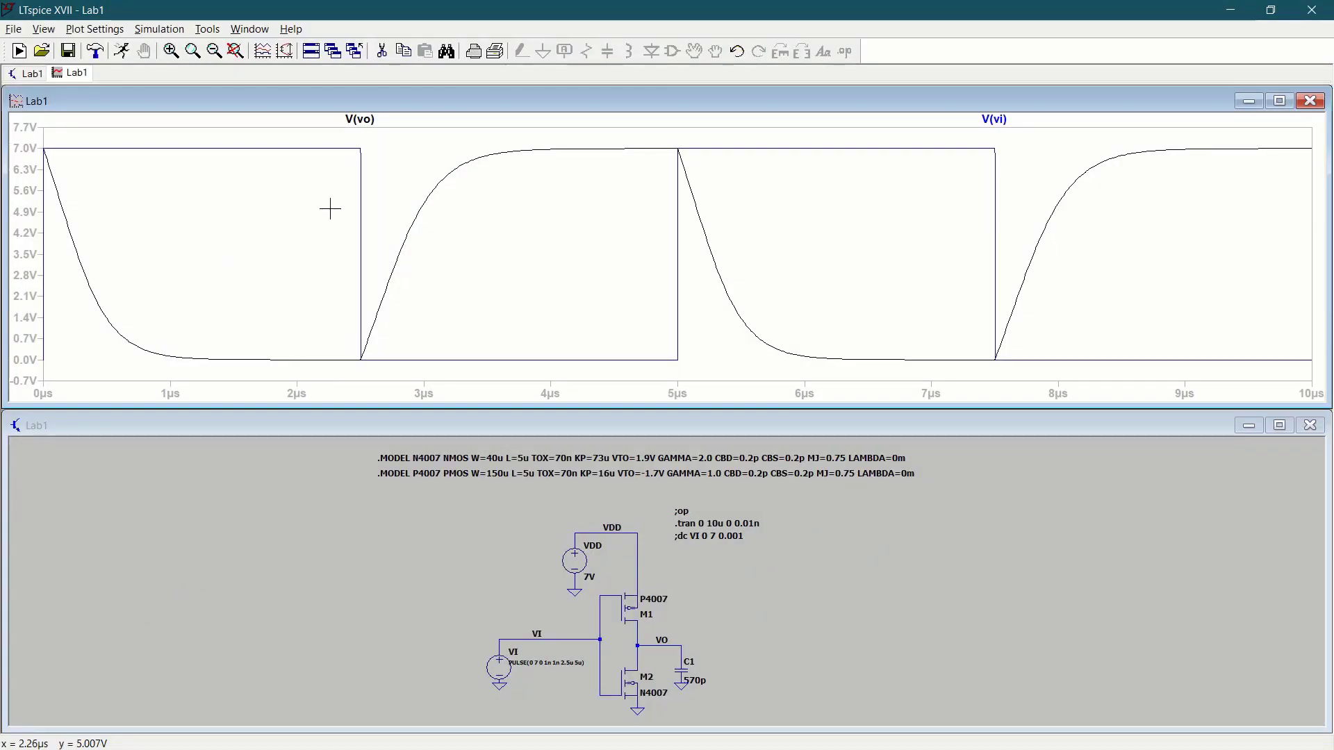
Draw an arrow annotation on the plot from about 4.1 µs up to V(vi)'s rising edge at 5 µs
{"action": "right_click", "coordinate": [372, 202]}
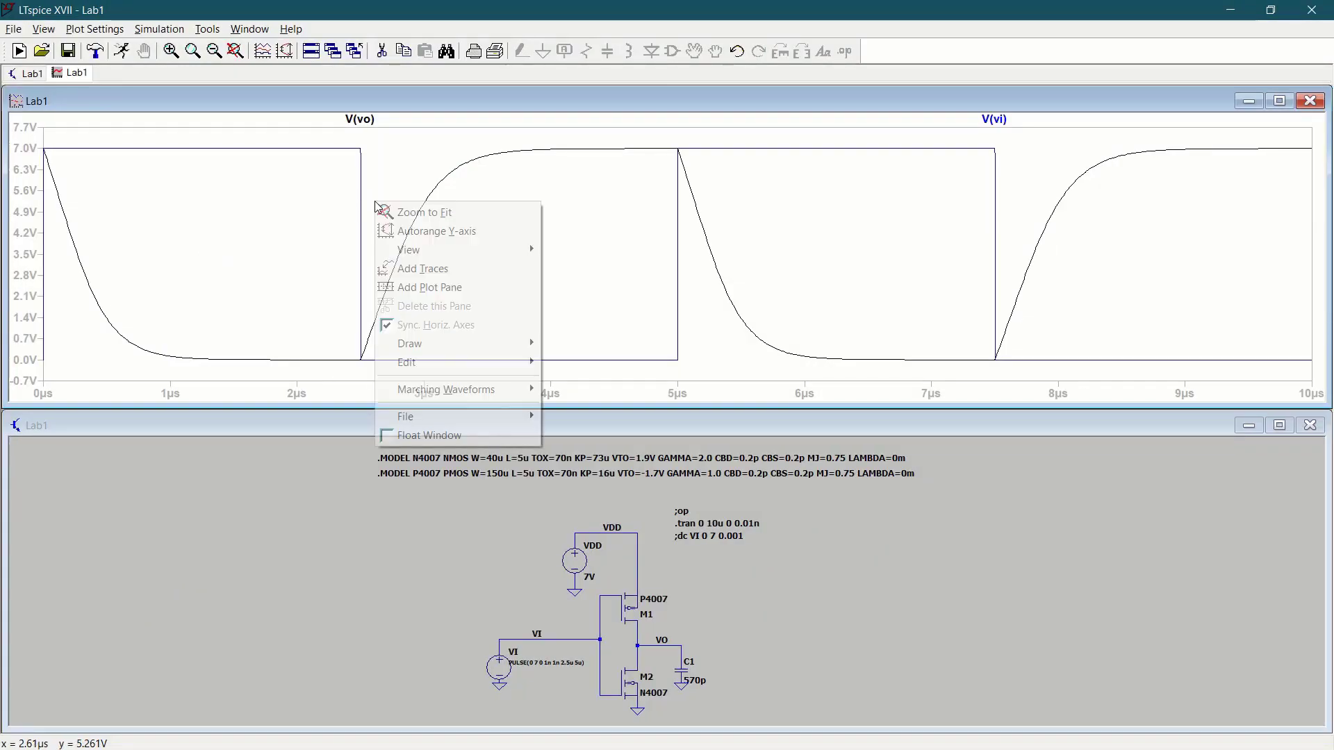
{"action": "mouse_move", "coordinate": [489, 344]}
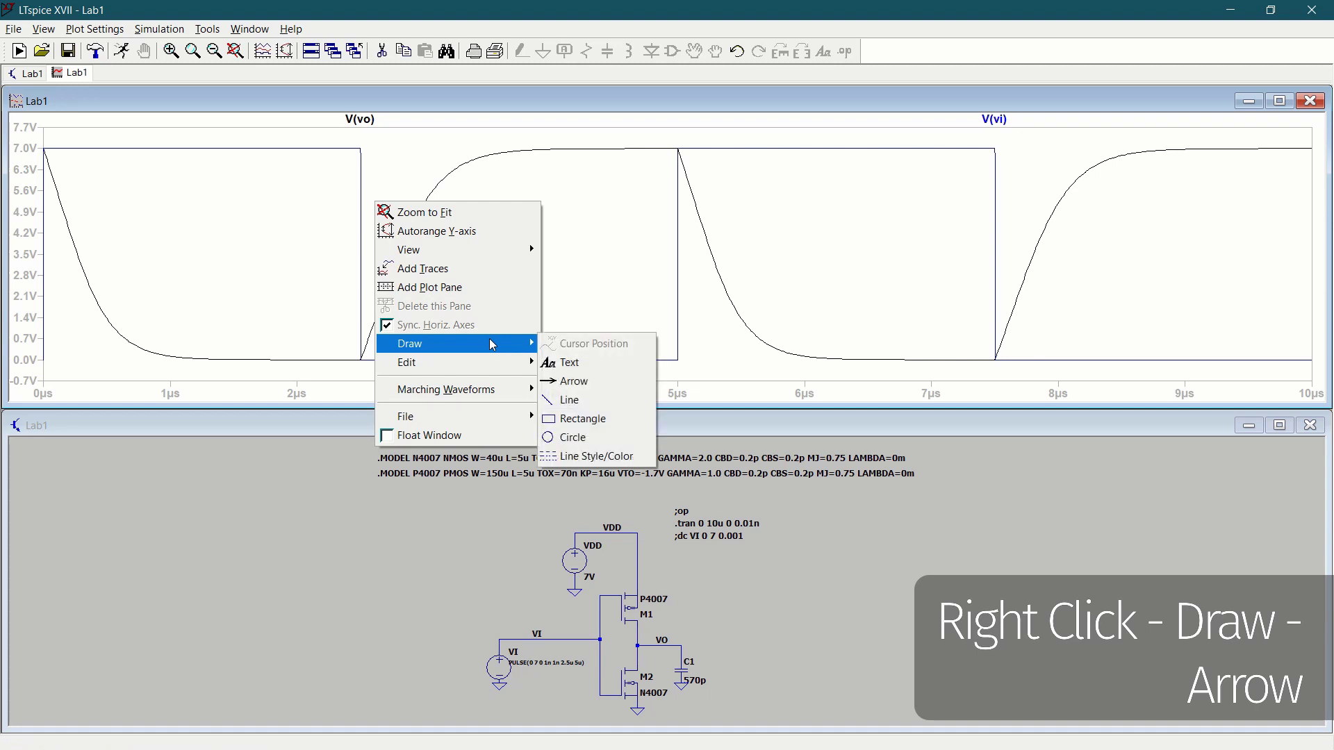
{"action": "left_click", "coordinate": [574, 384]}
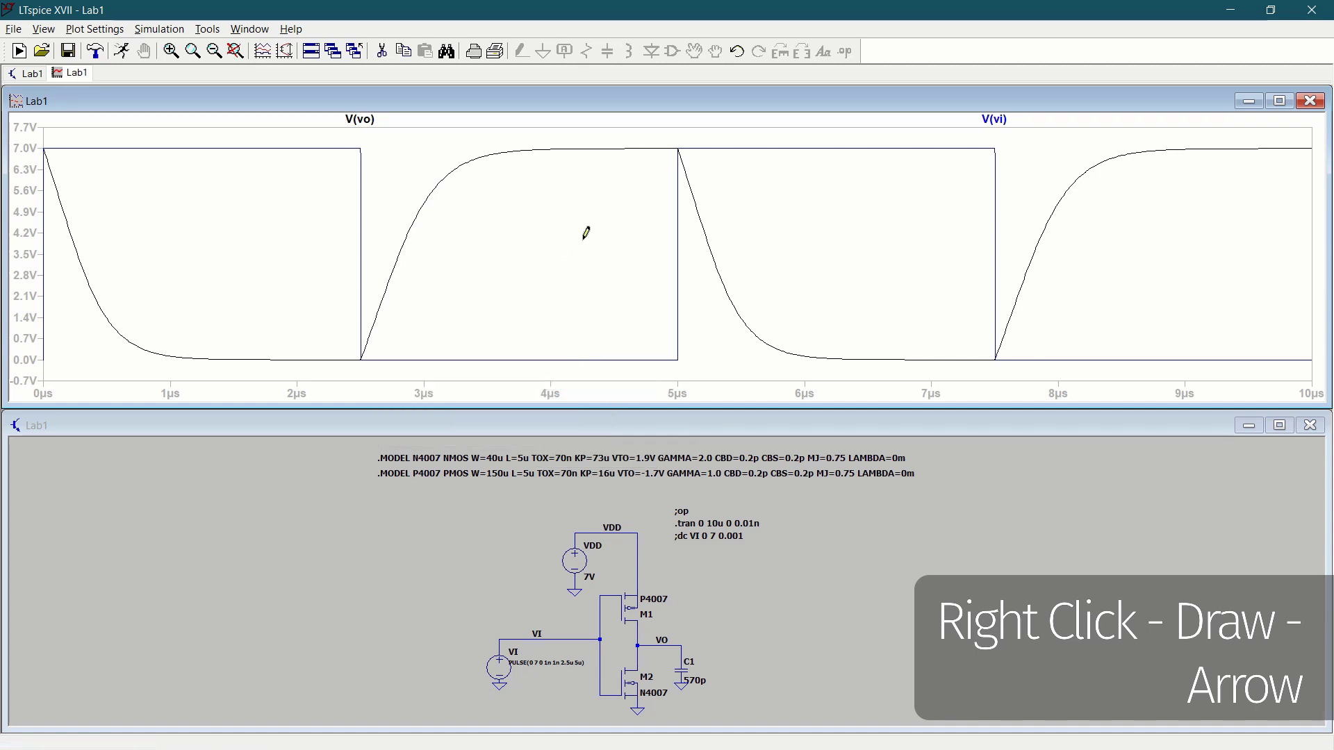
{"action": "left_click", "coordinate": [562, 302]}
{"action": "left_click", "coordinate": [673, 235]}
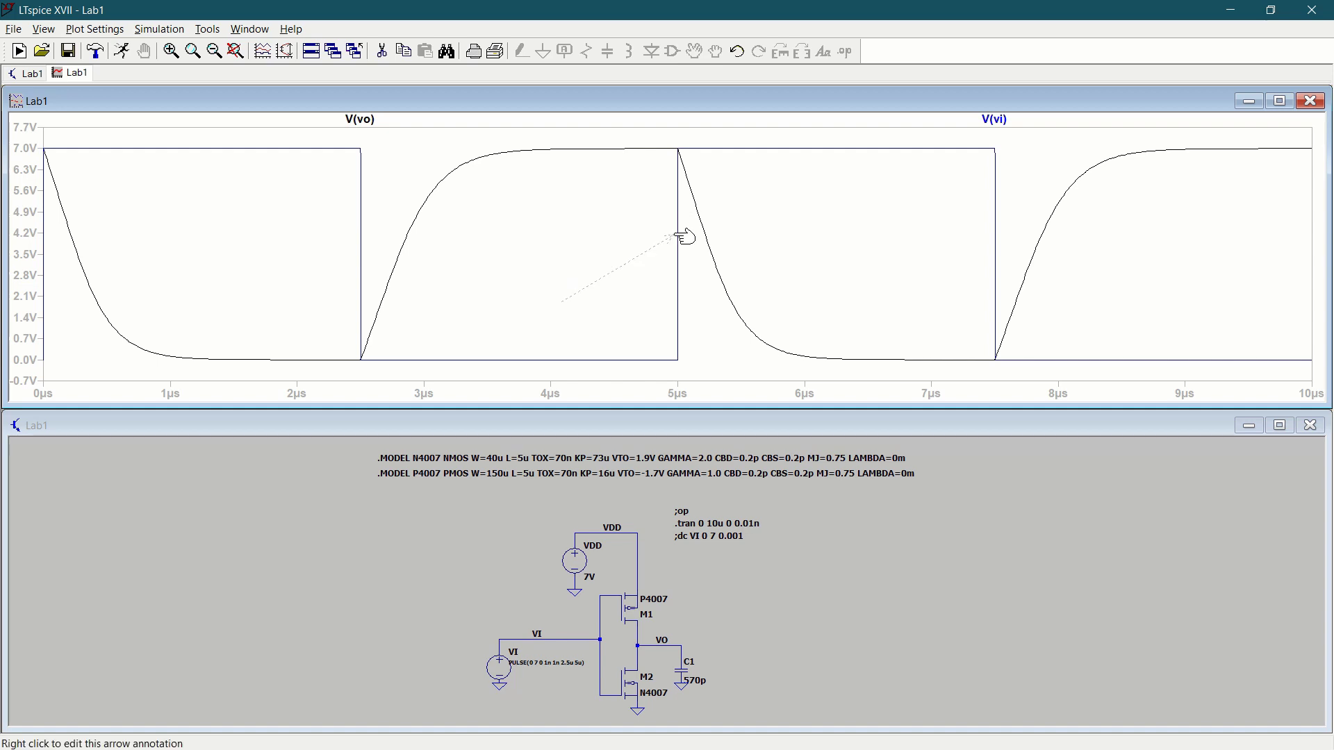
Look through the arrow annotation's line style and color choices, and delete the arrow
{"action": "right_click", "coordinate": [629, 263]}
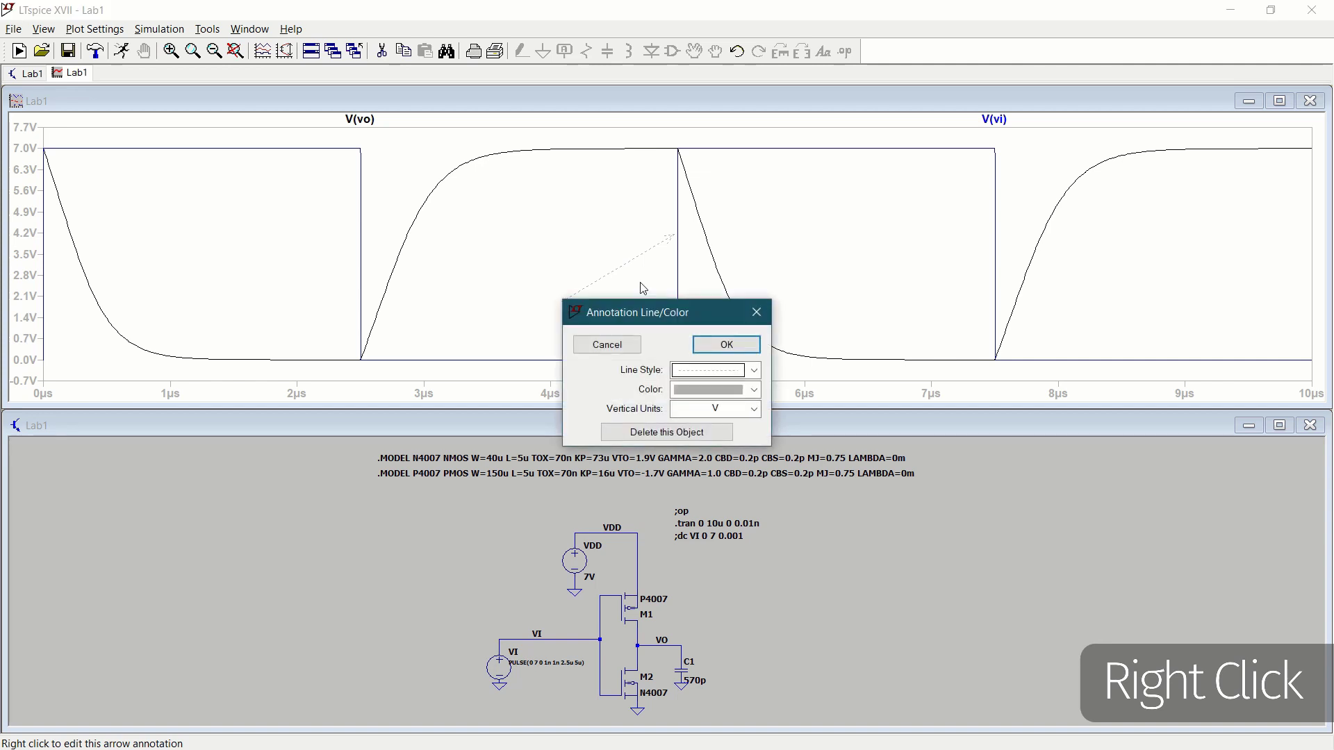
{"action": "left_click", "coordinate": [677, 371]}
{"action": "left_click", "coordinate": [710, 406]}
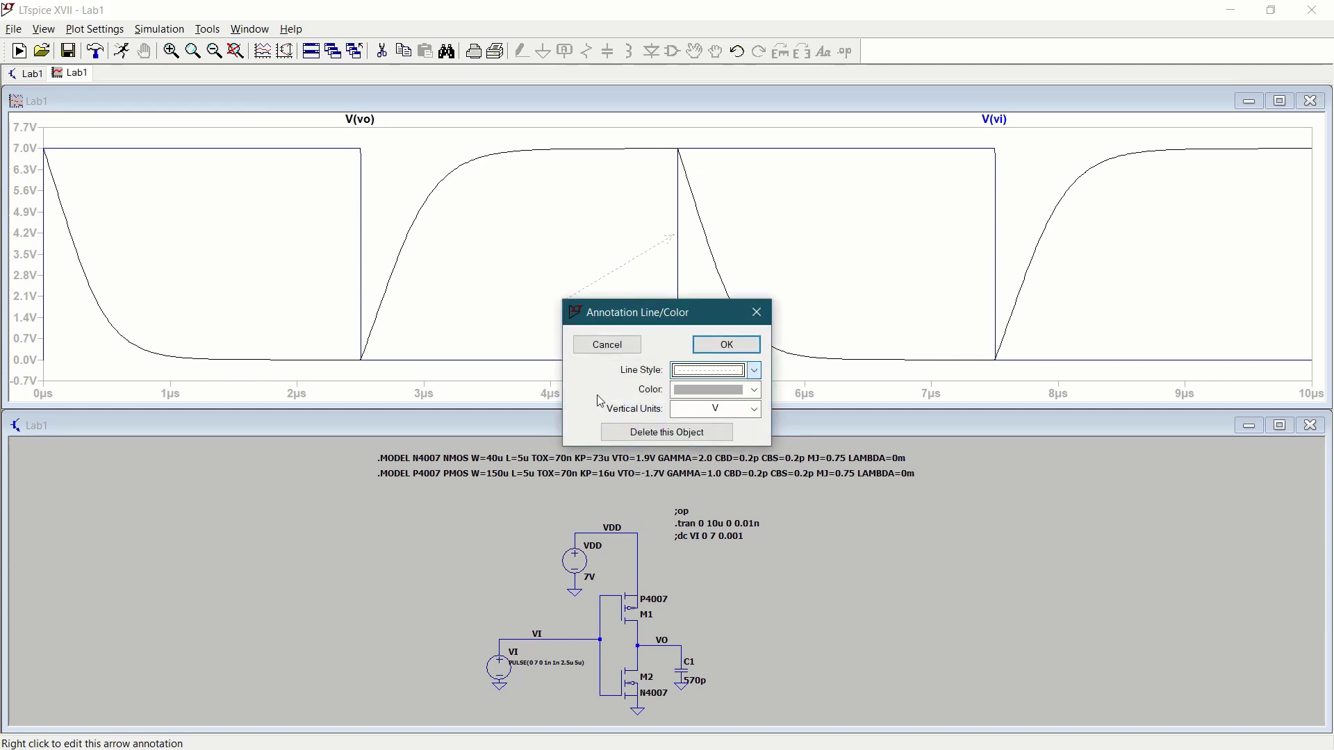
{"action": "left_click", "coordinate": [703, 394]}
{"action": "left_click", "coordinate": [710, 408]}
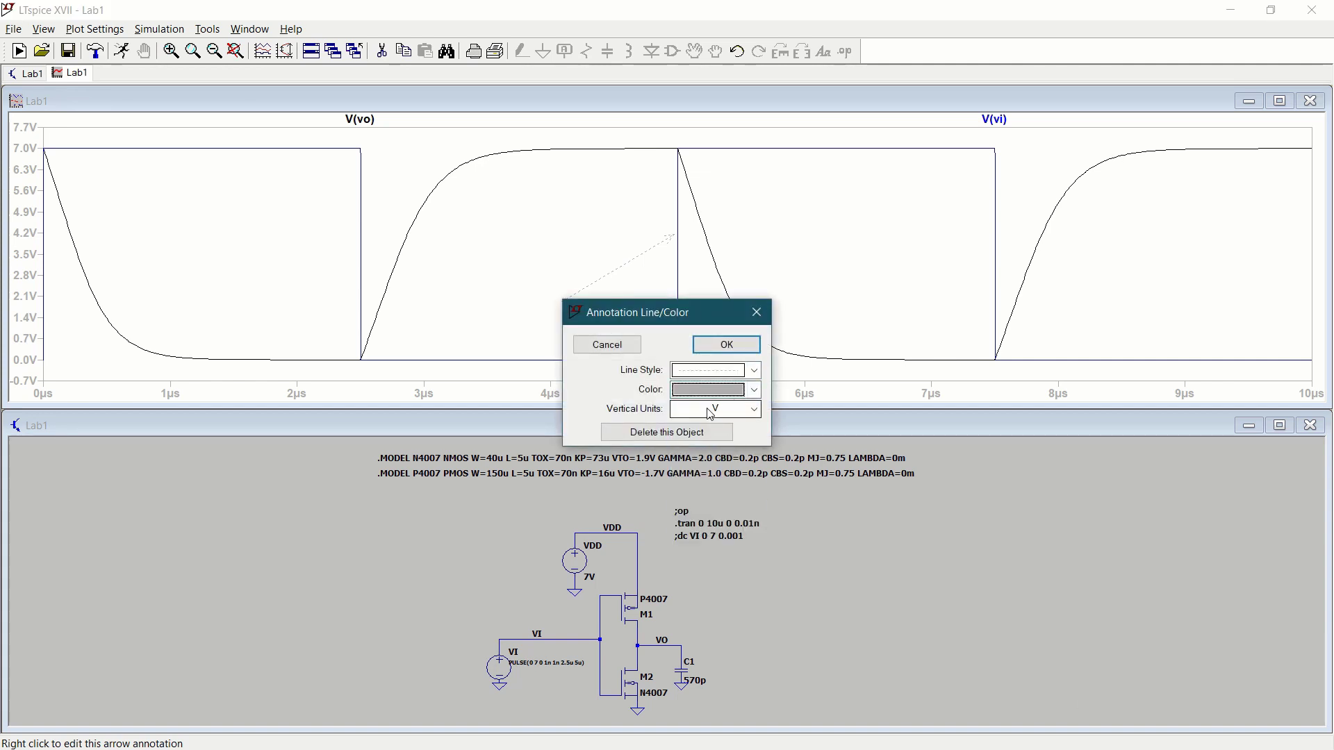
{"action": "left_click", "coordinate": [670, 435]}
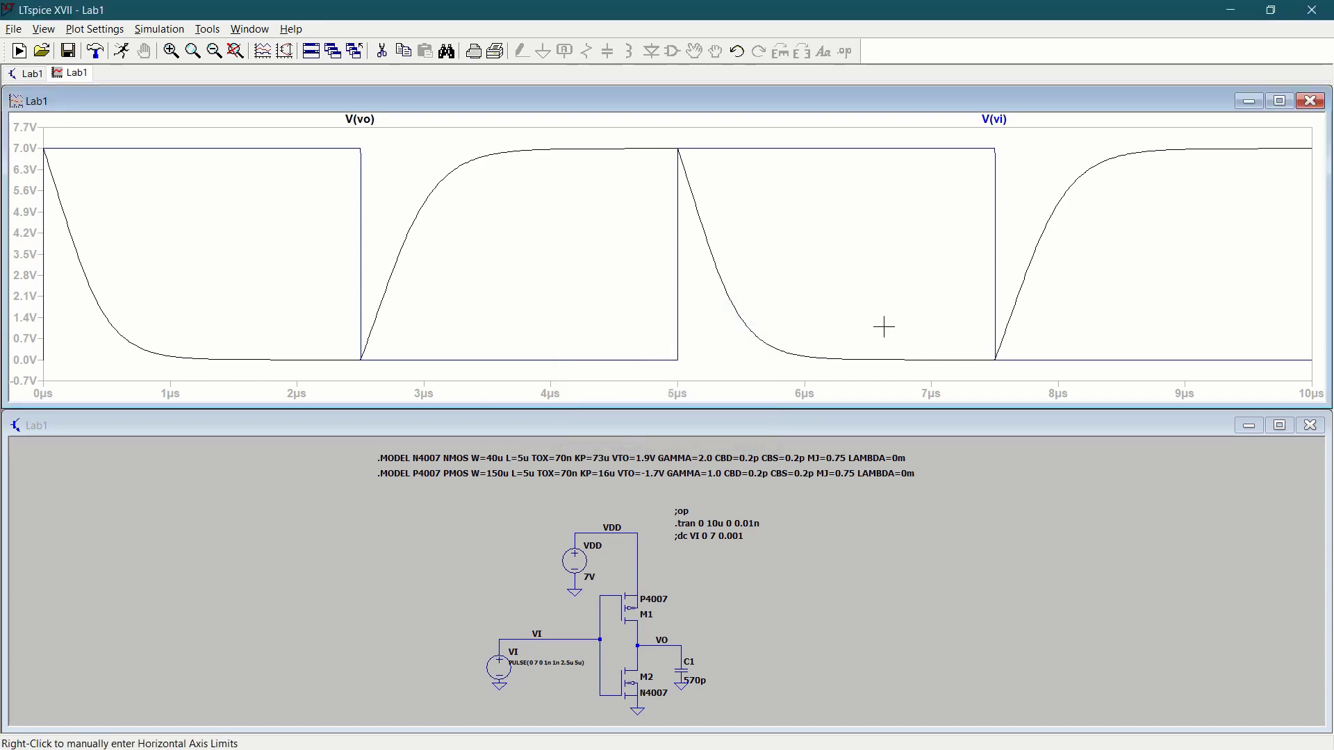
Label the cursor position on V(vo)'s first rising edge at about 2.79 µs, and remove the cursor
{"action": "left_click", "coordinate": [376, 119]}
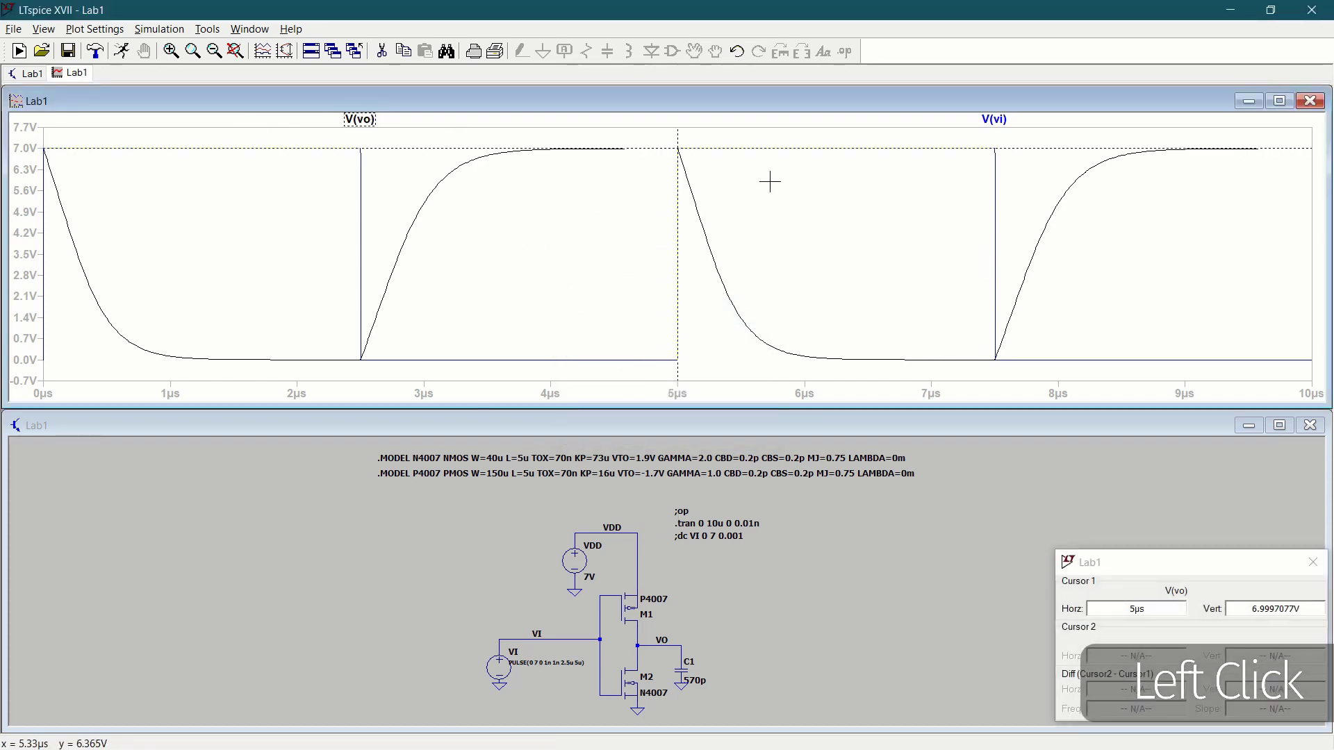
{"action": "left_click_drag", "start_coordinate": [653, 149], "coordinate": [396, 259]}
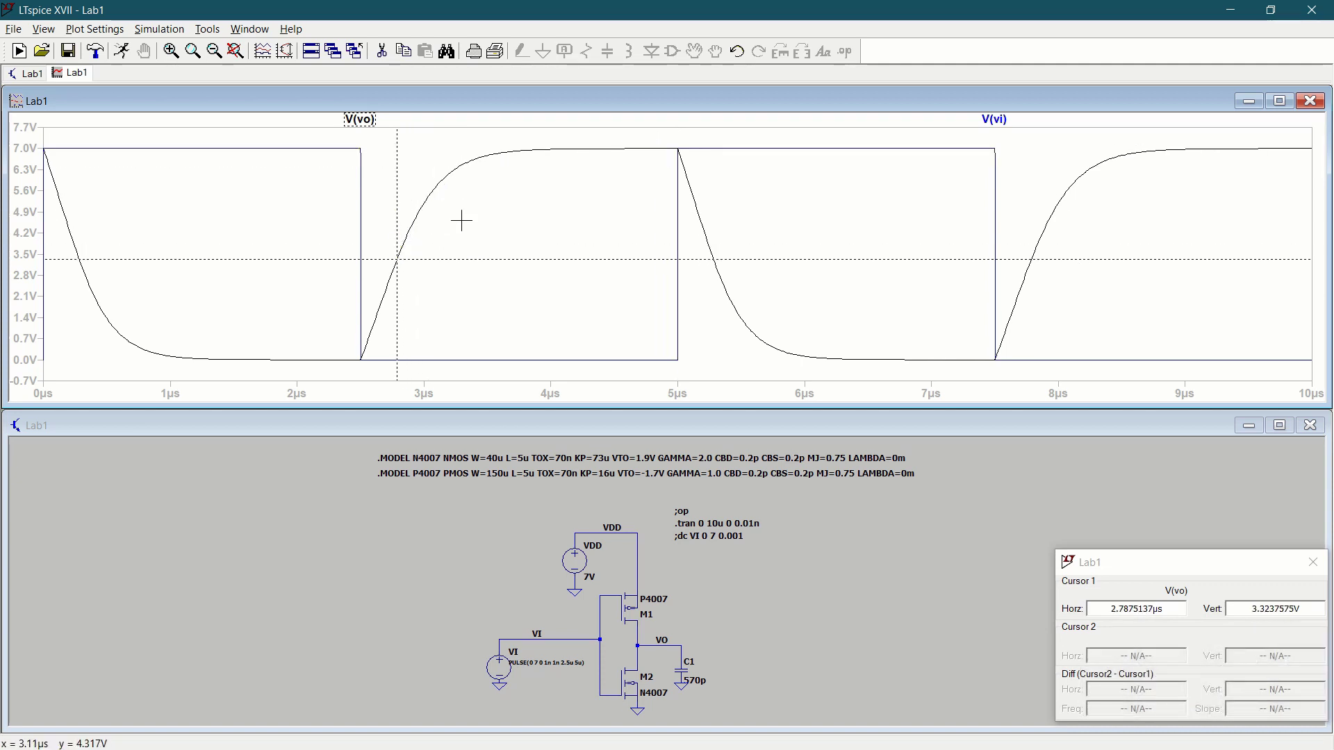
{"action": "right_click", "coordinate": [497, 214]}
{"action": "mouse_move", "coordinate": [638, 355]}
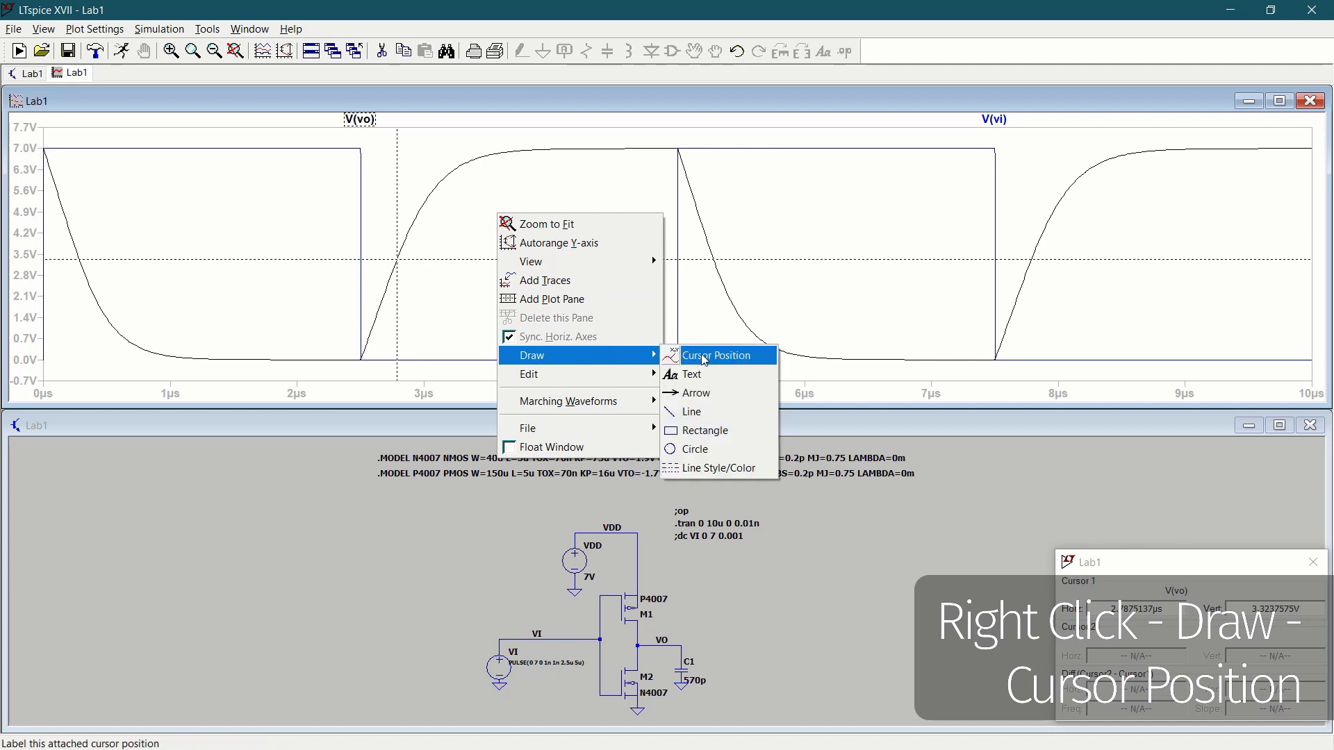
{"action": "left_click", "coordinate": [729, 354]}
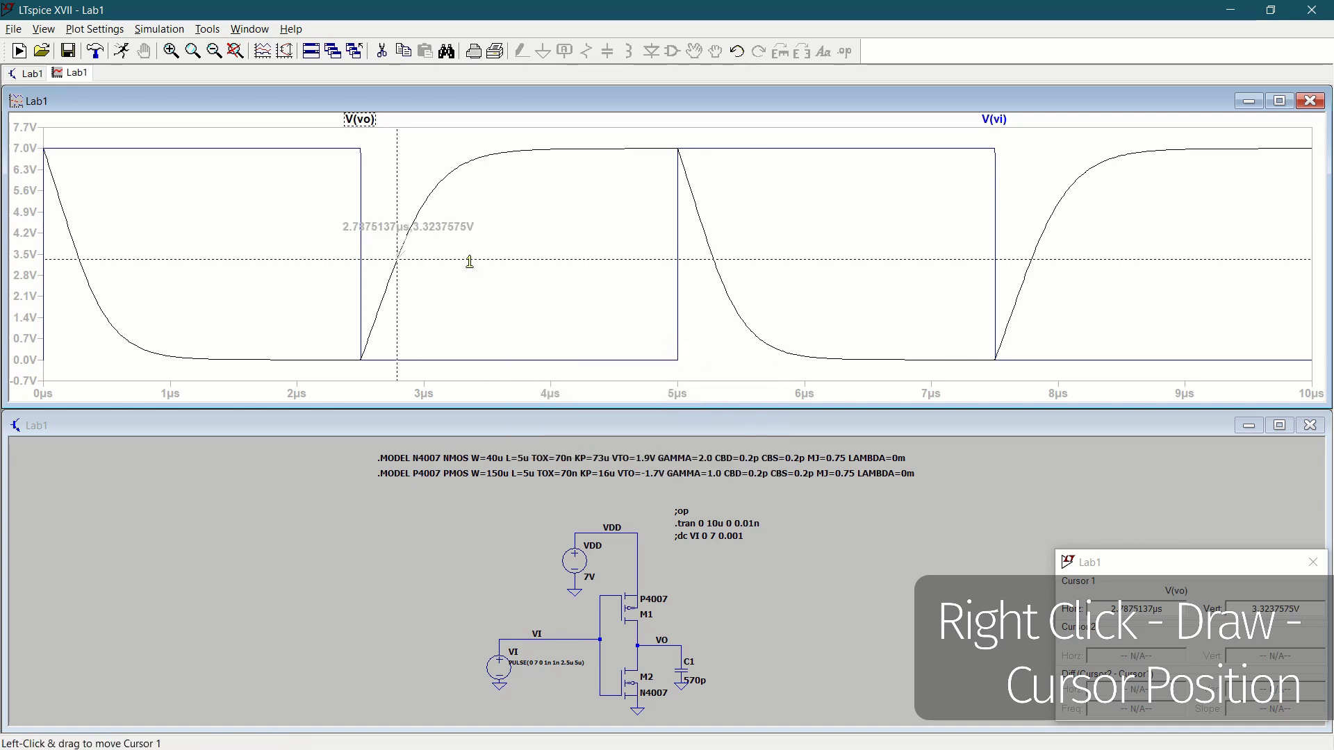
{"action": "left_click", "coordinate": [1316, 569]}
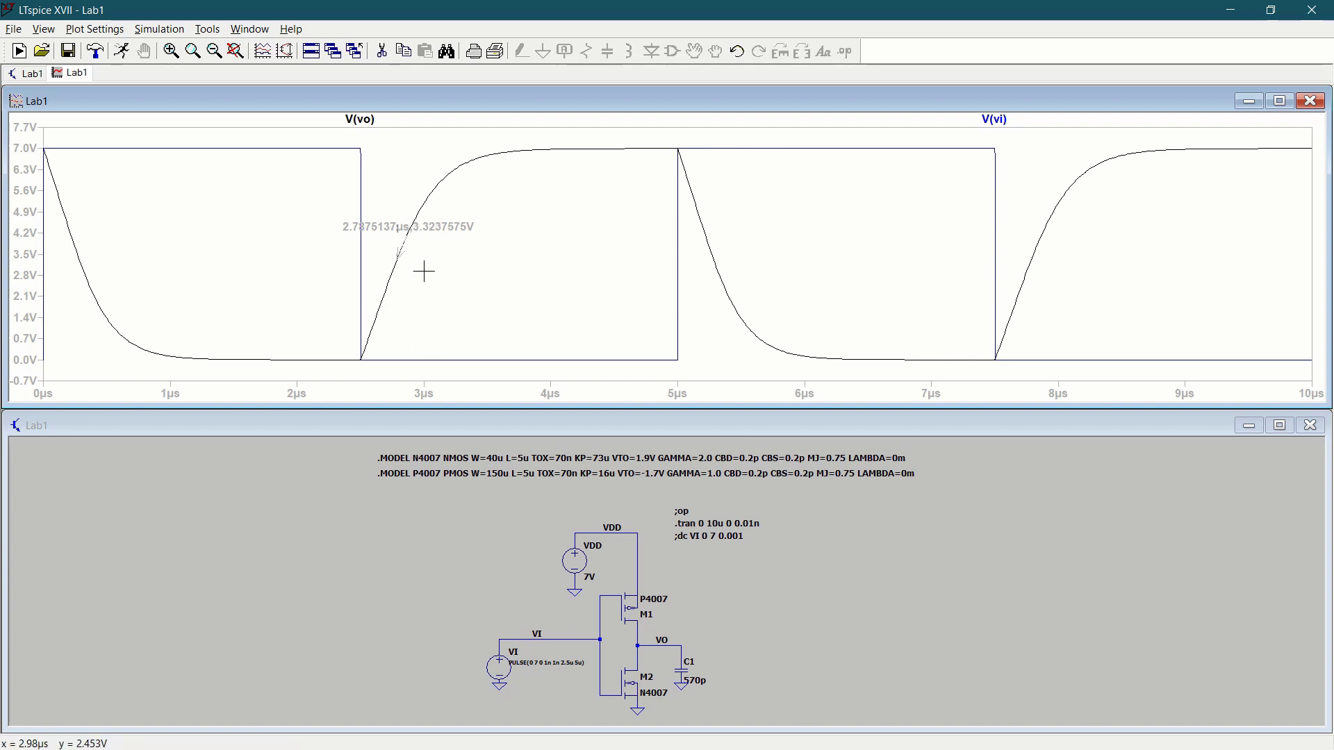
Set the color of the cursor position label's text to blue
{"action": "right_click", "coordinate": [457, 230]}
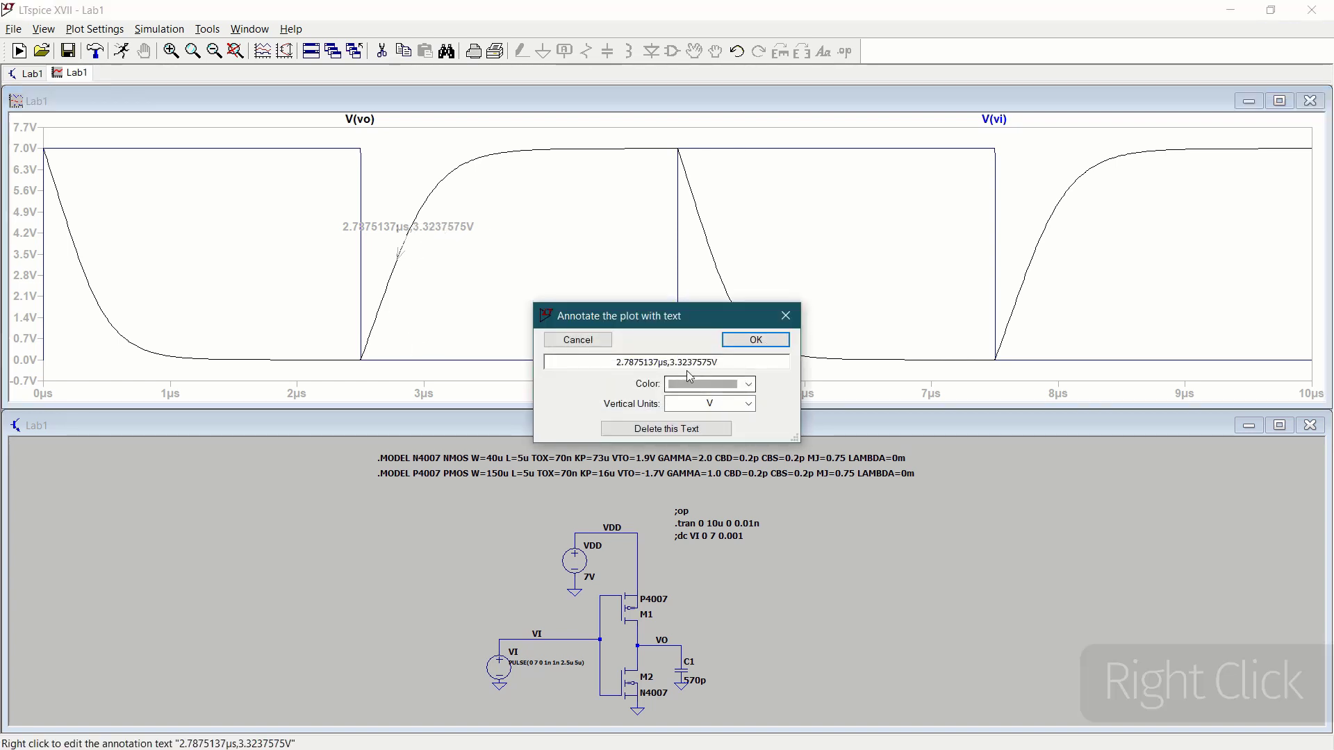
{"action": "left_click", "coordinate": [747, 385]}
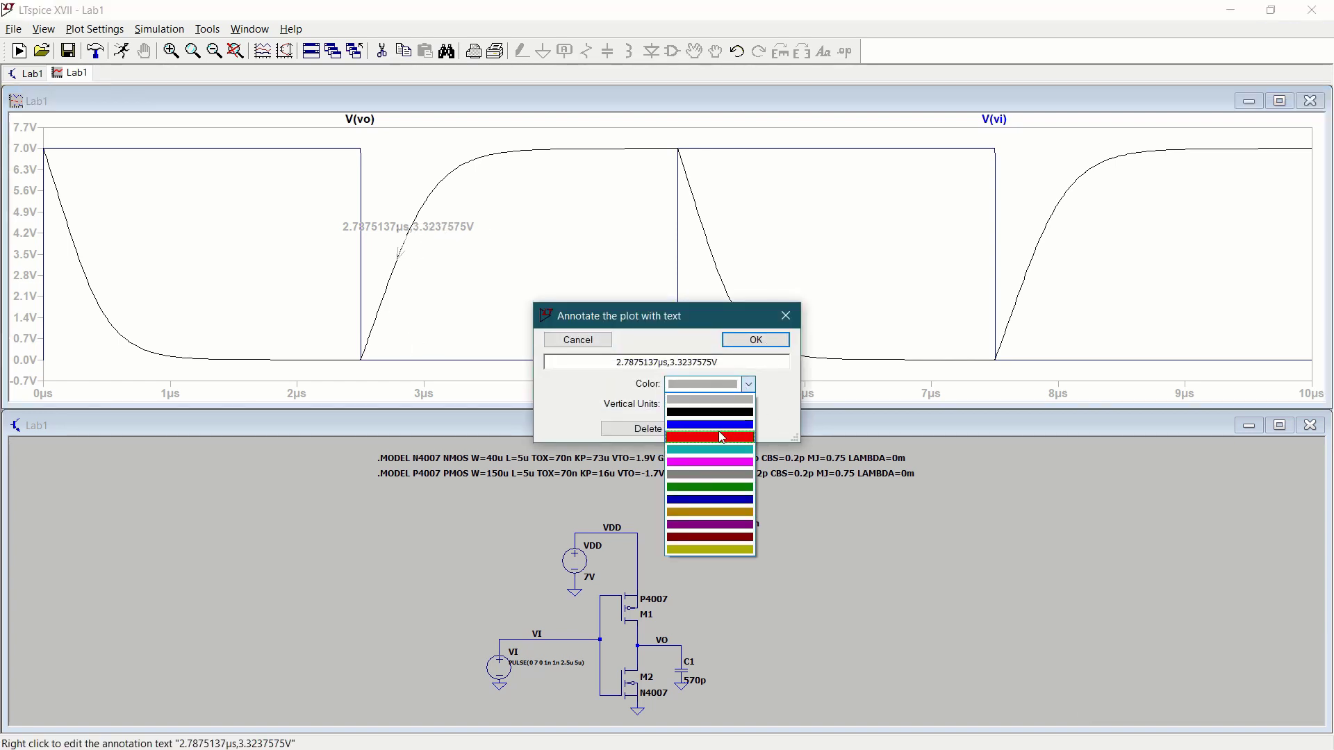
{"action": "left_click", "coordinate": [709, 459]}
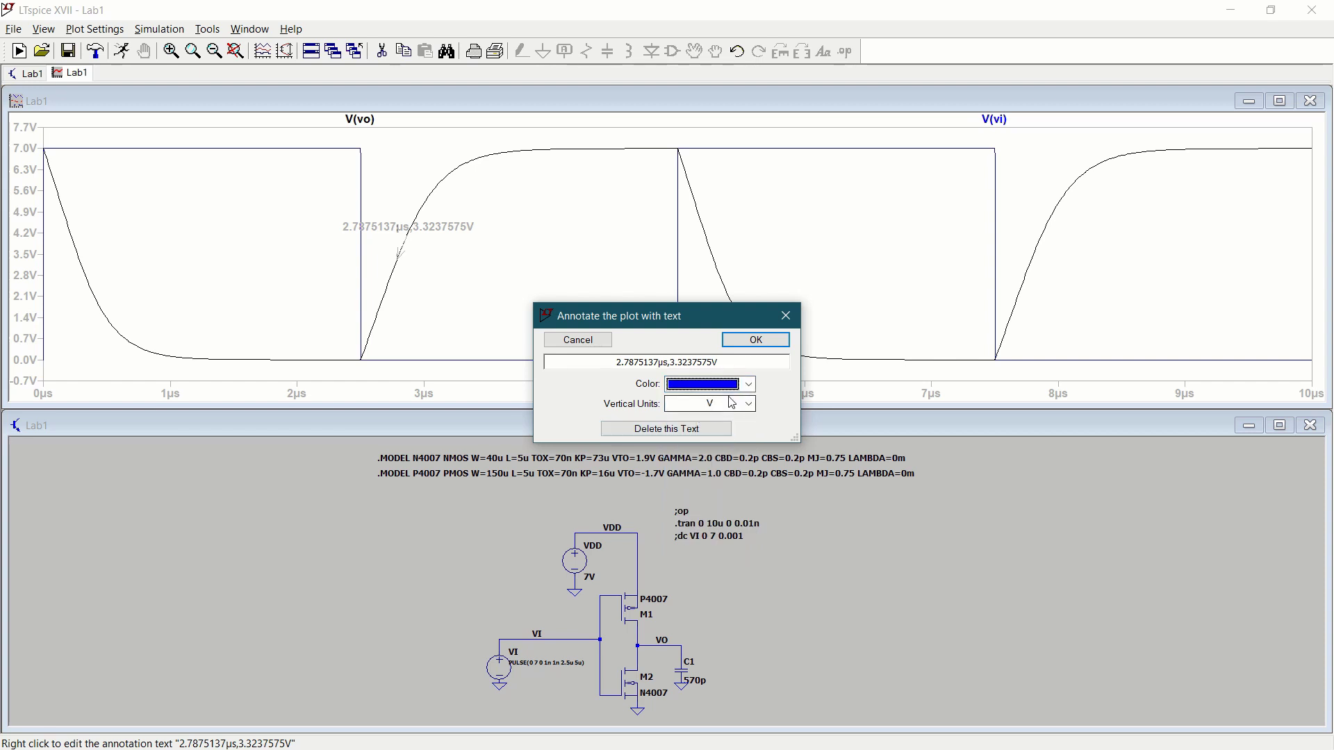
{"action": "left_click", "coordinate": [757, 340]}
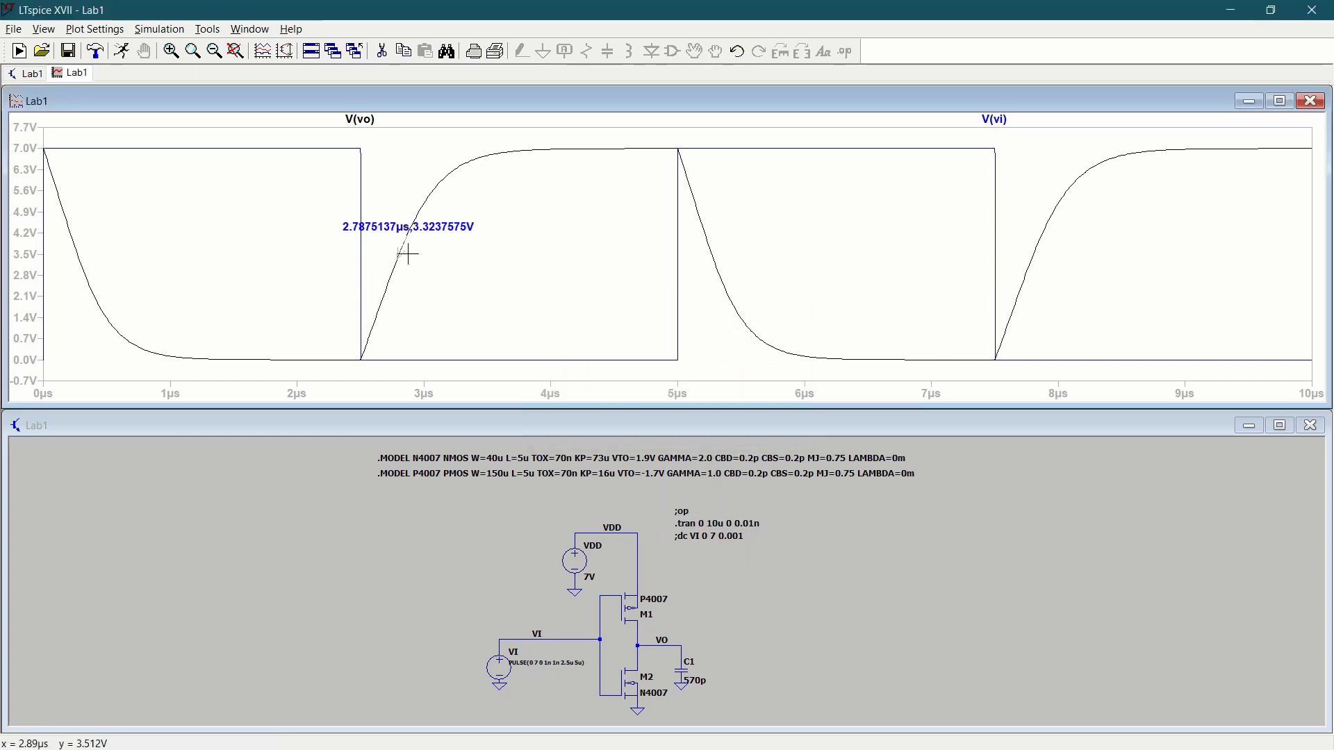
Set the color of the label's arrow to black
{"action": "right_click", "coordinate": [406, 254]}
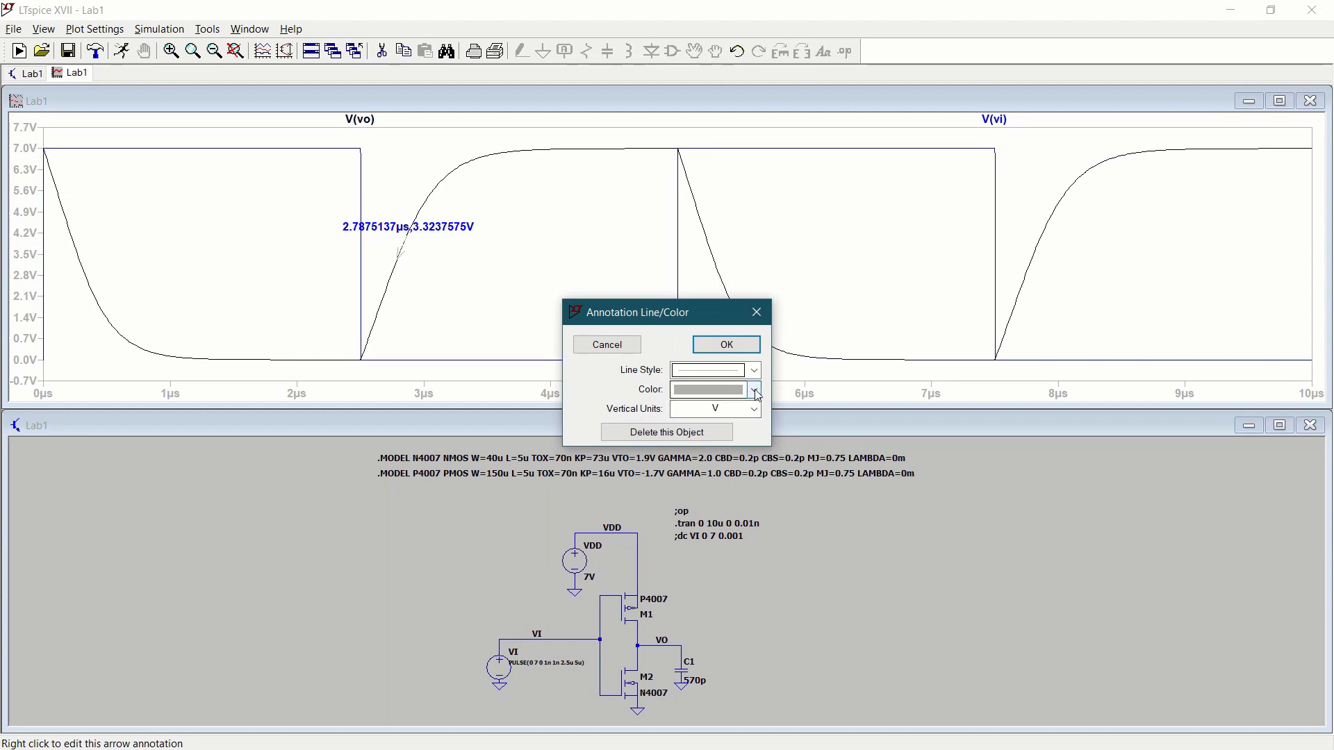
{"action": "left_click", "coordinate": [712, 391]}
{"action": "left_click", "coordinate": [712, 420]}
{"action": "left_click", "coordinate": [707, 346]}
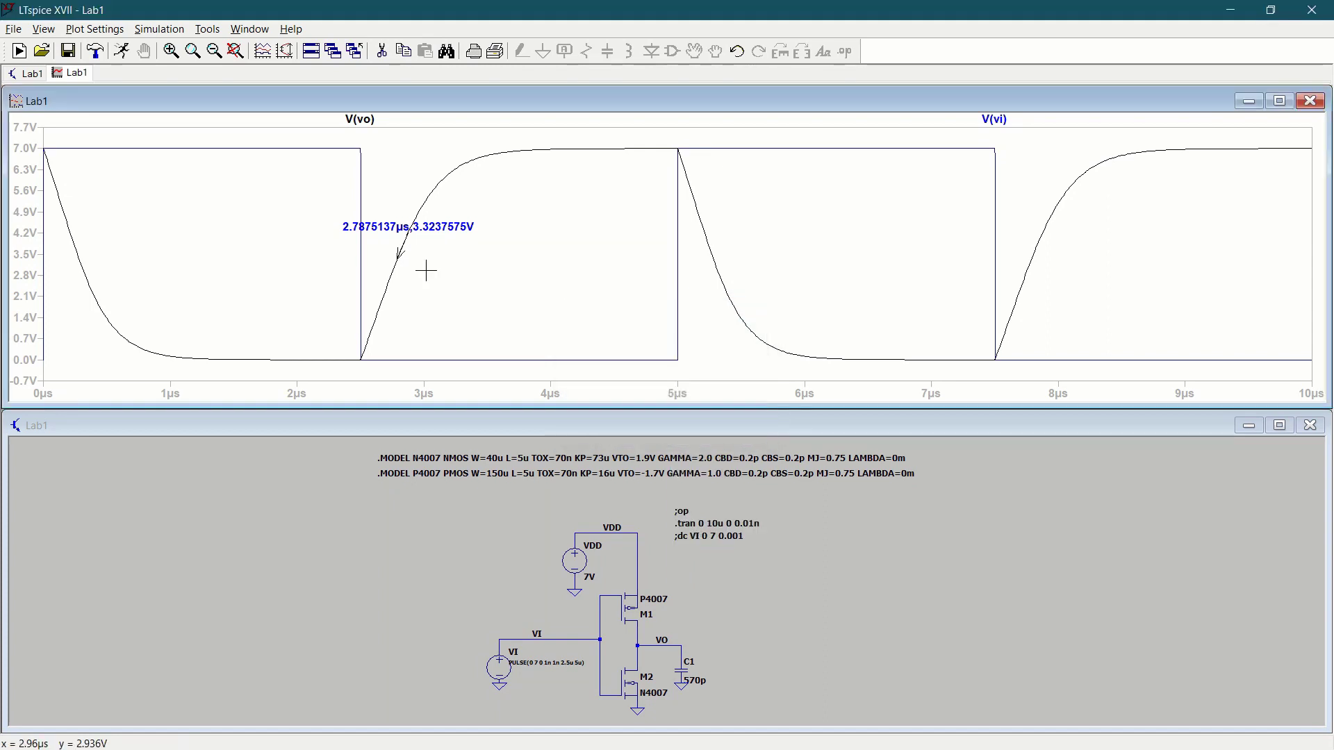
Move the cursor position label's text to just below its arrow beside V(vo)'s first rising edge
{"action": "right_click", "coordinate": [495, 303]}
{"action": "mouse_move", "coordinate": [624, 461]}
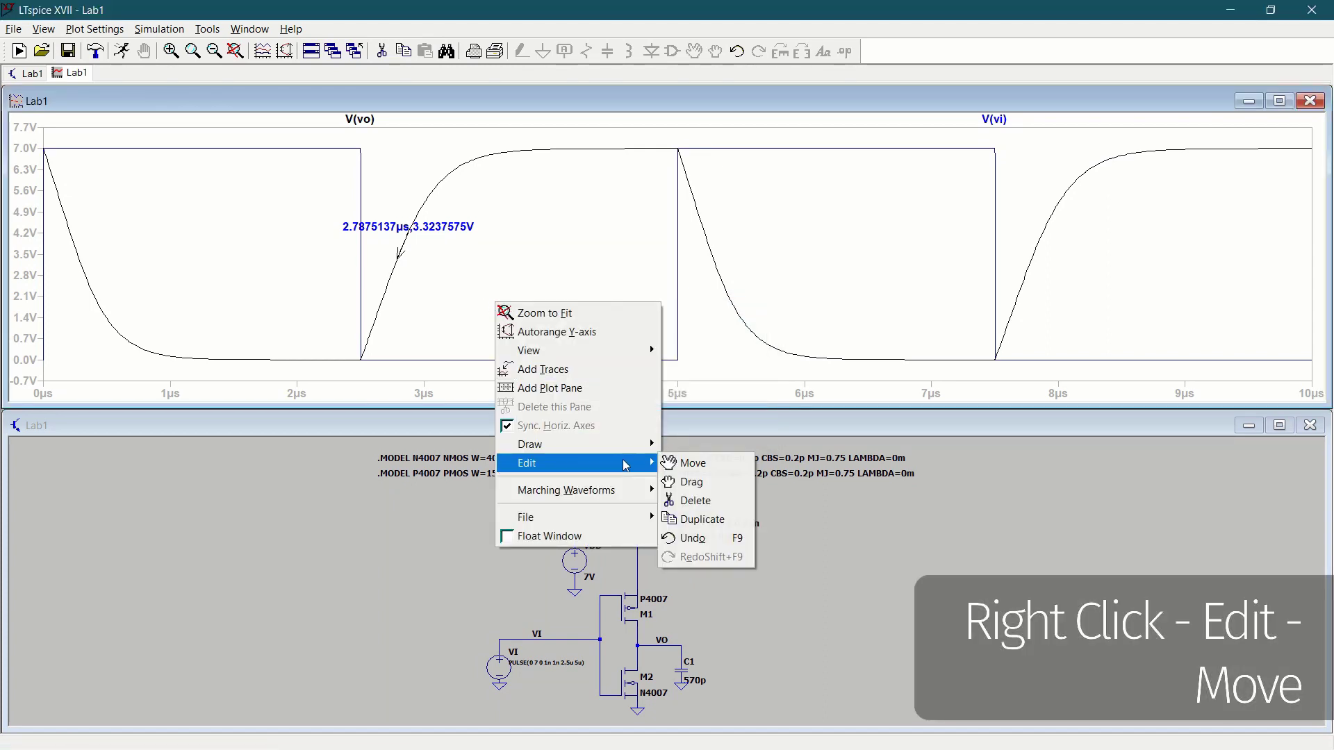
{"action": "left_click", "coordinate": [688, 463]}
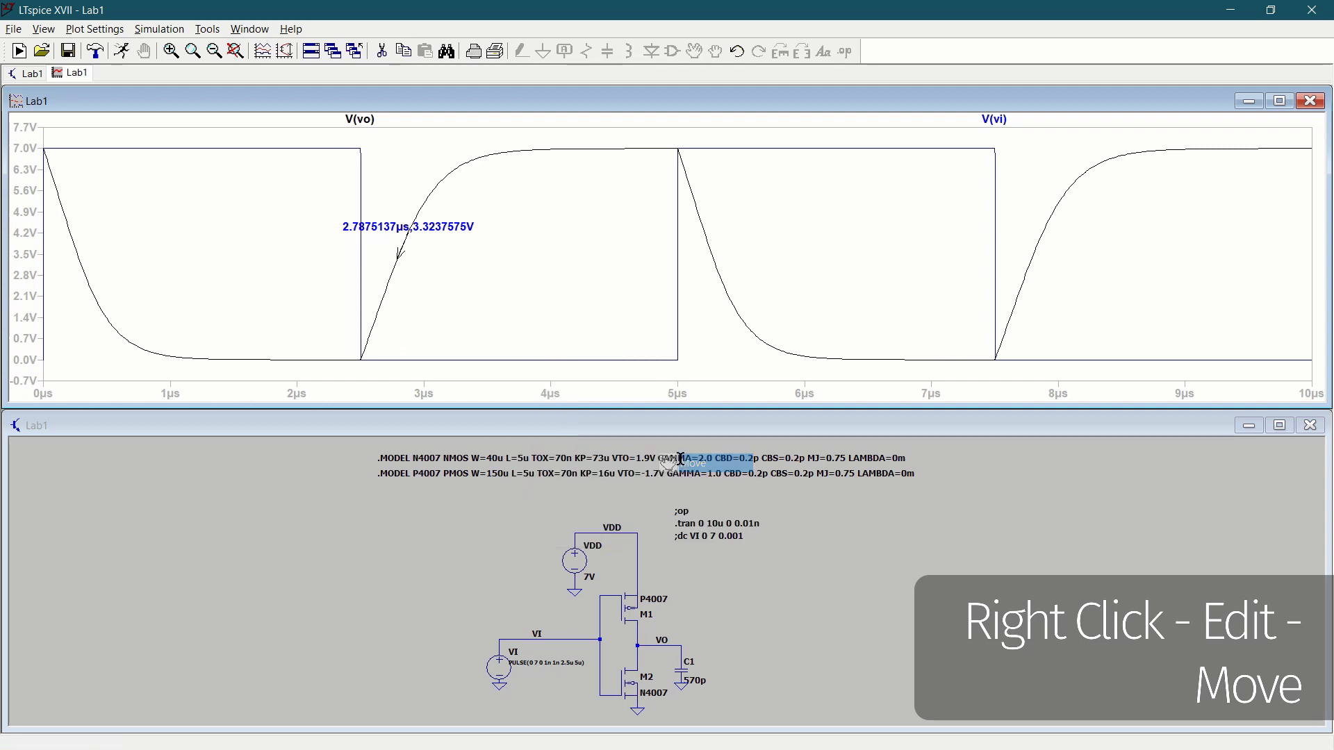
{"action": "left_click", "coordinate": [416, 244]}
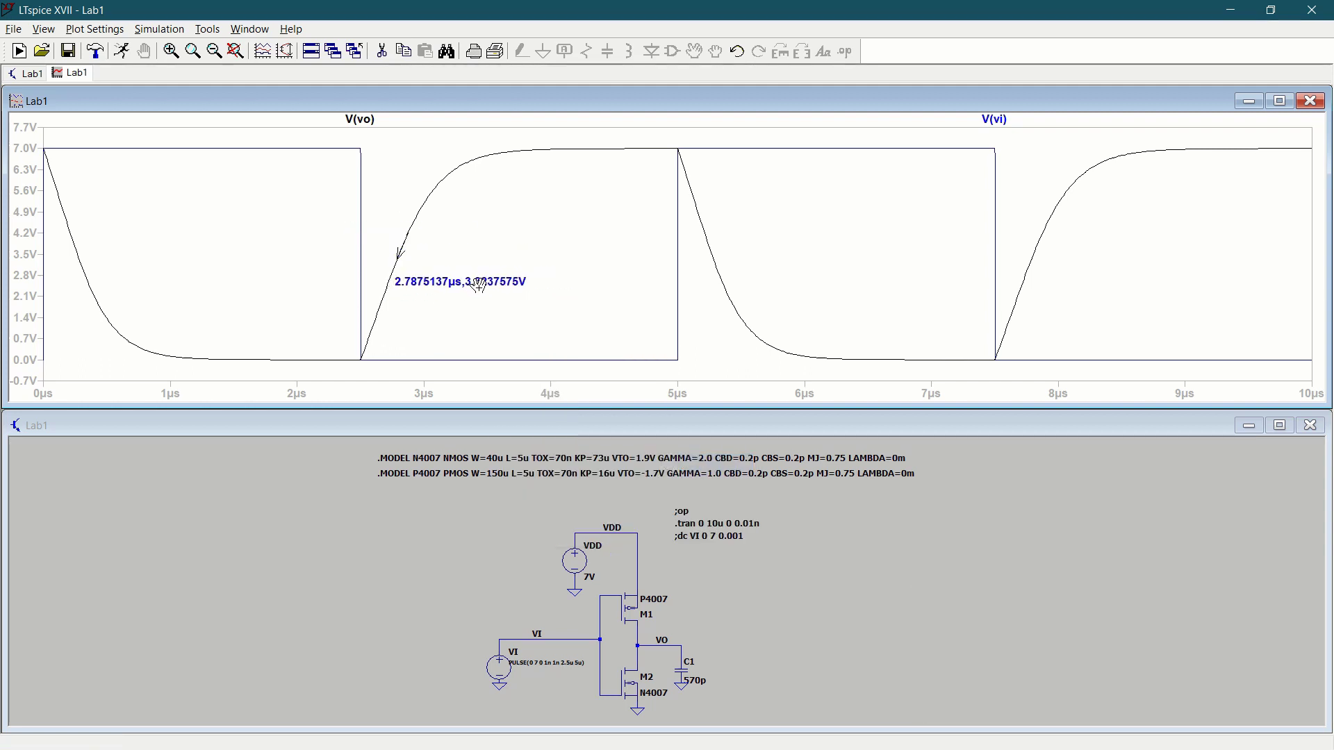
{"action": "left_click", "coordinate": [439, 272]}
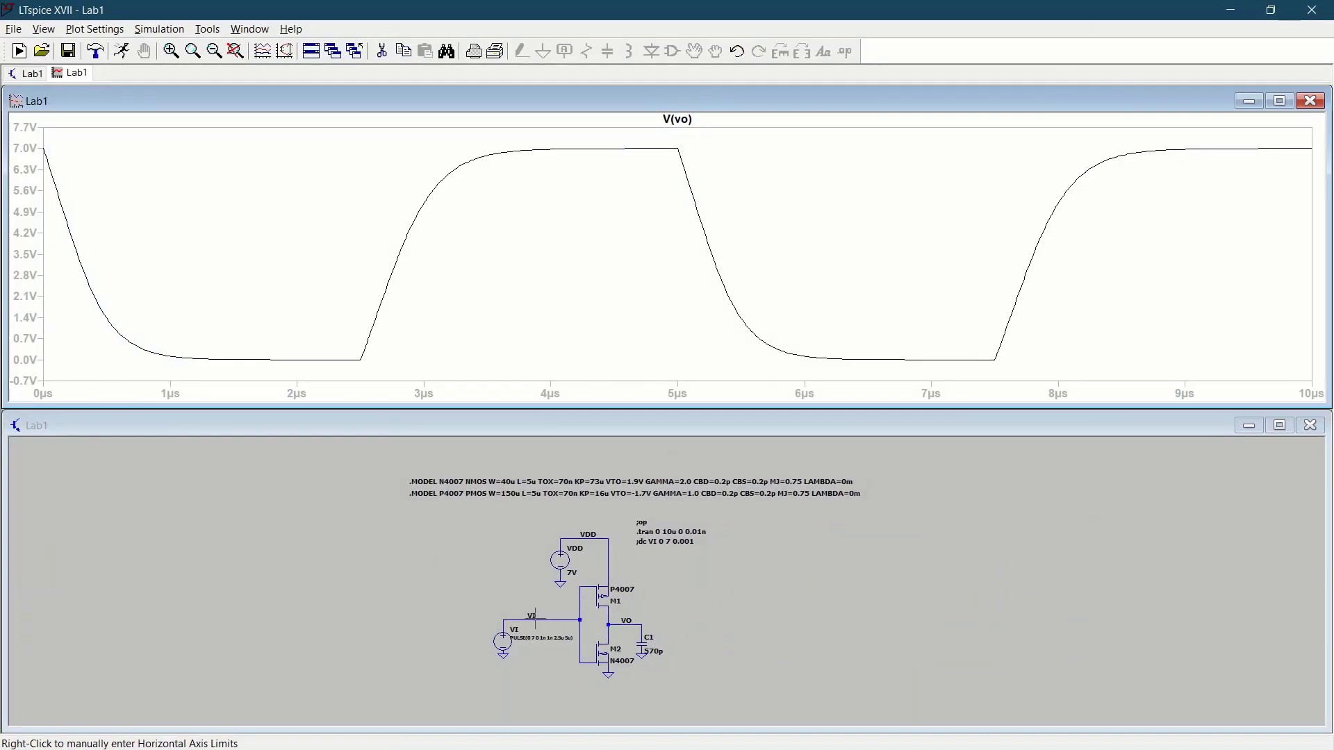
Plot the voltage at the VI node alongside V(vo), and delete the V(vi) trace
{"action": "left_click", "coordinate": [535, 617]}
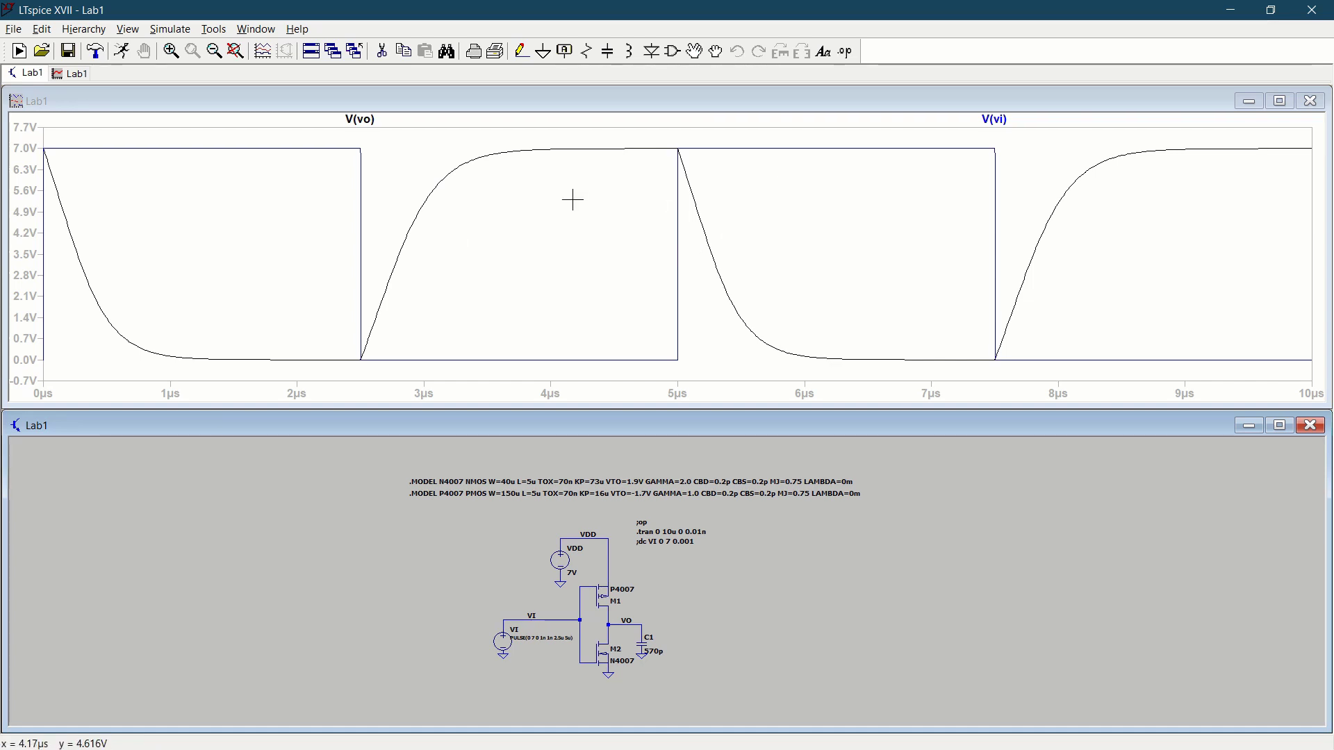
{"action": "right_click", "coordinate": [994, 119]}
{"action": "left_click", "coordinate": [645, 432]}
Add a trace of the output voltage's derivative to the plot with the expression d(V(vo))
{"action": "right_click", "coordinate": [551, 219]}
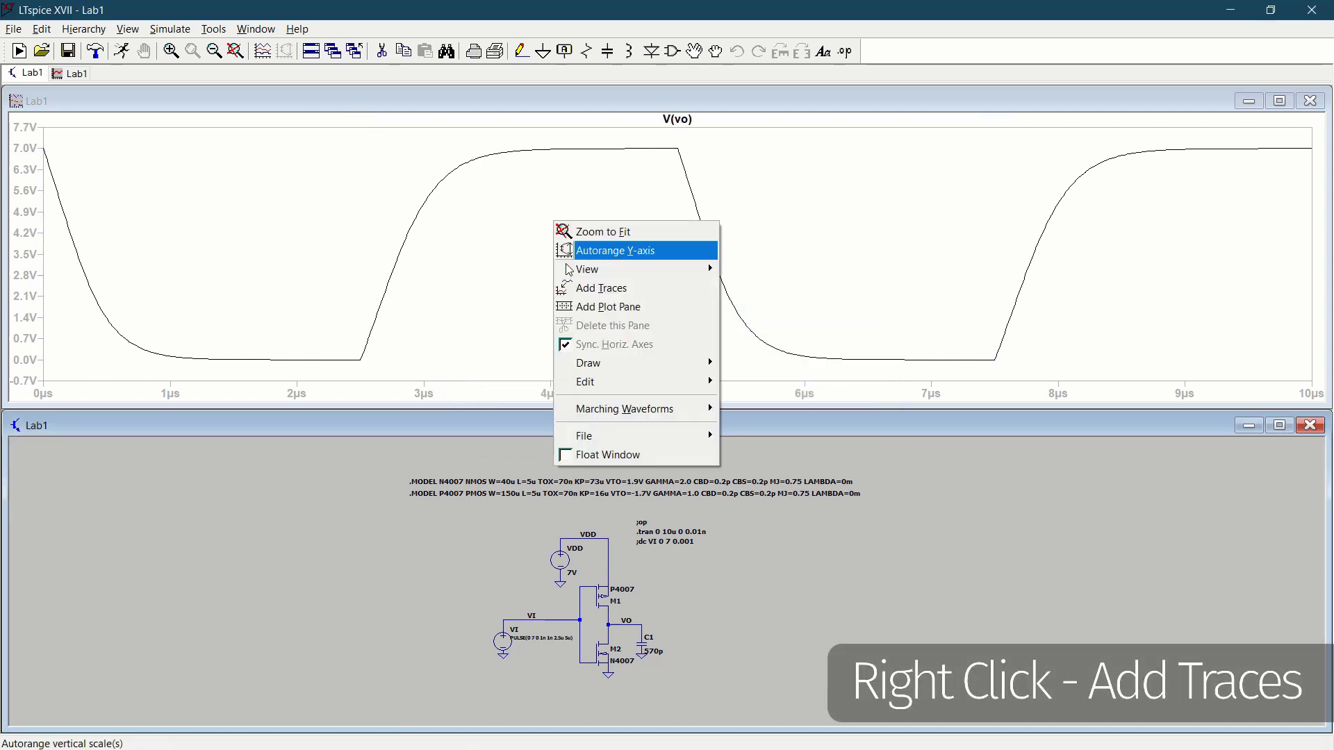
{"action": "left_click", "coordinate": [707, 285]}
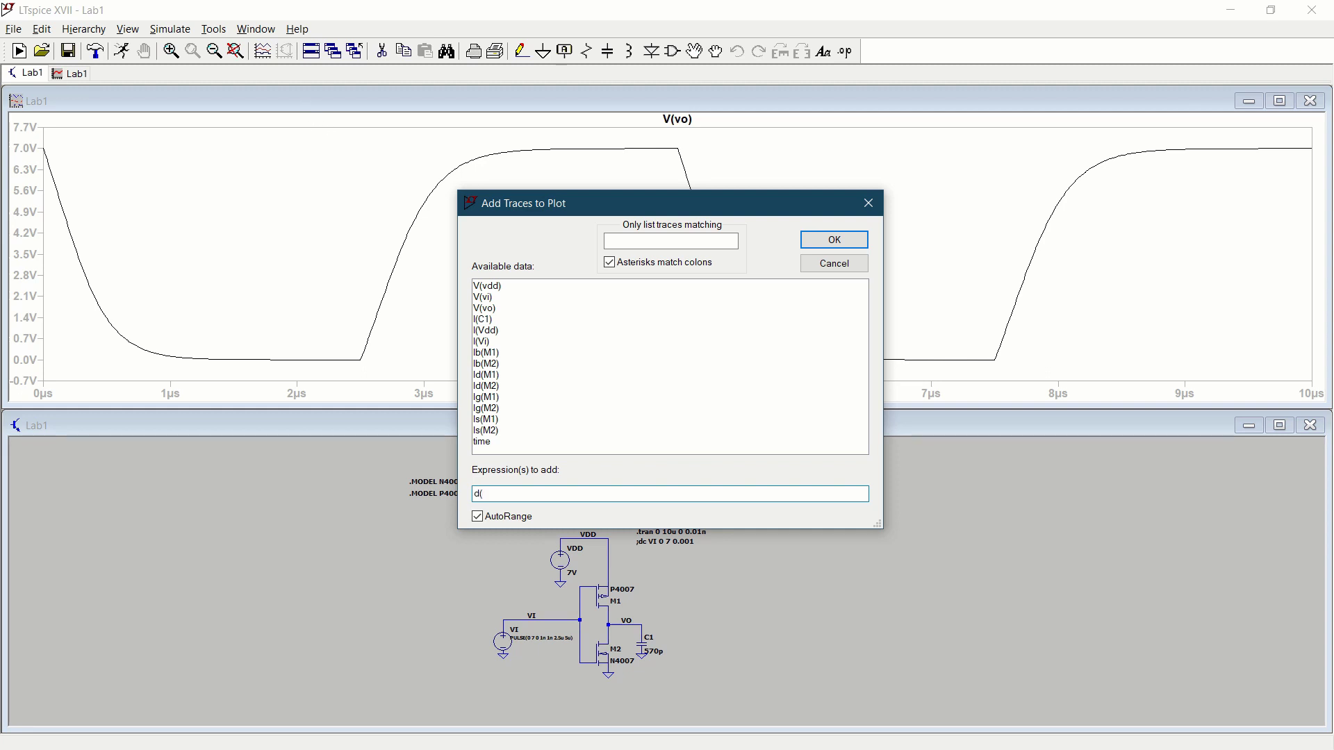
{"action": "left_click", "coordinate": [515, 310]}
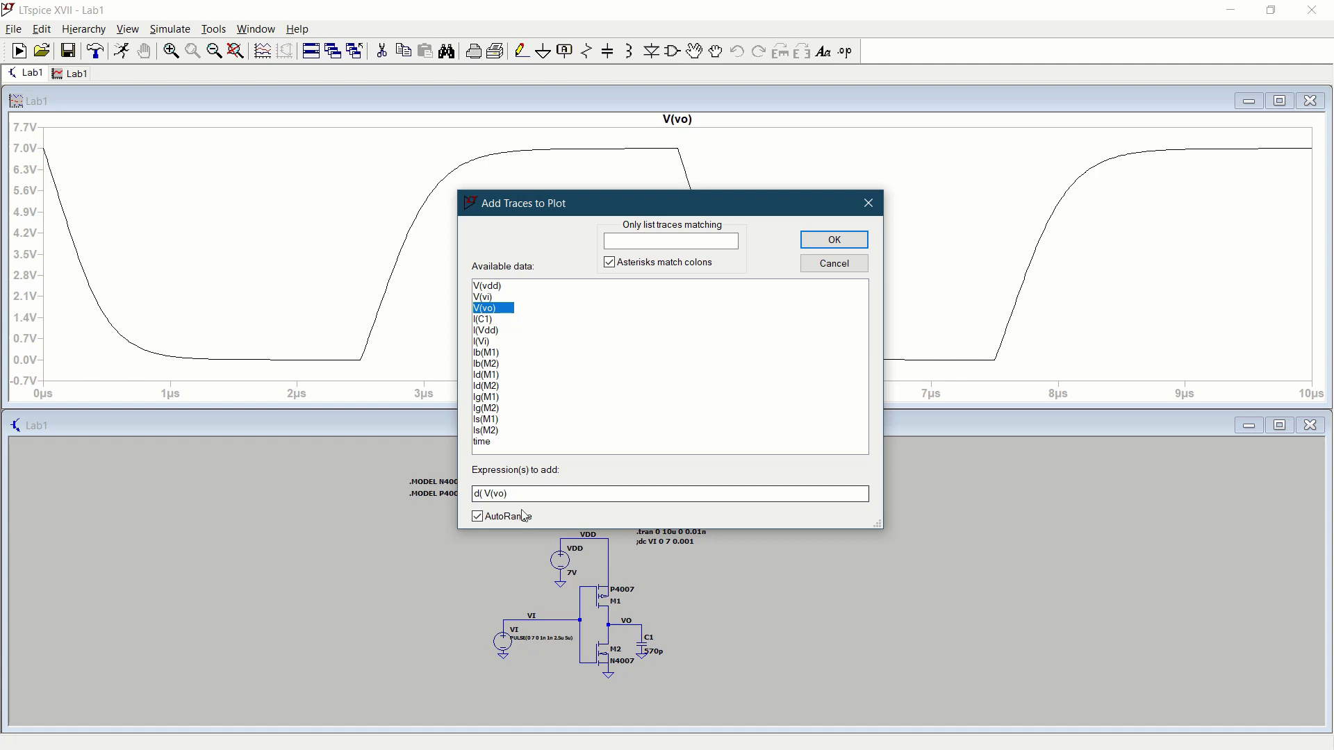
{"action": "left_click", "coordinate": [541, 494]}
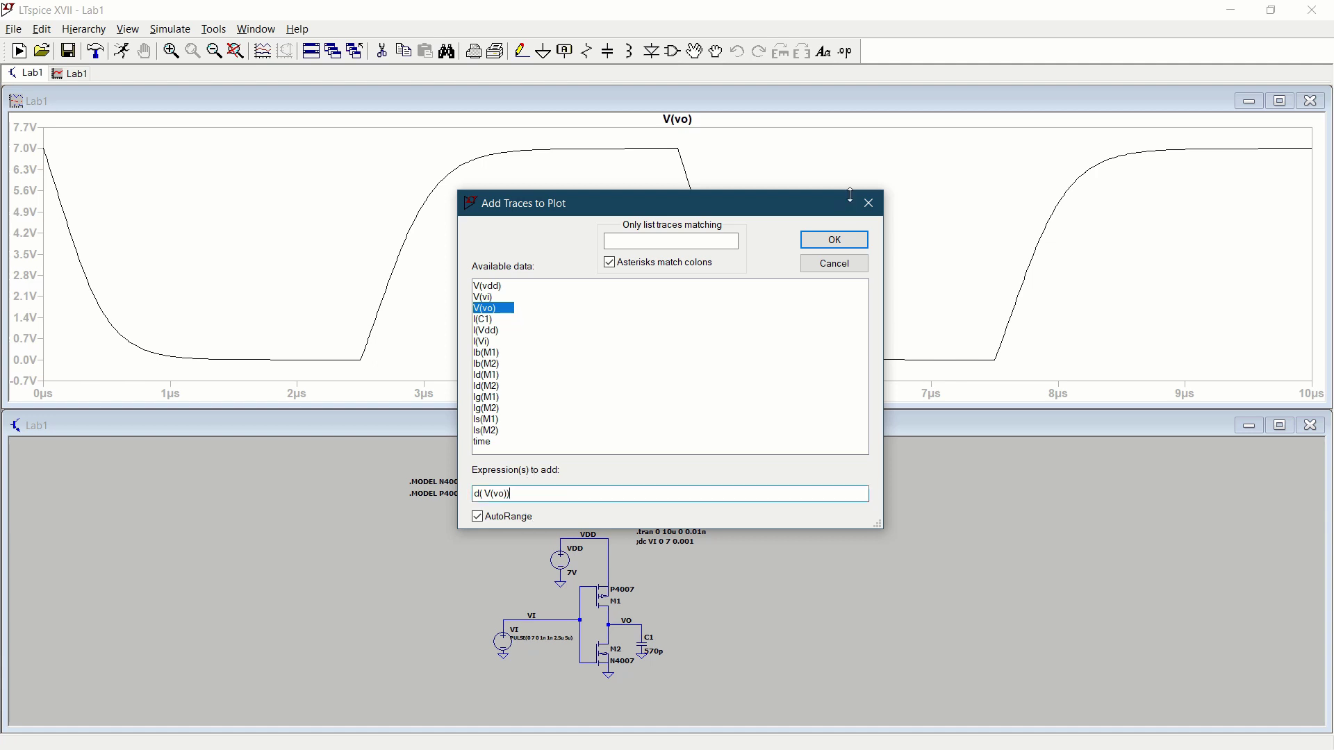
{"action": "left_click", "coordinate": [834, 239]}
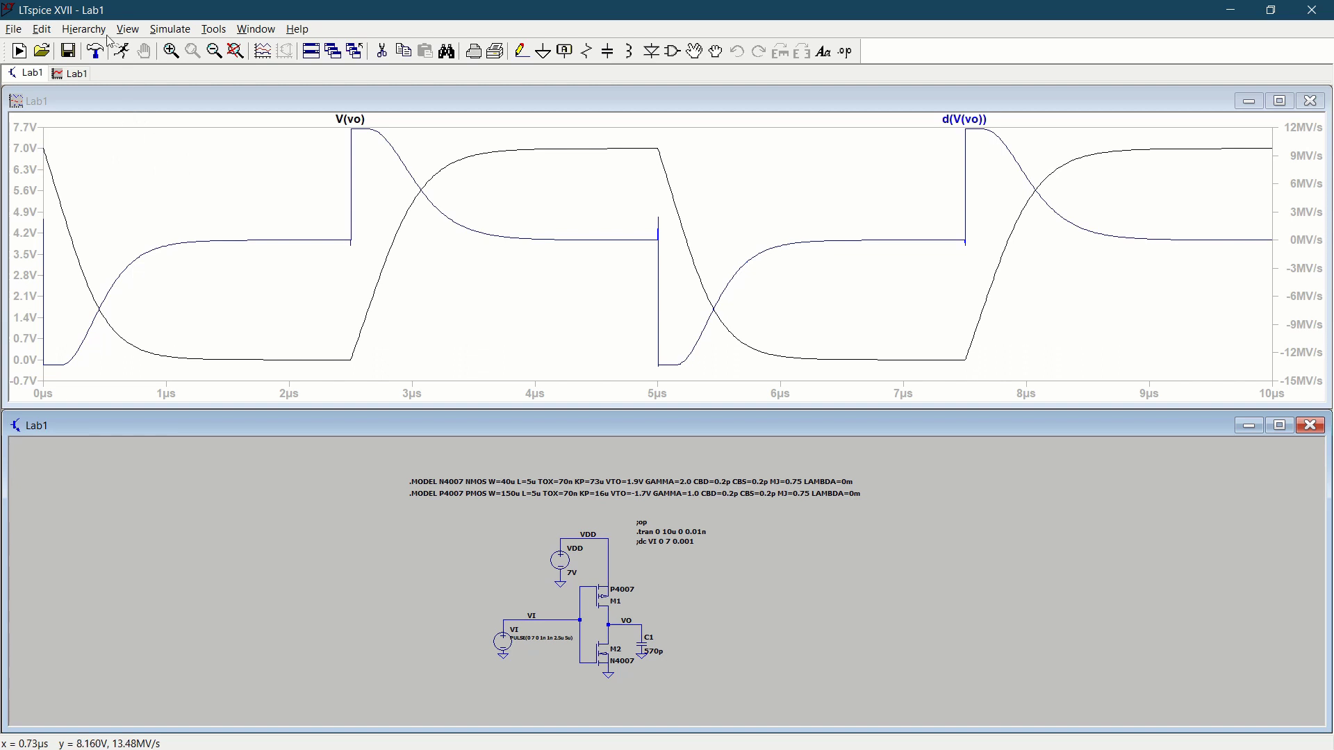
Open the Control Panel and examine its waveform settings
{"action": "left_click", "coordinate": [96, 52]}
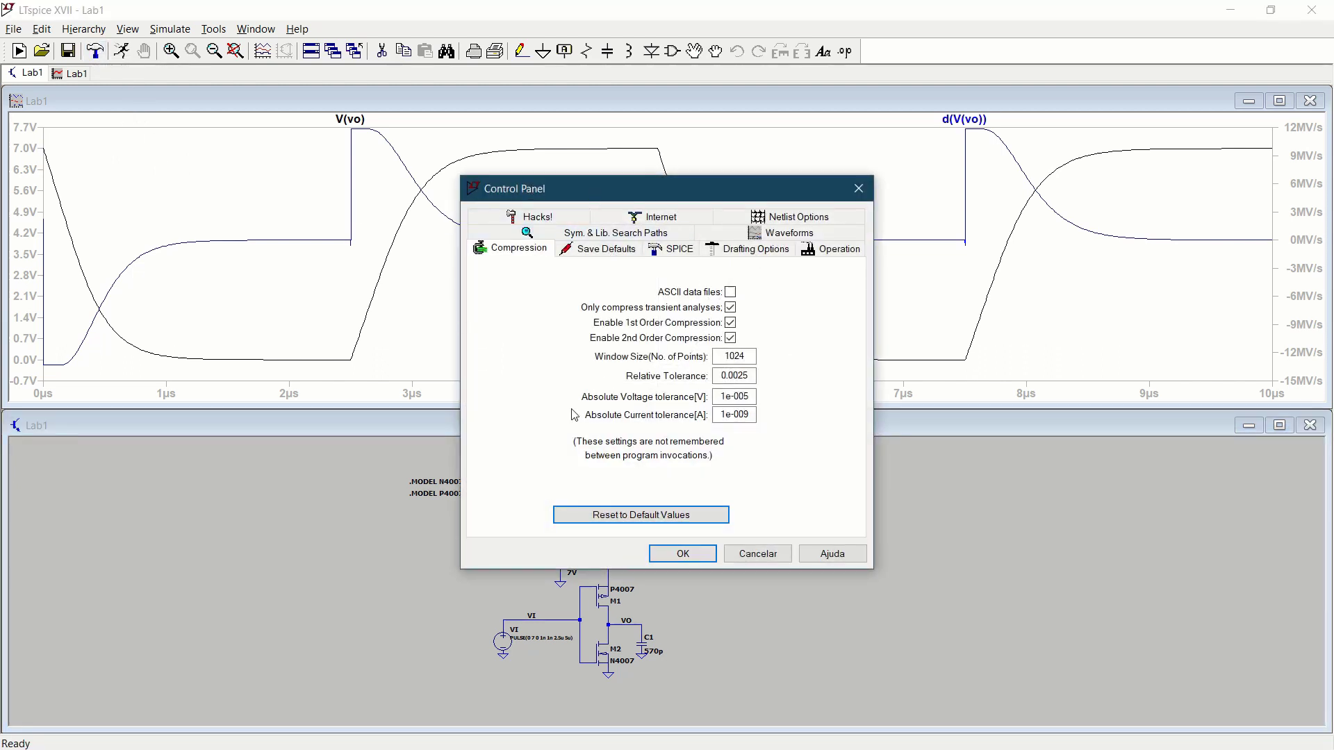
{"action": "left_click", "coordinate": [858, 188]}
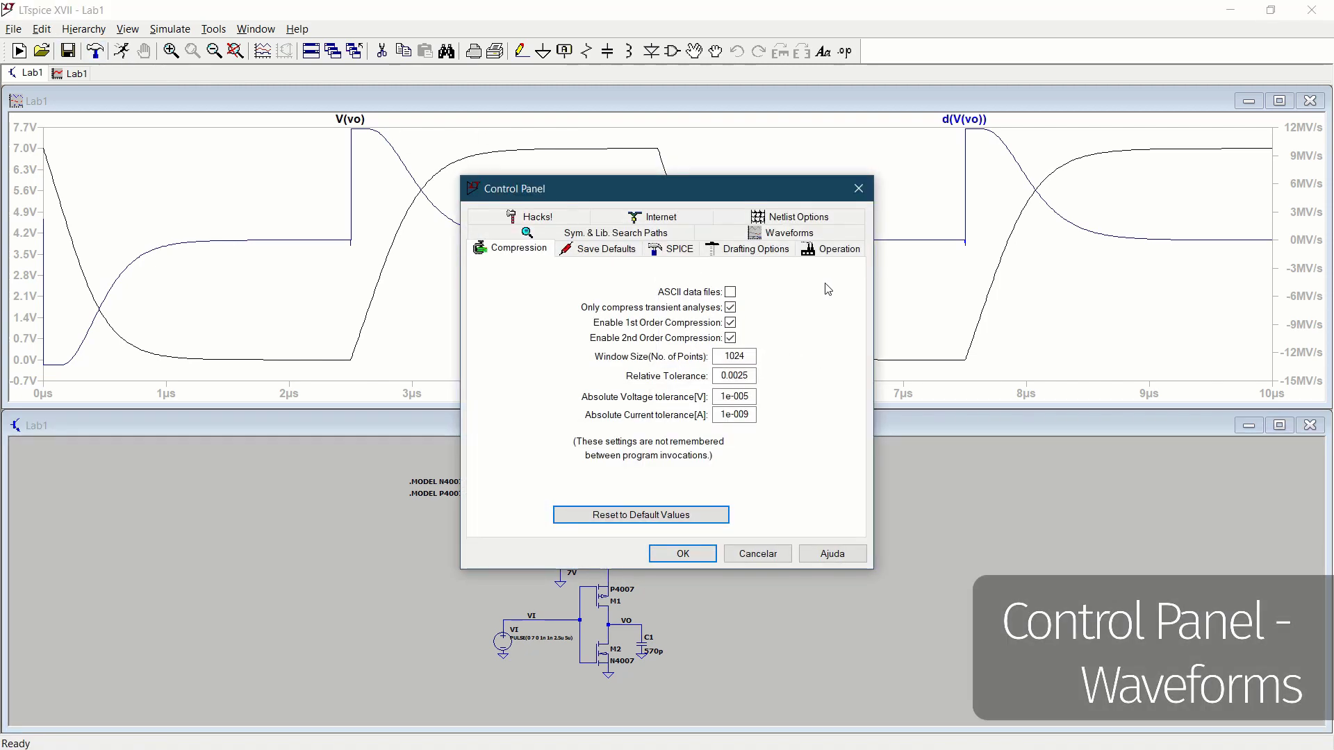
{"action": "left_click", "coordinate": [789, 233]}
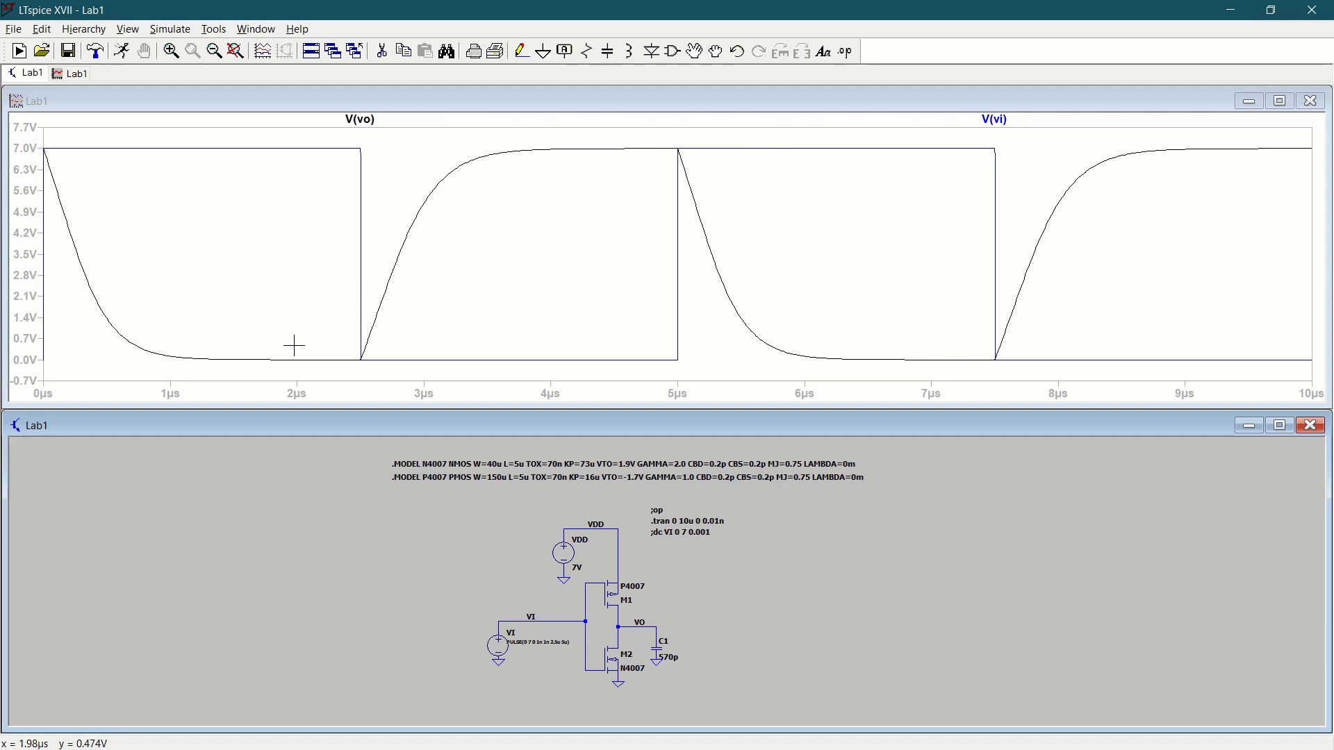
{"action": "left_click", "coordinate": [228, 197]}
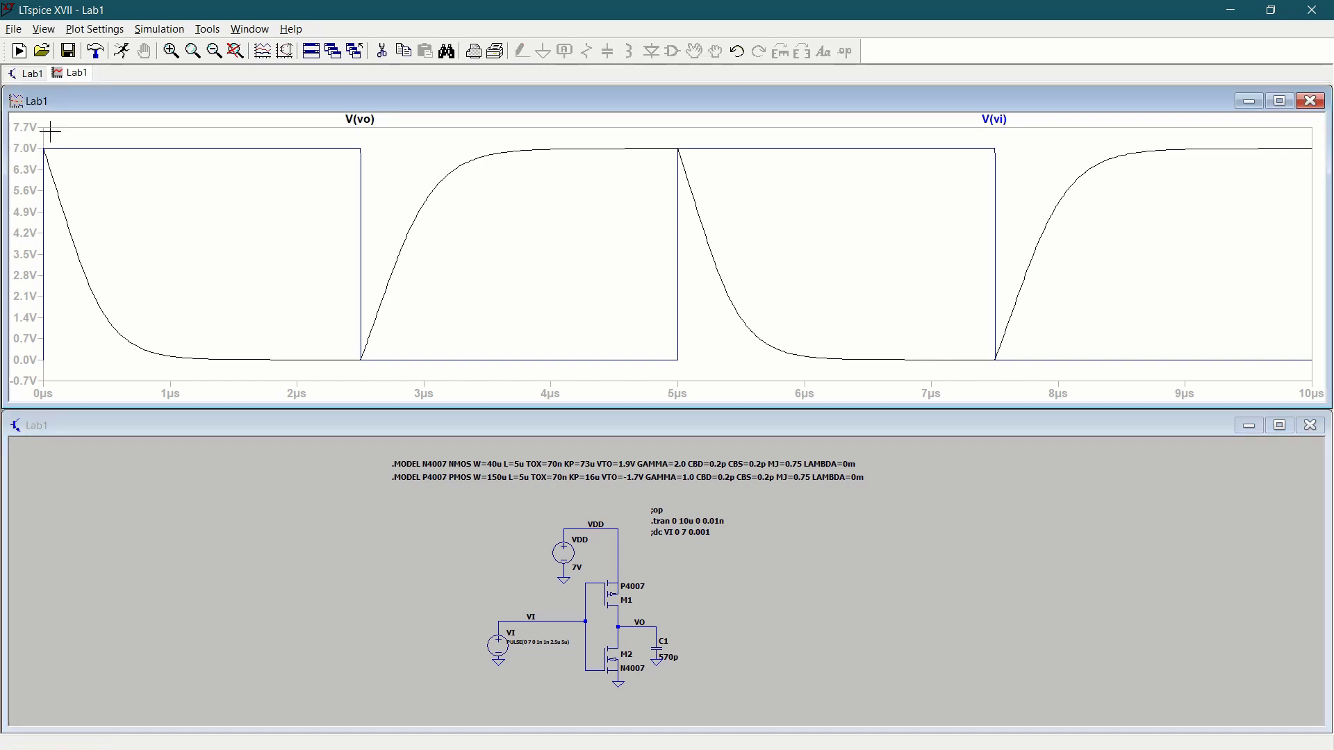
{"action": "left_click", "coordinate": [209, 29]}
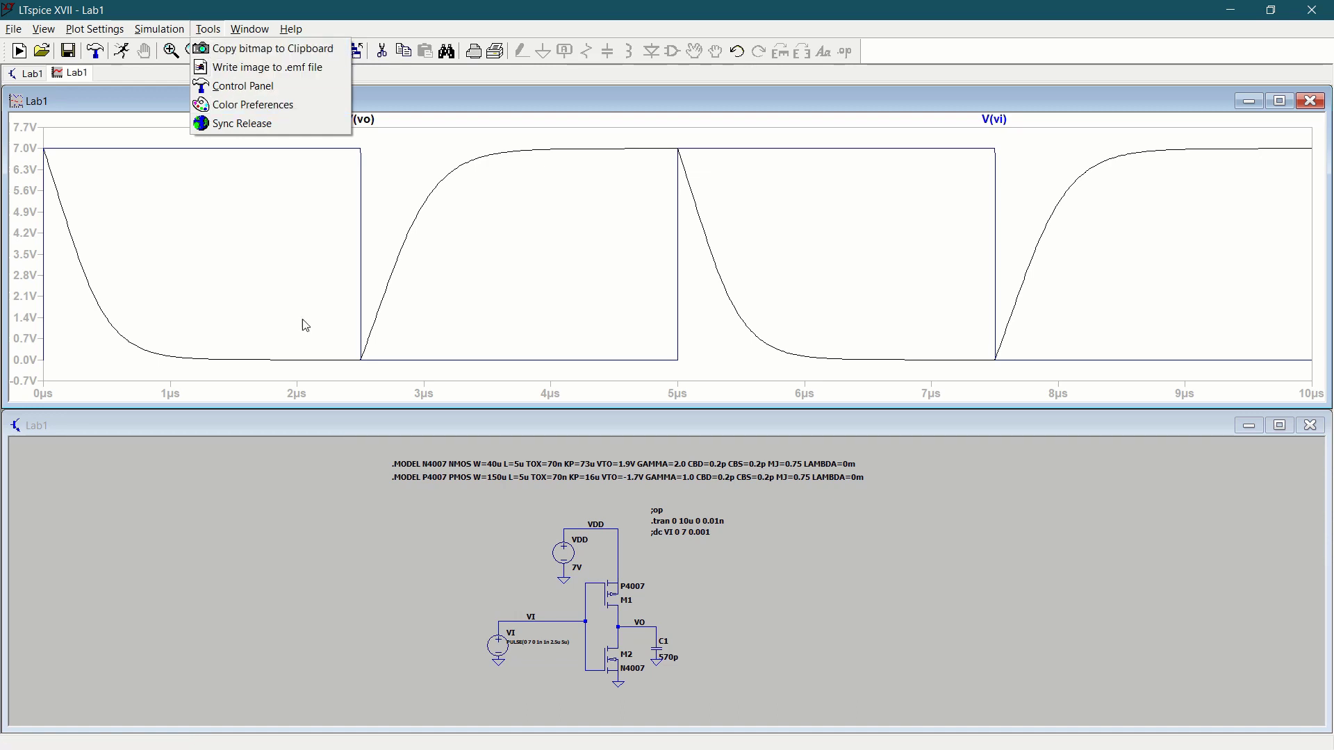
{"action": "left_click", "coordinate": [334, 475]}
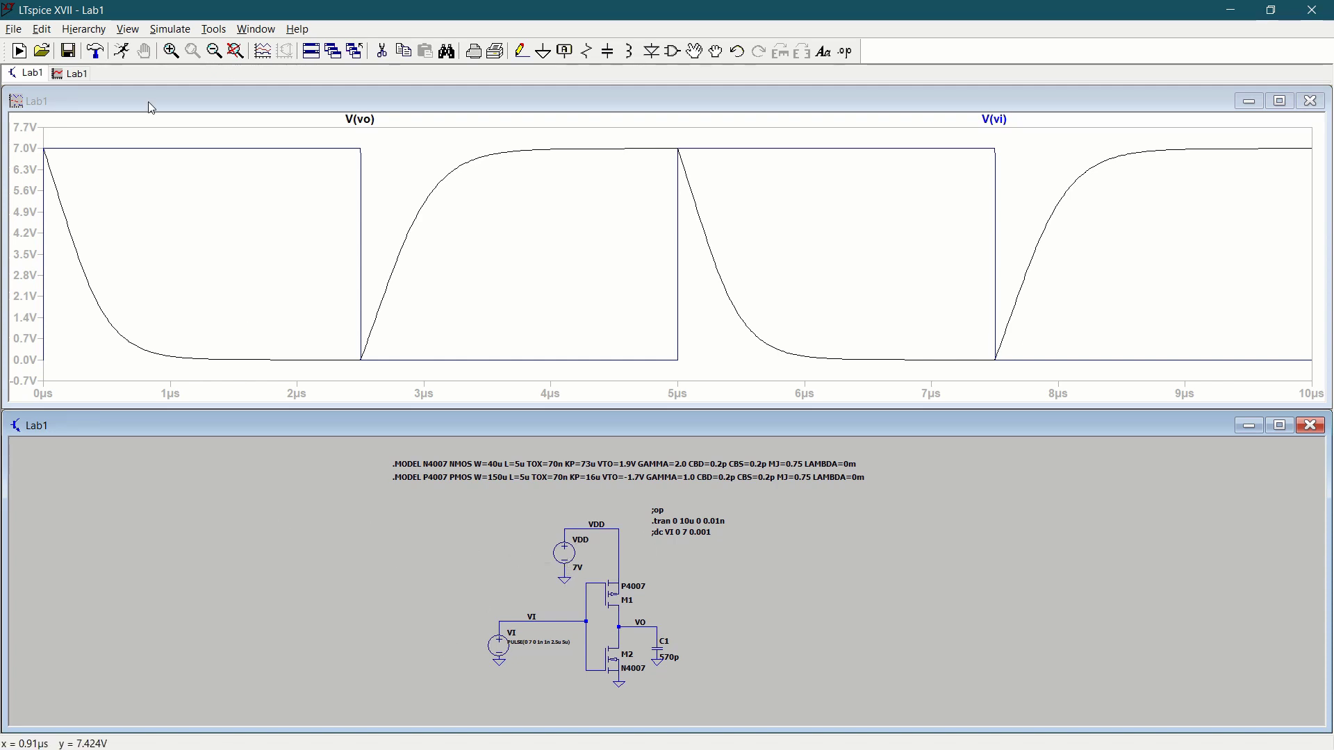
{"action": "left_click", "coordinate": [214, 29]}
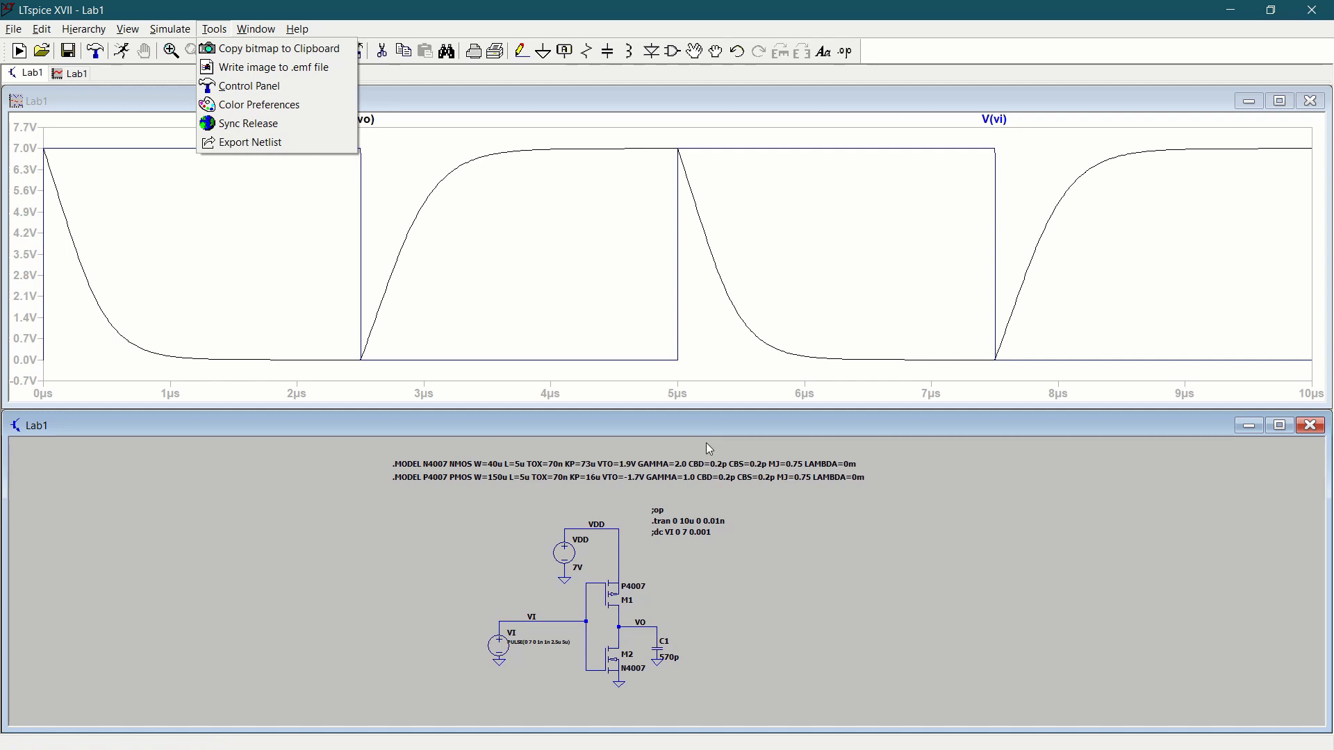
{"action": "left_click", "coordinate": [271, 280]}
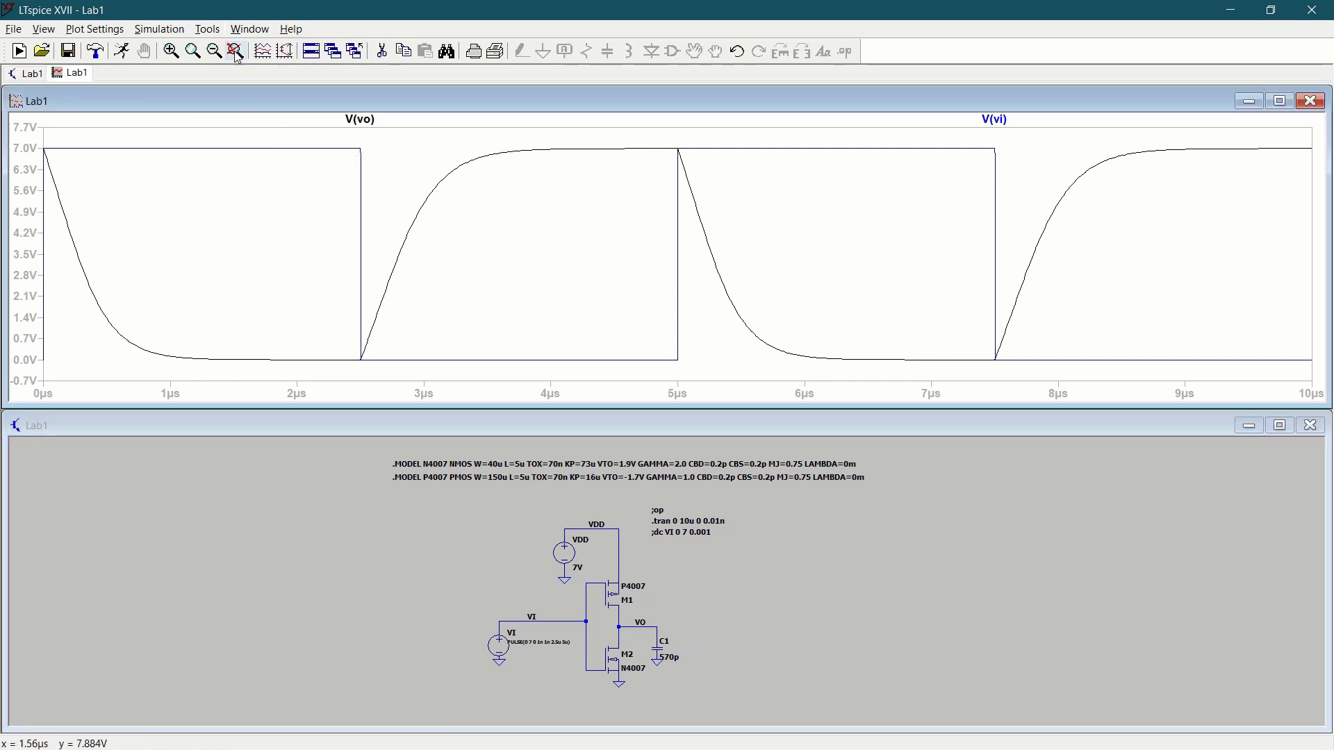
{"action": "left_click", "coordinate": [209, 29]}
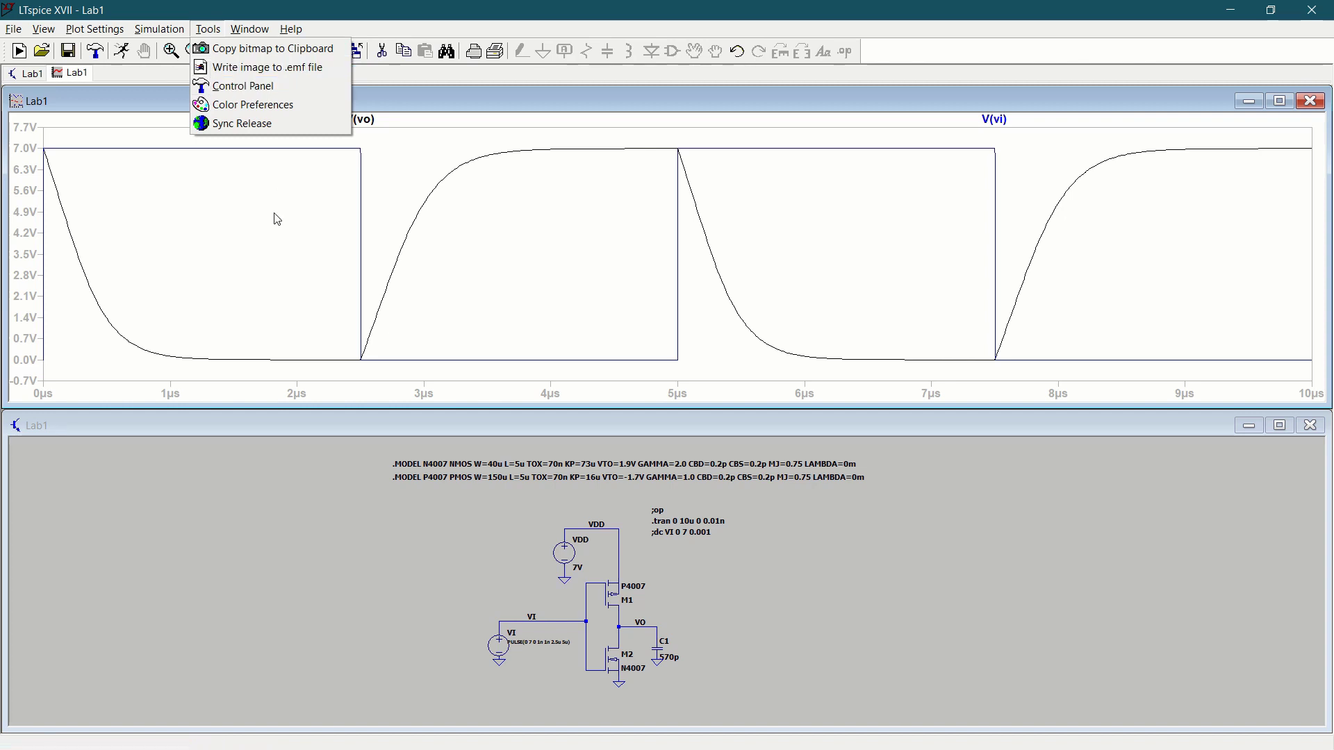
{"action": "left_click", "coordinate": [272, 218]}
Maximize the waveform window and copy the V(vo) and V(vi) plot to the clipboard as a bitmap
{"action": "left_click", "coordinate": [208, 28]}
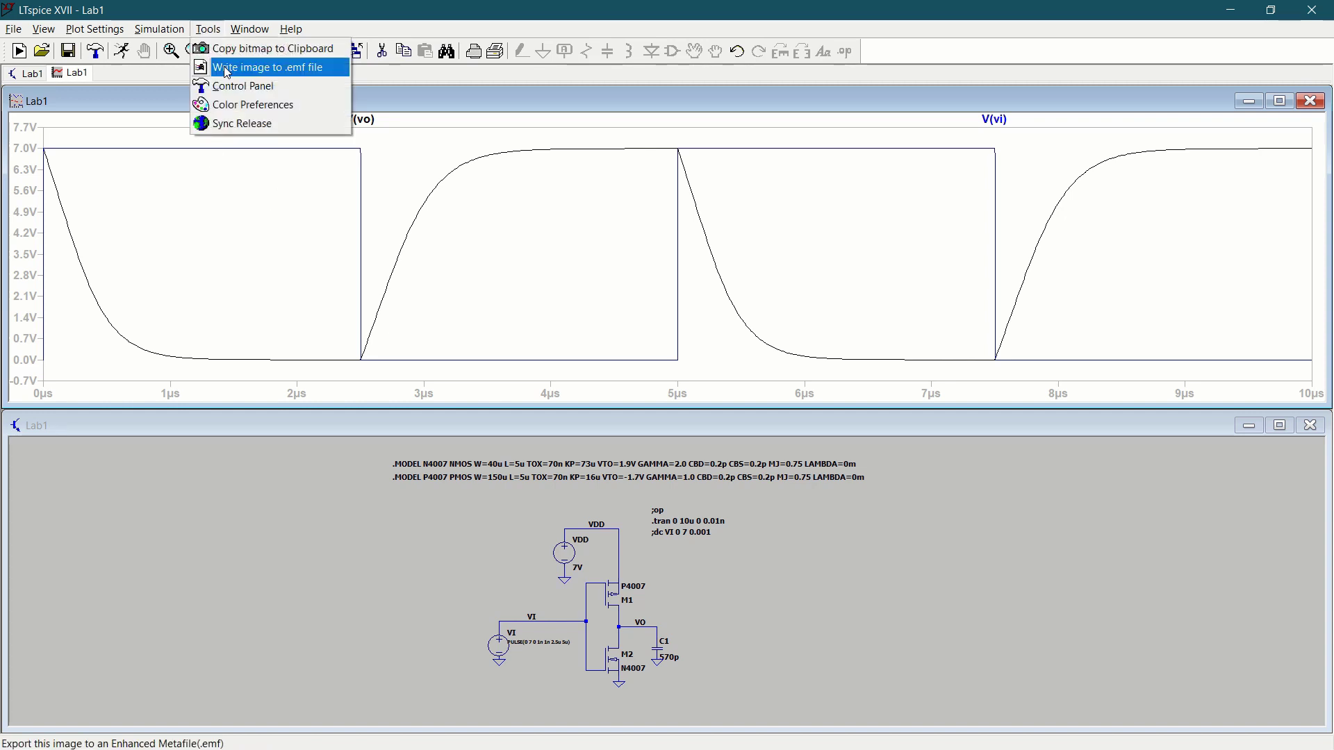
{"action": "left_click", "coordinate": [229, 48]}
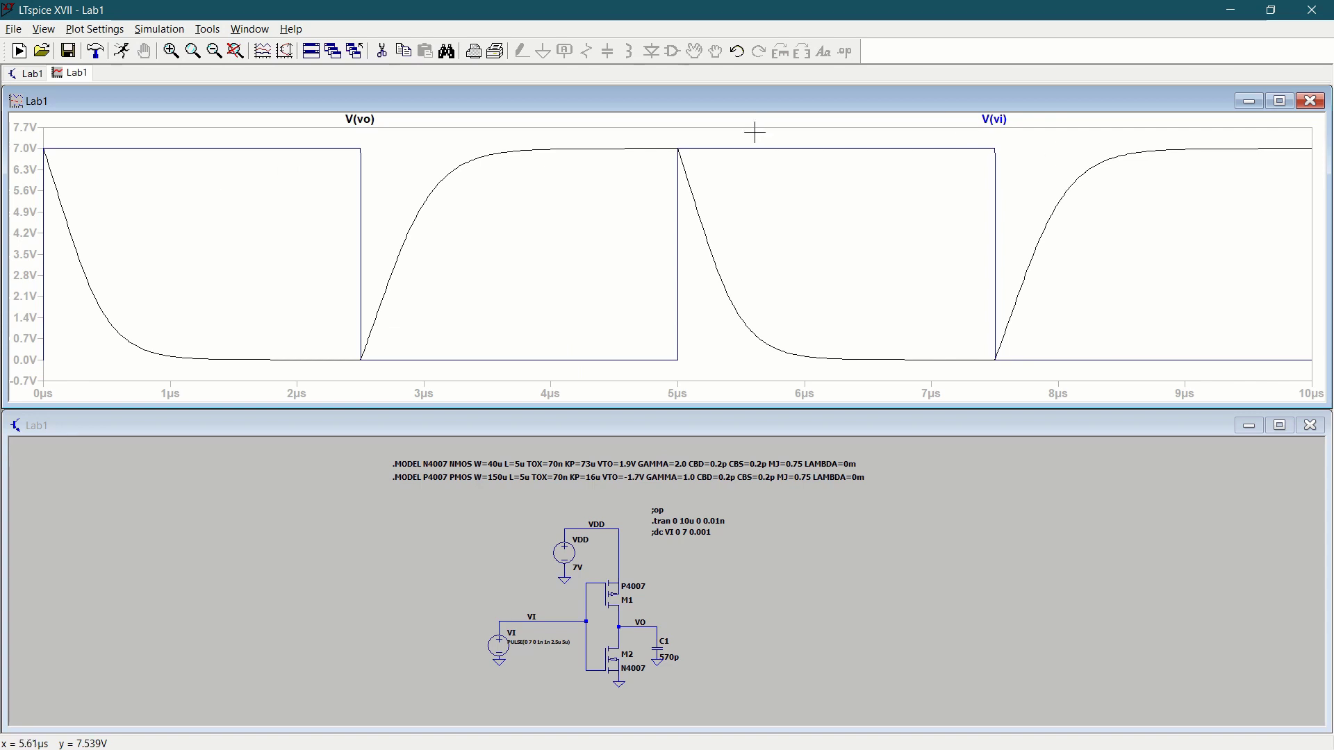
{"action": "left_click", "coordinate": [1279, 102]}
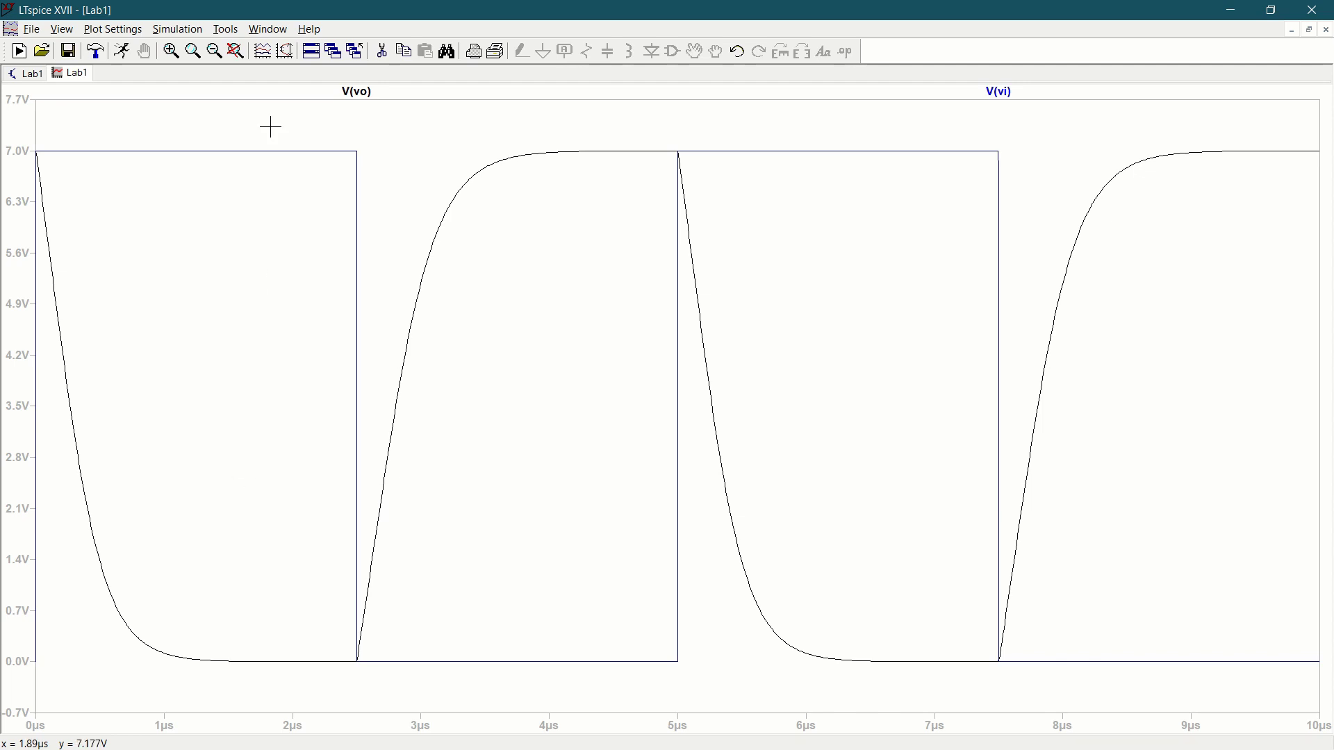
{"action": "left_click", "coordinate": [226, 29]}
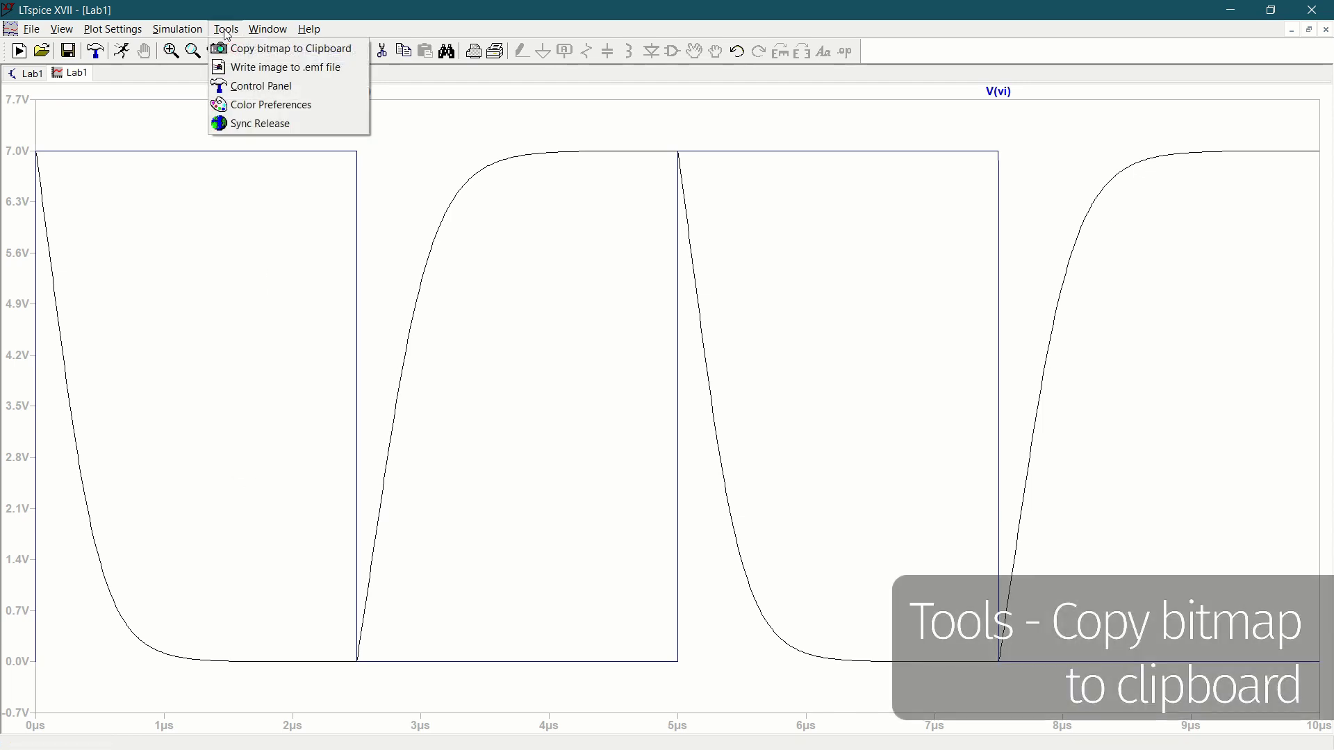
{"action": "left_click", "coordinate": [255, 55]}
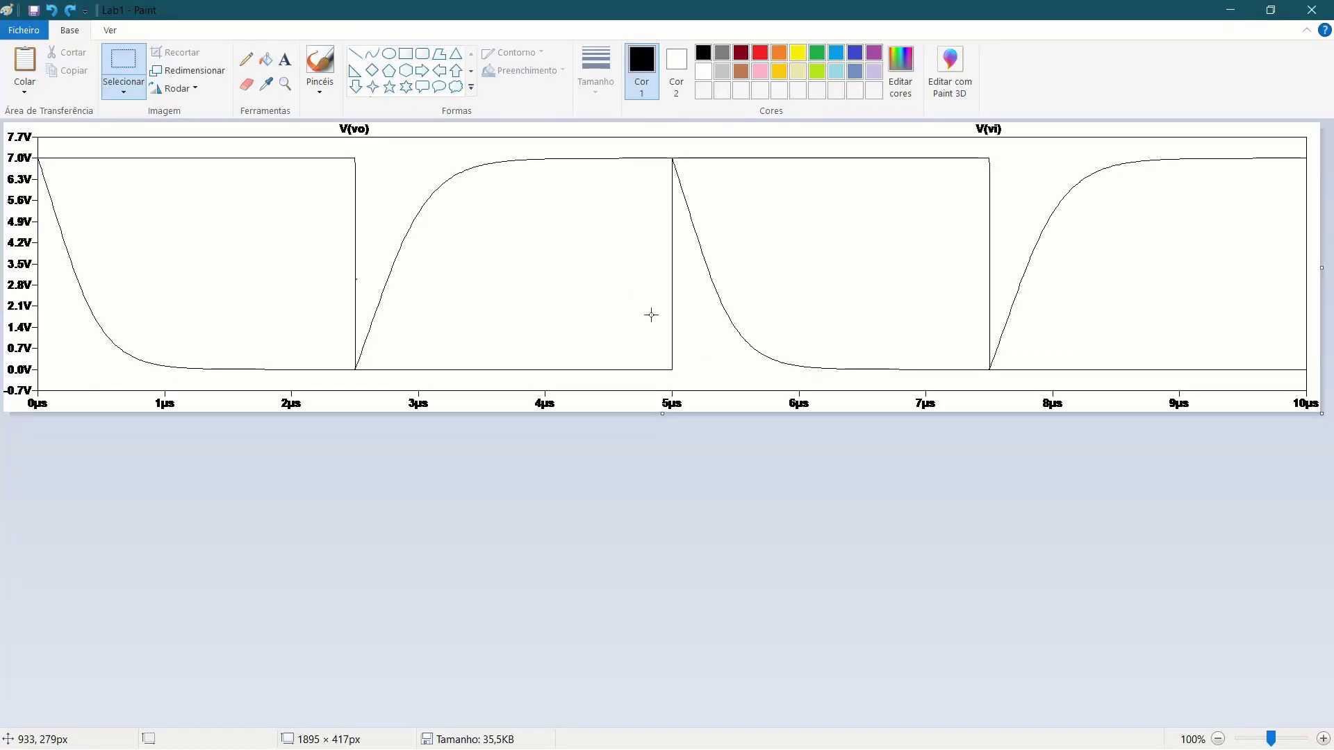
Switch to Paint and paste the copied plot over the Lab1 image, undoing and redoing the paste to compare both versions
{"action": "key", "text": "ctrl+v"}
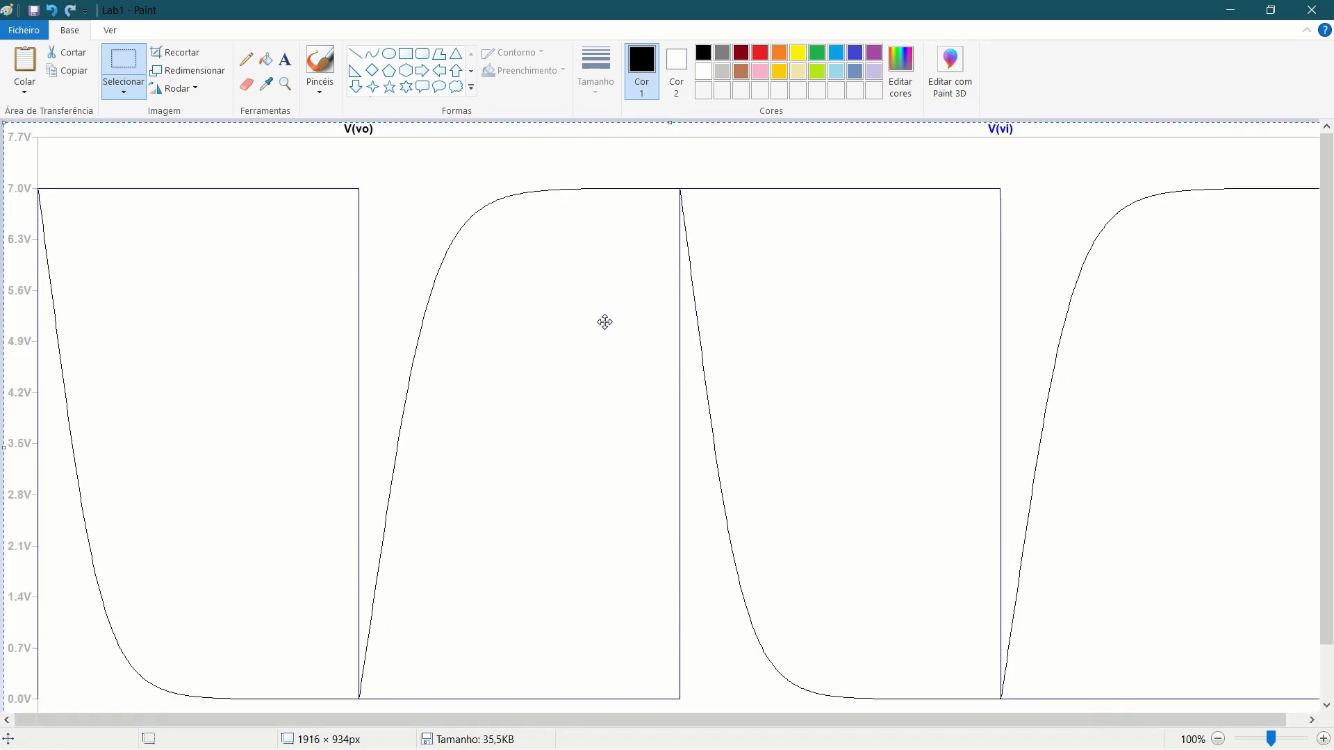
{"action": "key", "text": "ctrl+z"}
{"action": "key", "text": "ctrl+y"}
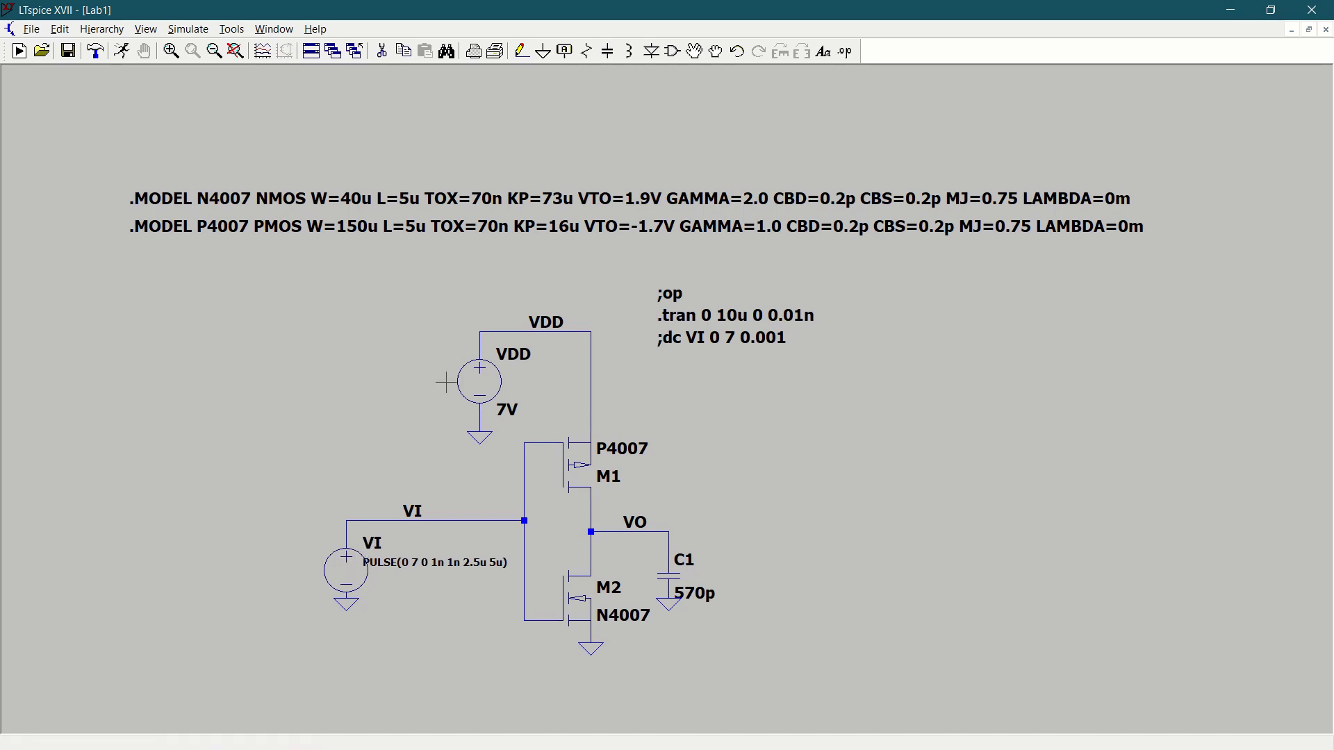
Review the VI source's pulse timing in LTspice, and place the SPICE directive .param freq=200k beside the inverter circuit
{"action": "right_click", "coordinate": [352, 577]}
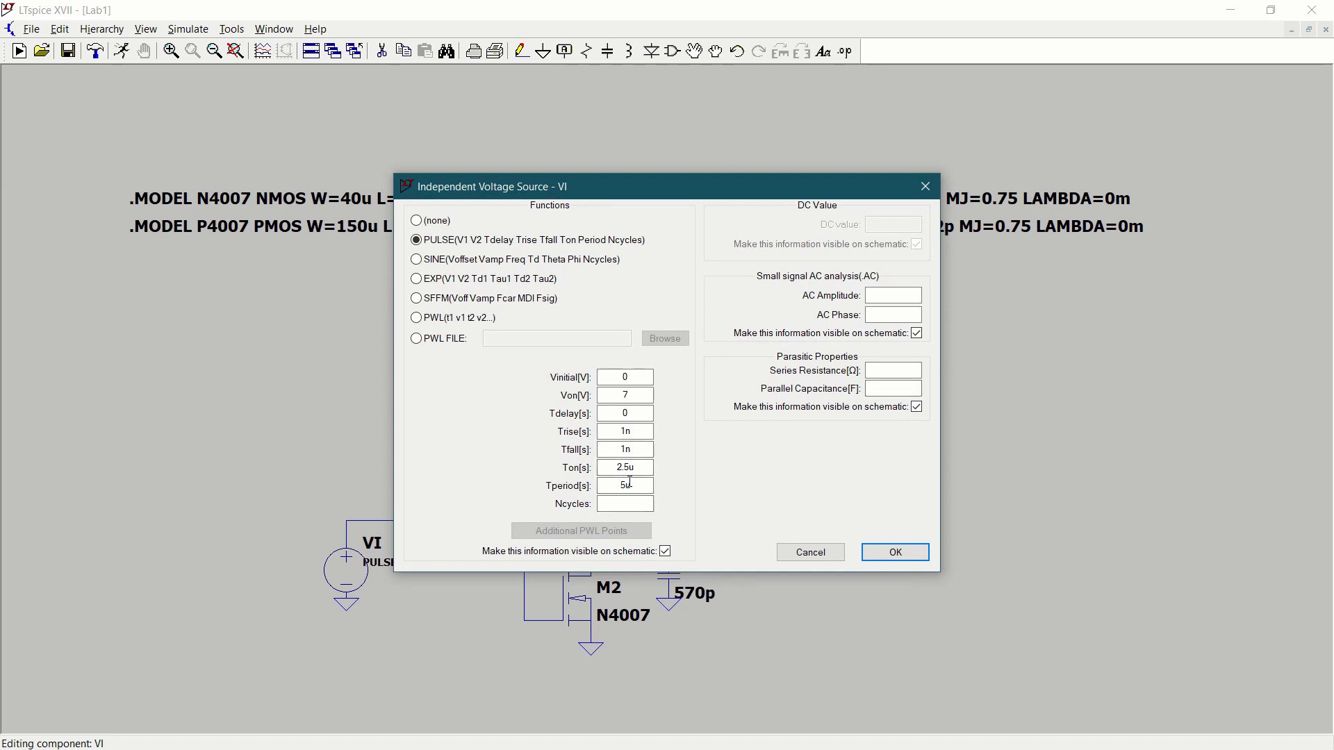
{"action": "left_click", "coordinate": [826, 562]}
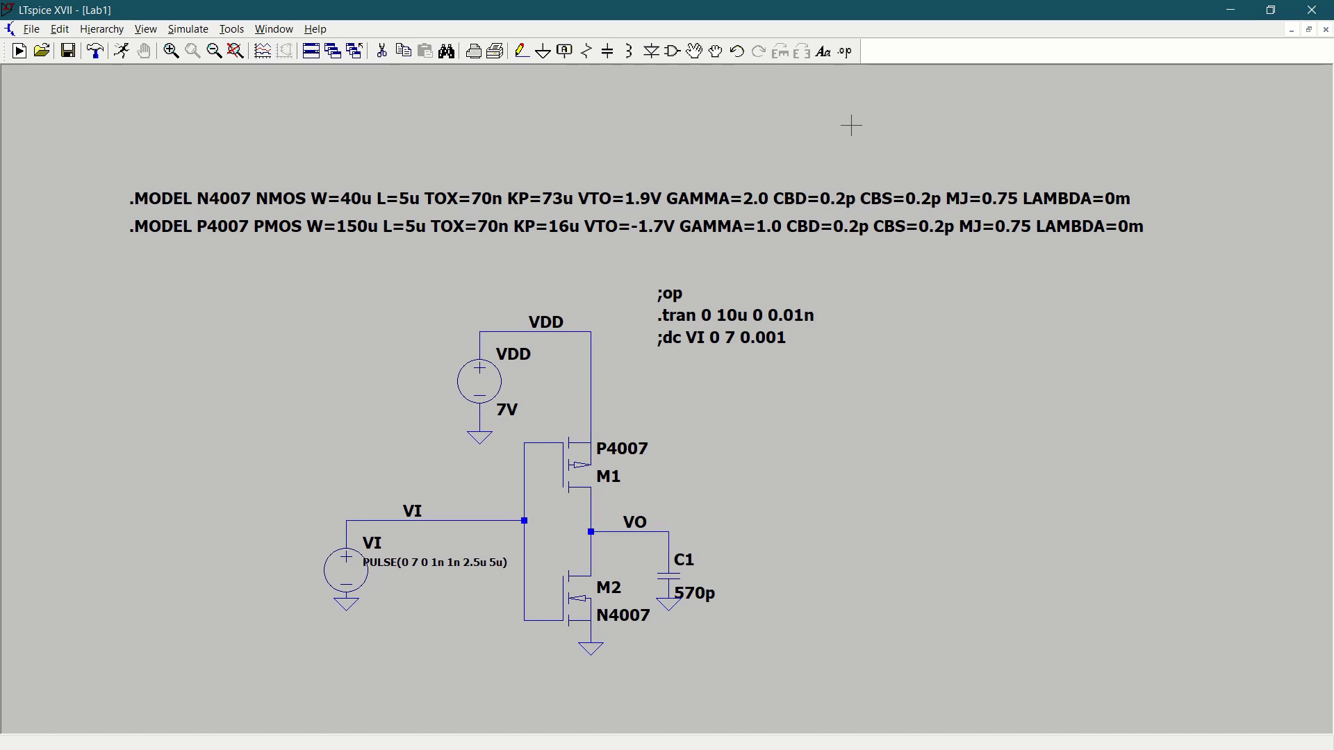
{"action": "left_click", "coordinate": [847, 55]}
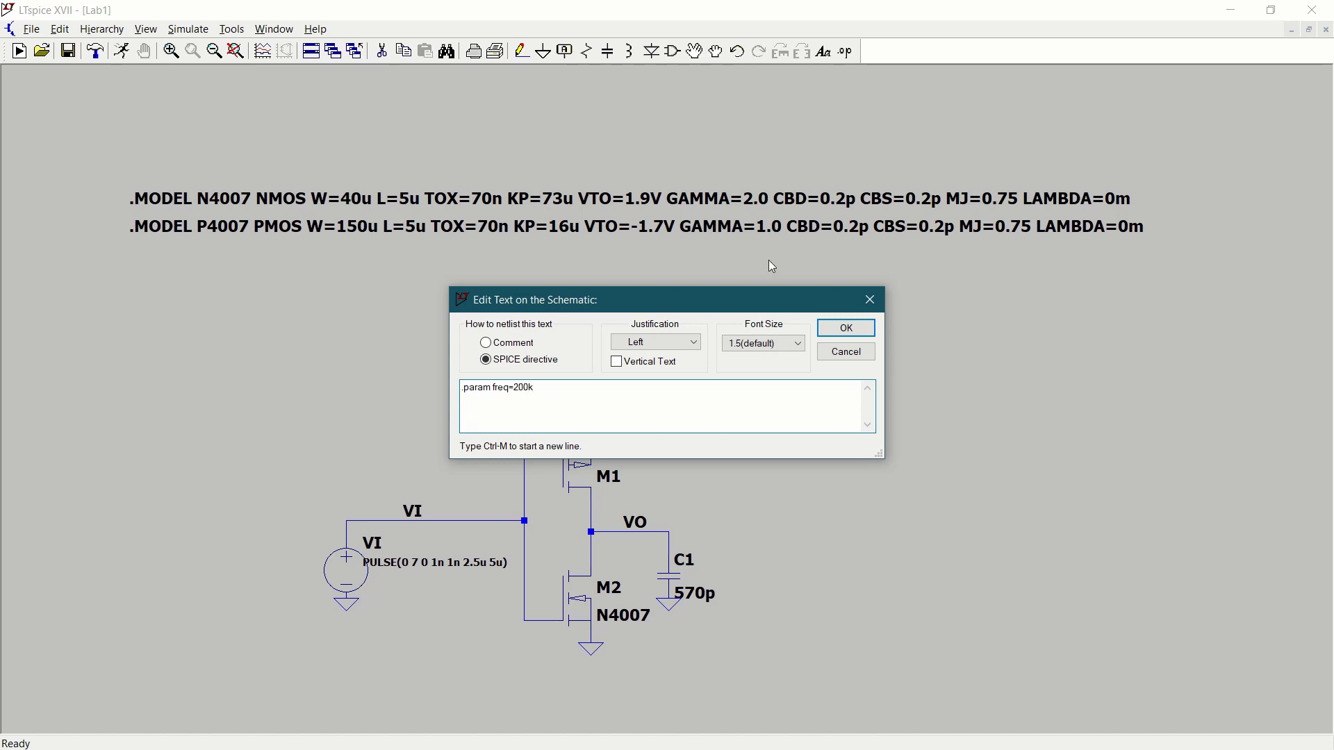
{"action": "left_click", "coordinate": [846, 328]}
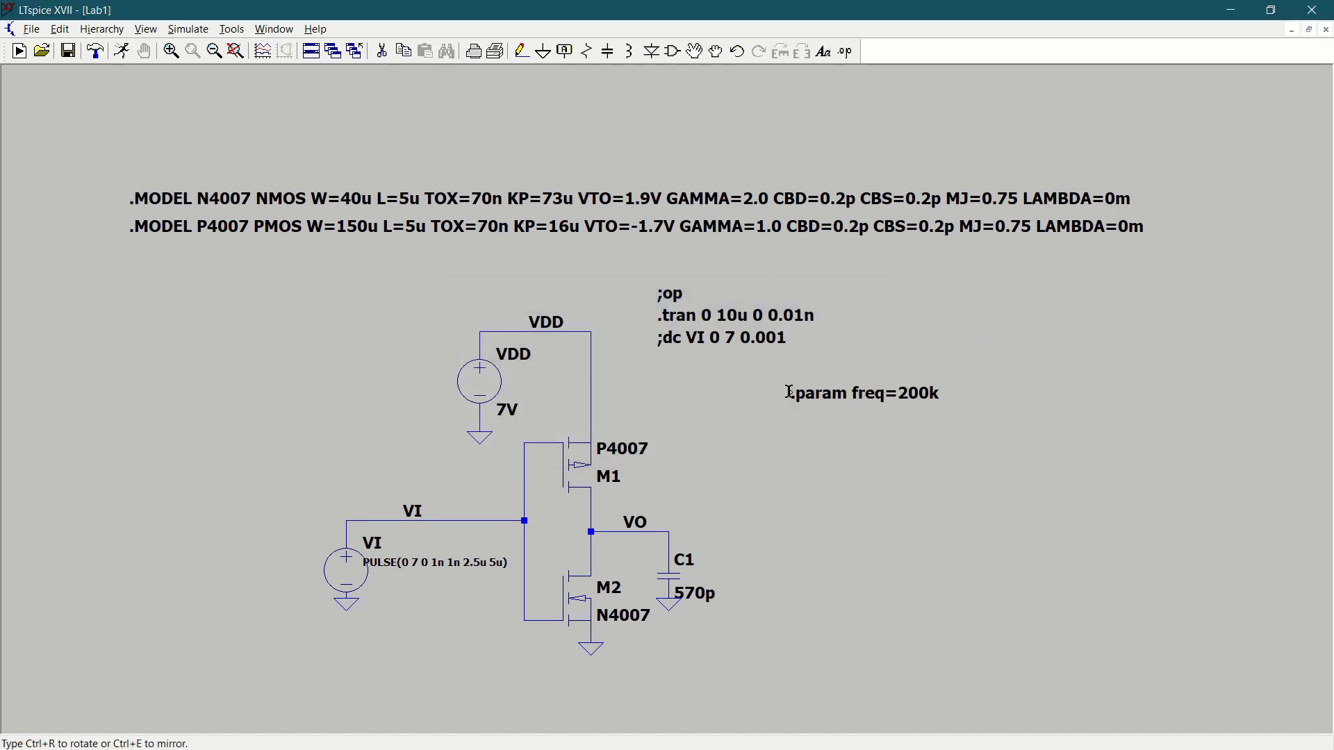
{"action": "left_click", "coordinate": [786, 379]}
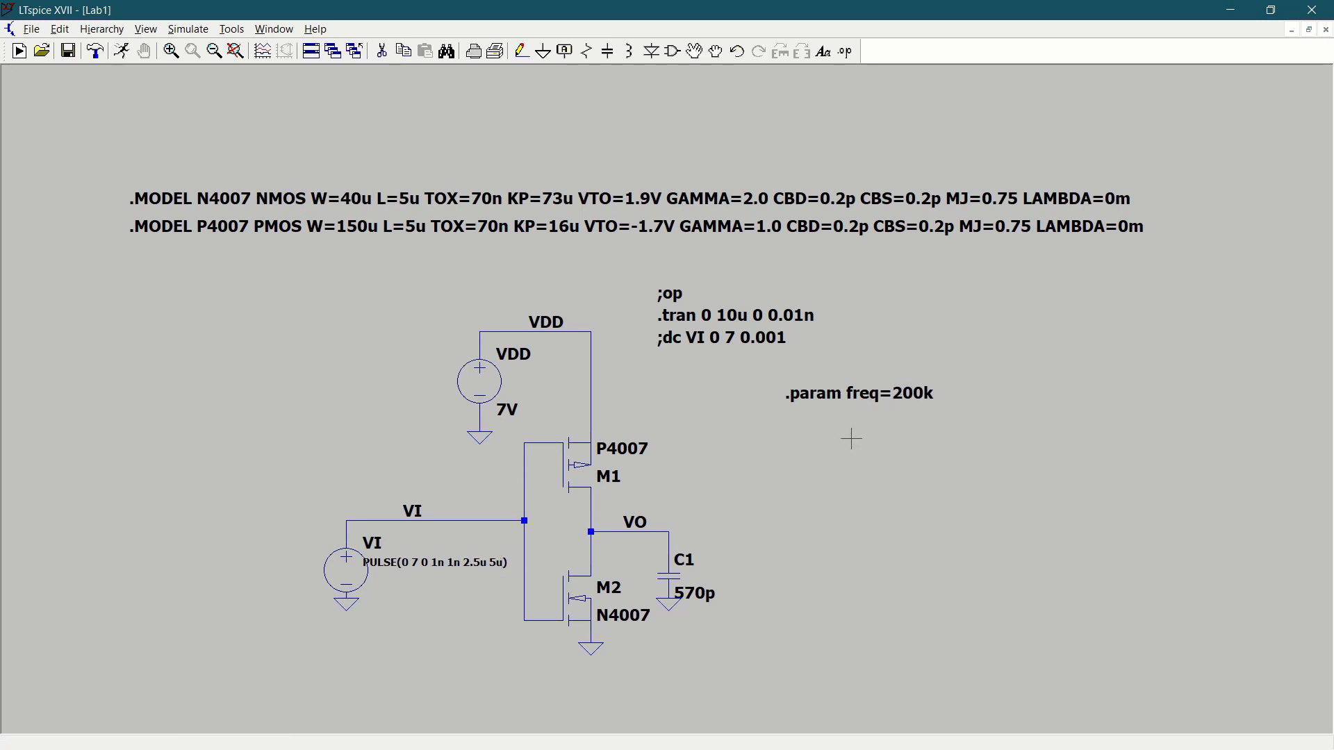
Place the SPICE directive .param periodo=1/freq just below the frequency parameter
{"action": "left_click", "coordinate": [845, 51]}
{"action": "type", "text": ".param periodo=1"}
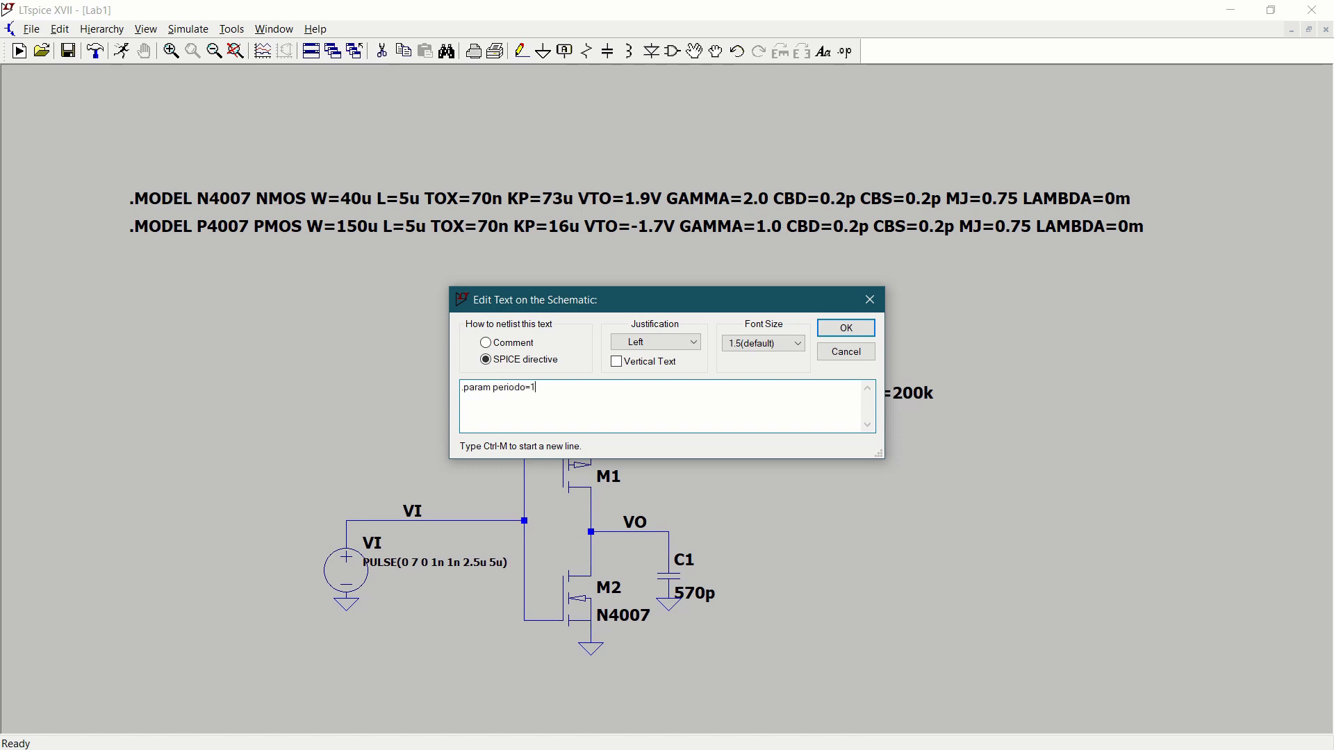
{"action": "type", "text": "/freq"}
{"action": "key", "text": "Return"}
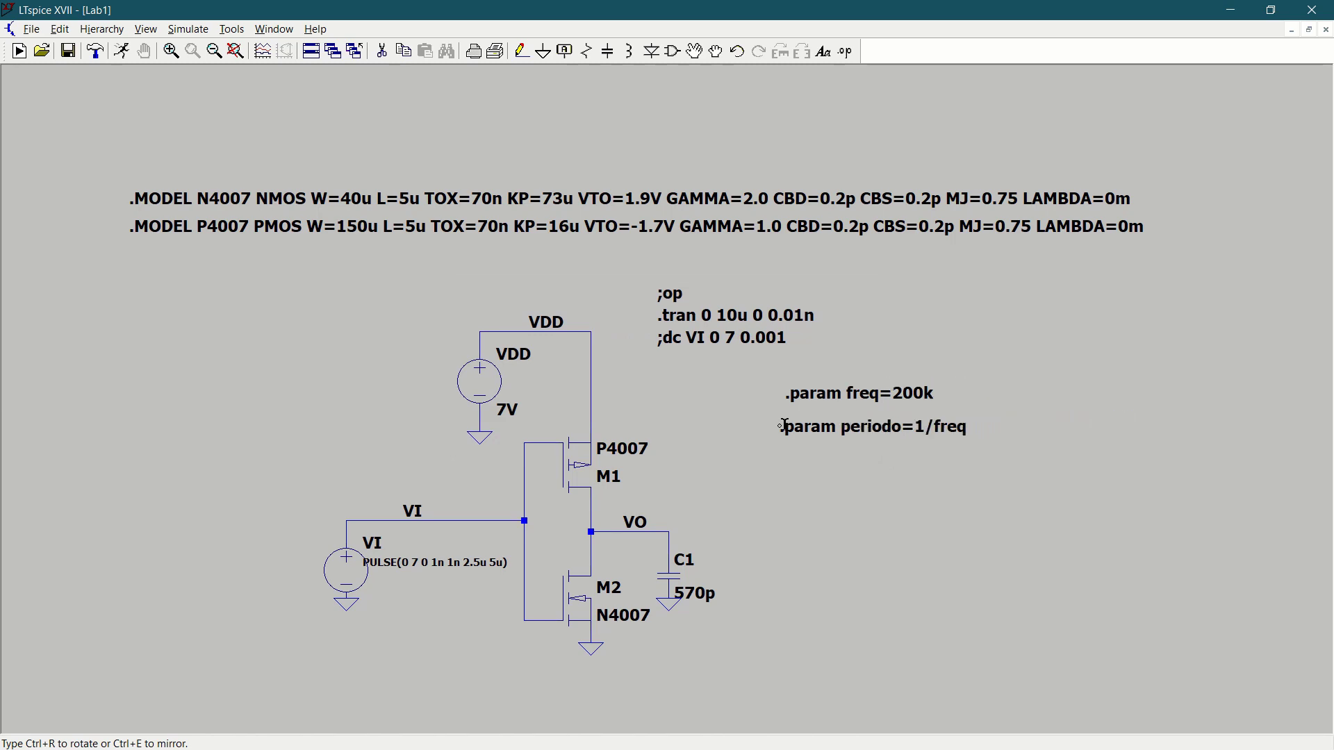
{"action": "left_click", "coordinate": [790, 416]}
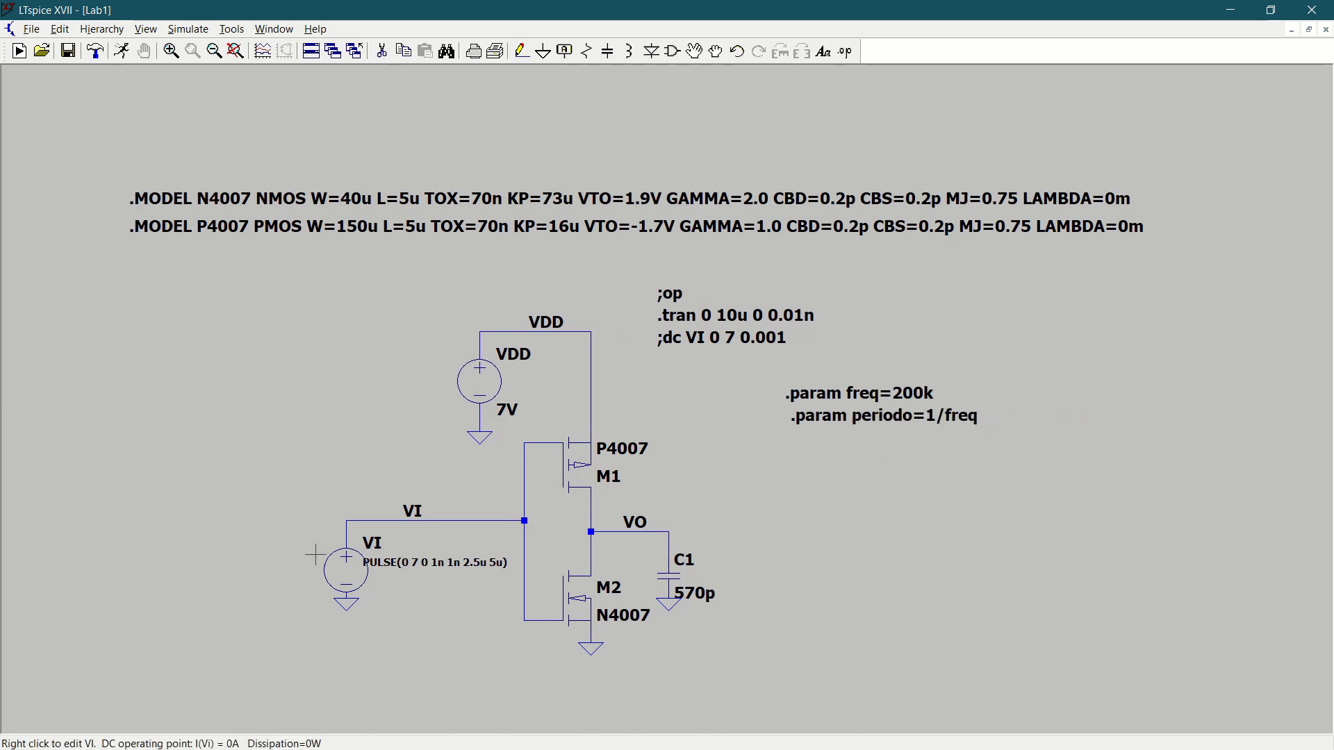
Set the pulse period of the VI source to {periodo}
{"action": "right_click", "coordinate": [347, 569]}
{"action": "left_click_drag", "start_coordinate": [636, 486], "coordinate": [572, 486]}
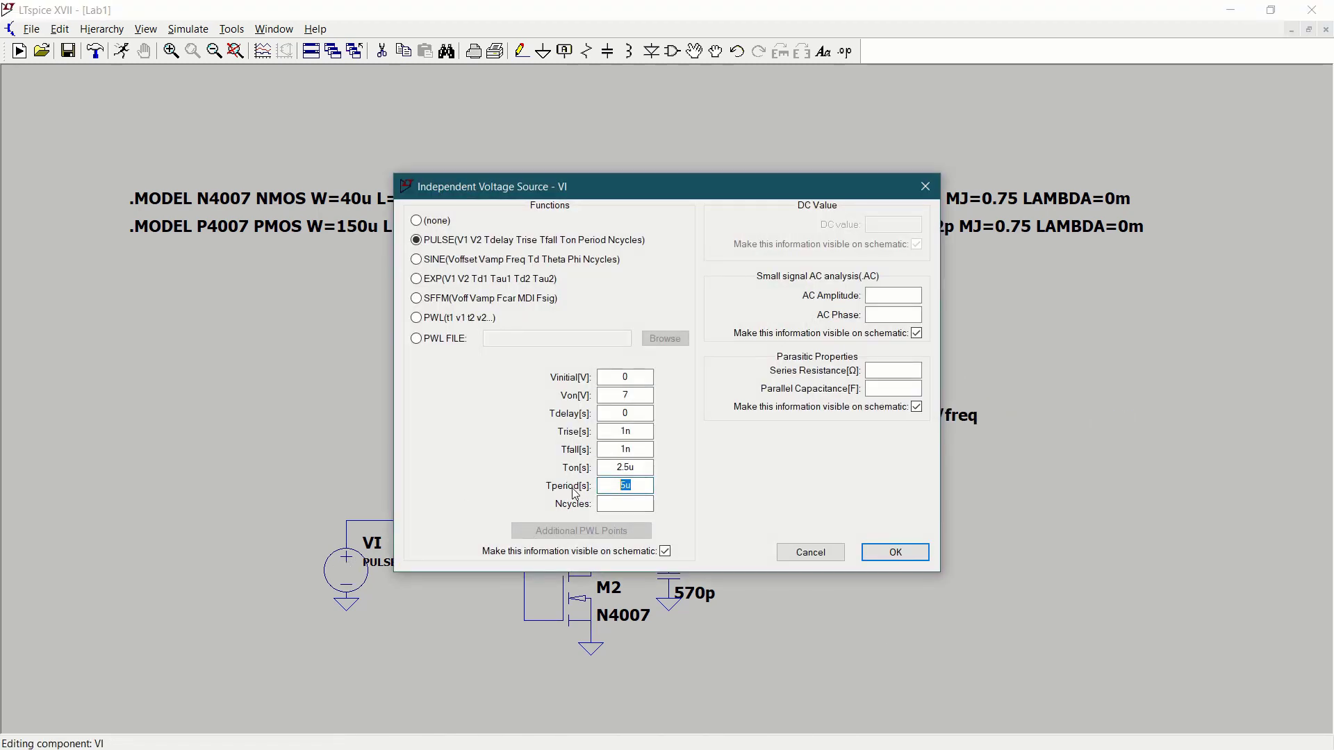
{"action": "type", "text": "{periodo}"}
{"action": "key", "text": "Return"}
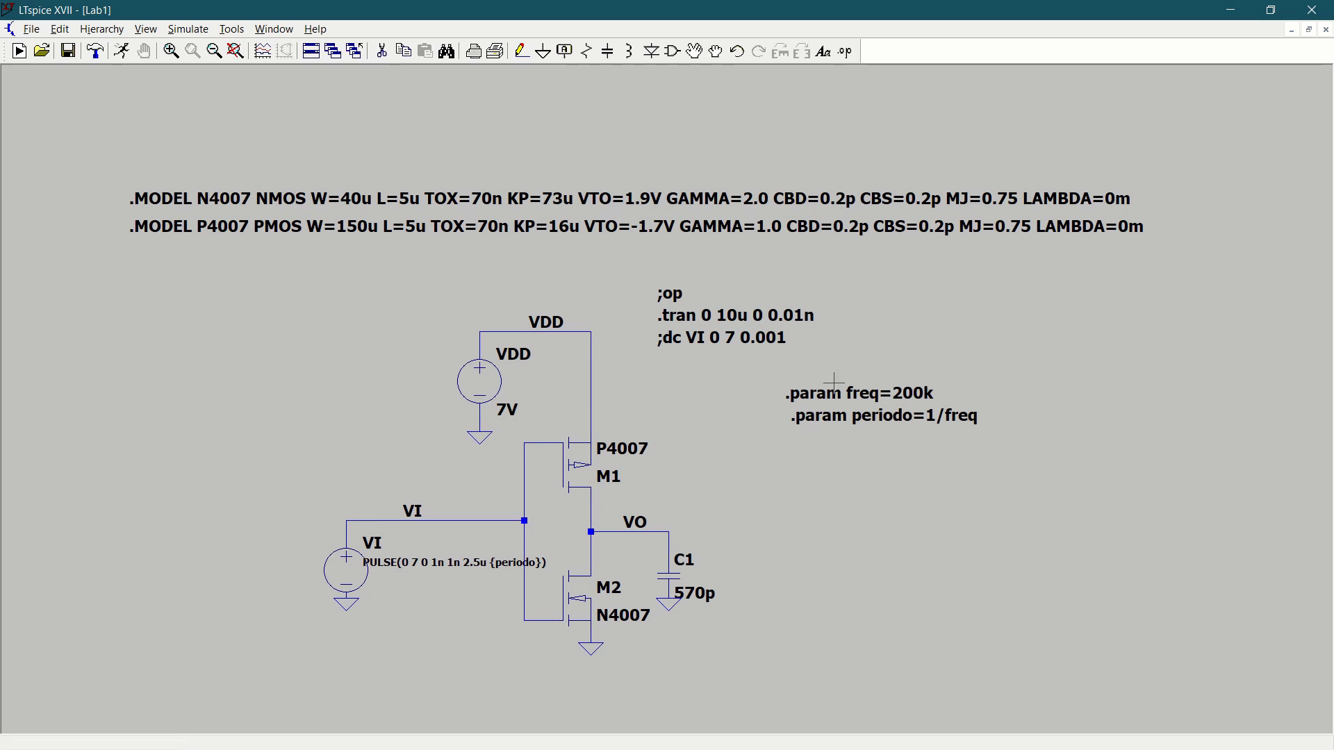
Review the frequency parameter directive's definition and leave its editor without changing anything
{"action": "right_click", "coordinate": [811, 390]}
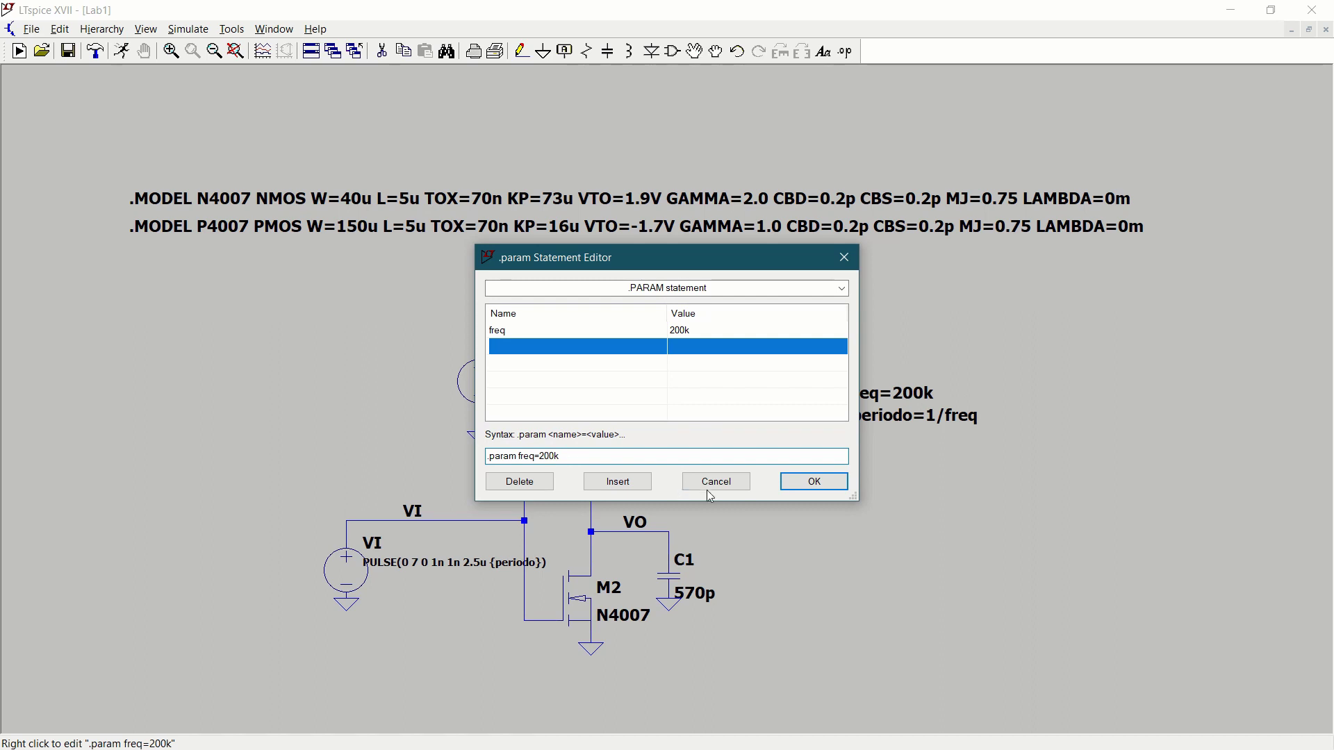
{"action": "left_click", "coordinate": [710, 485]}
{"action": "left_click", "coordinate": [872, 295]}
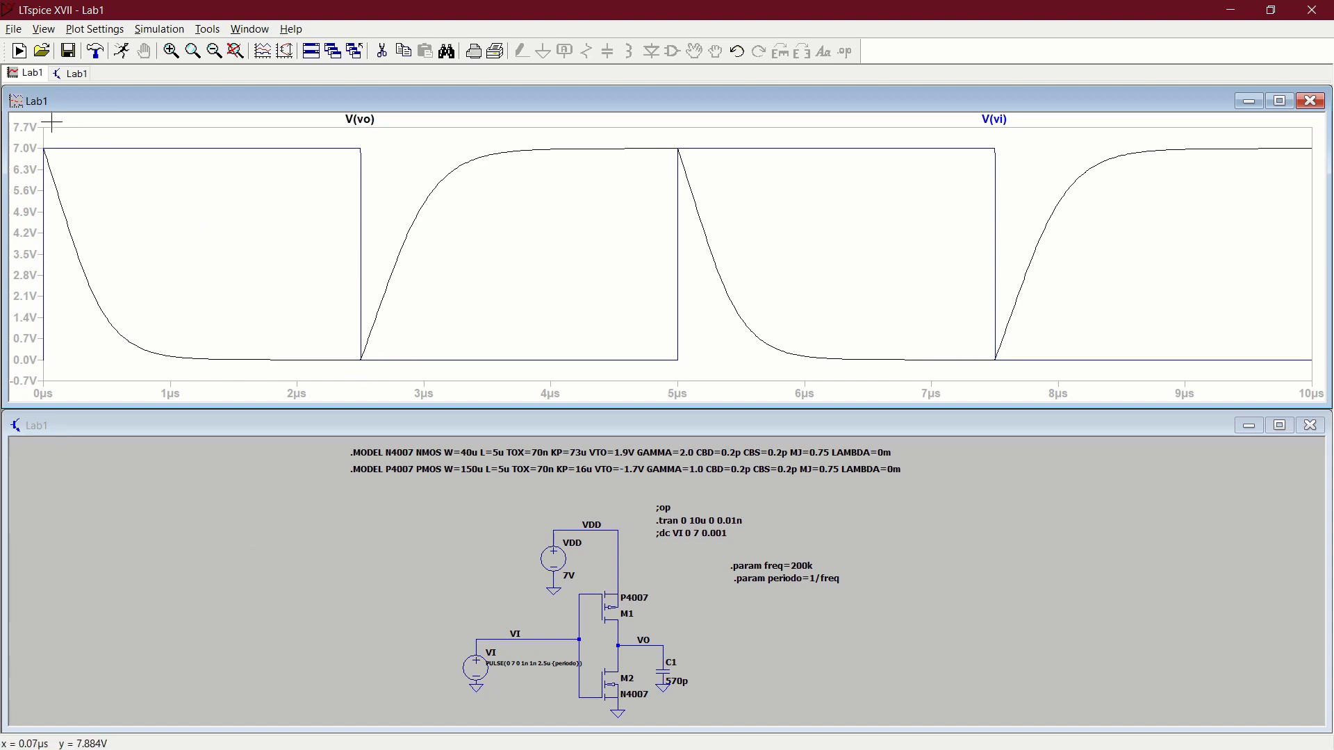
Review the text export settings for the V(vi) and V(vo) waveforms and leave without exporting
{"action": "left_click", "coordinate": [9, 30]}
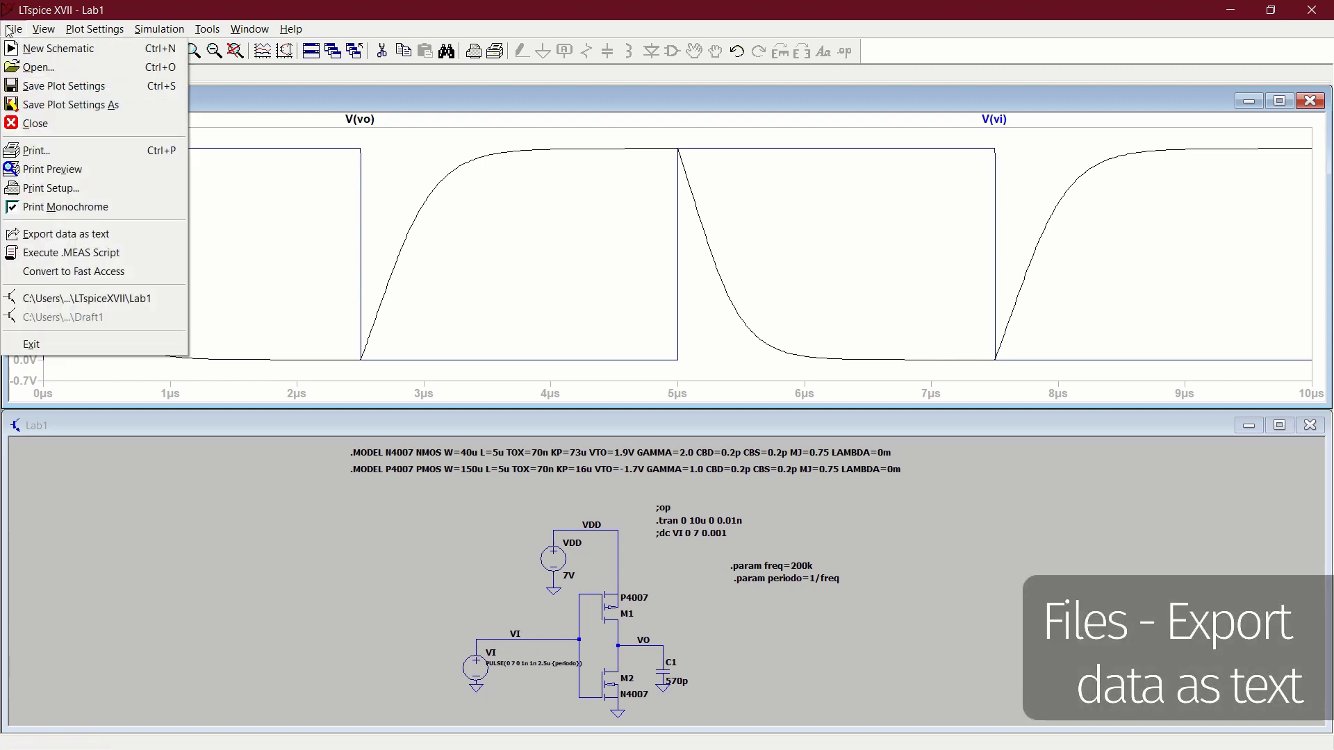
{"action": "left_click", "coordinate": [69, 235]}
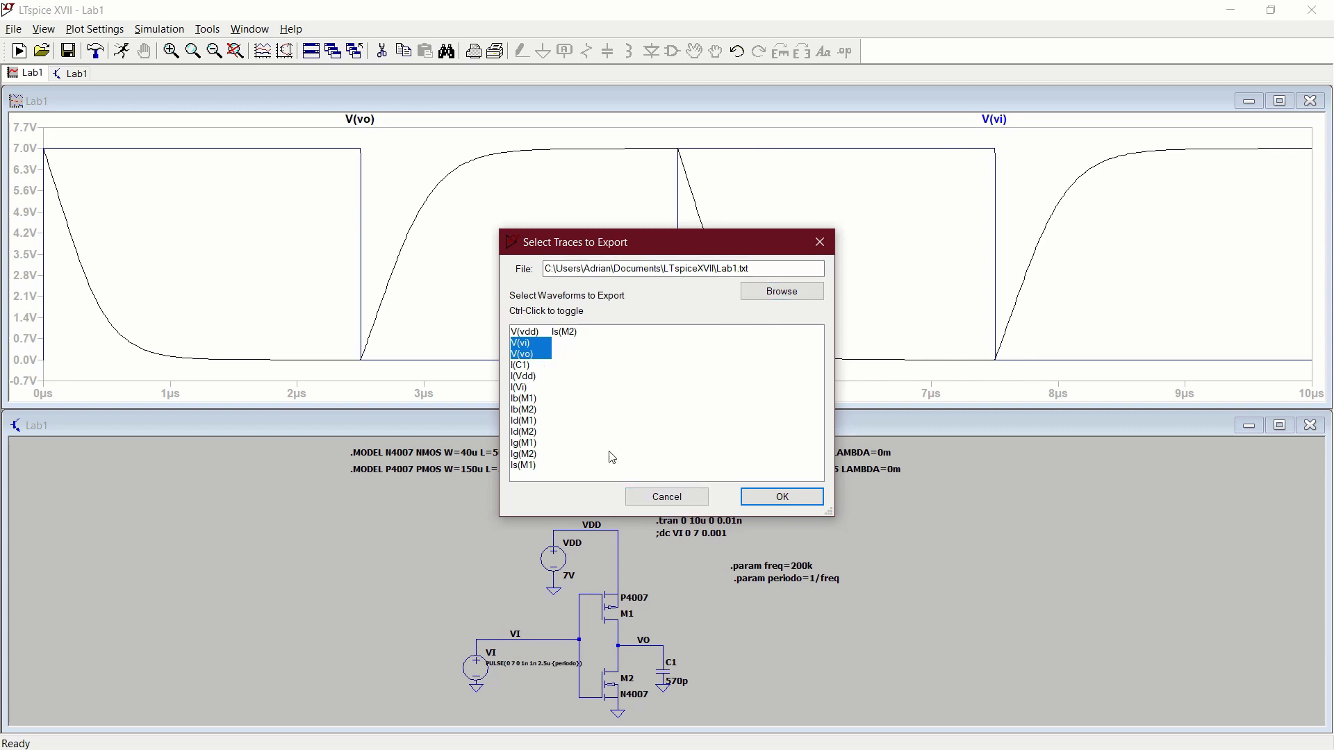
{"action": "left_click", "coordinate": [665, 497]}
Switch to the exported Lab1 text file in Notepad and copy all of its time, V(vi) and V(vo) data
{"action": "key", "text": "alt+Tab"}
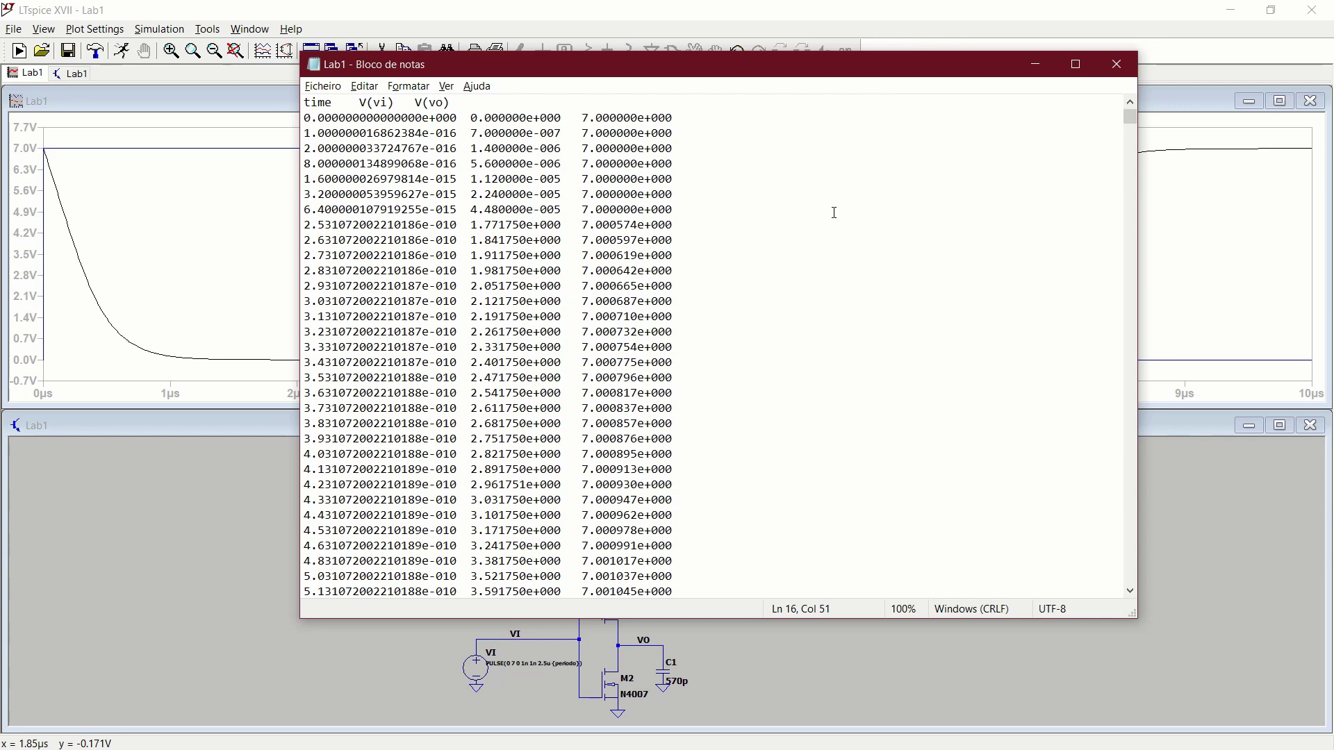
{"action": "key", "text": "ctrl+a"}
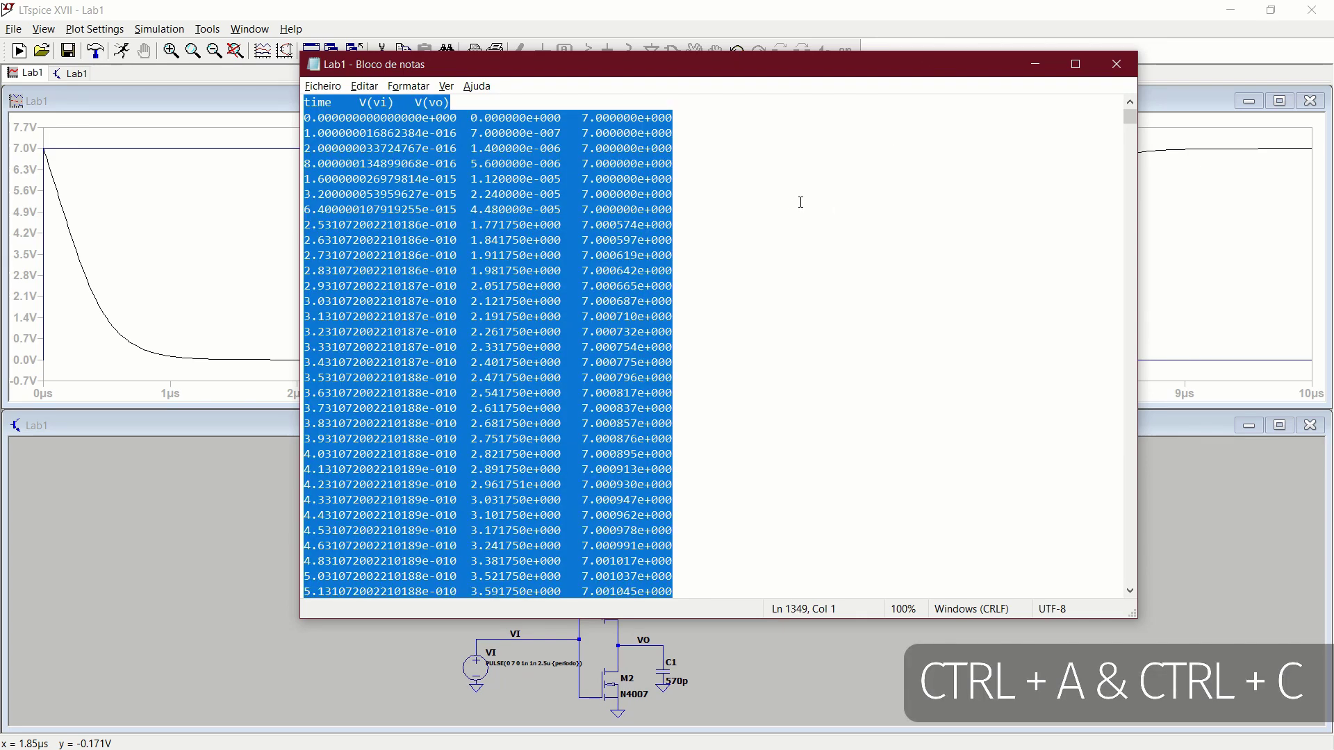
{"action": "left_click", "coordinate": [806, 204]}
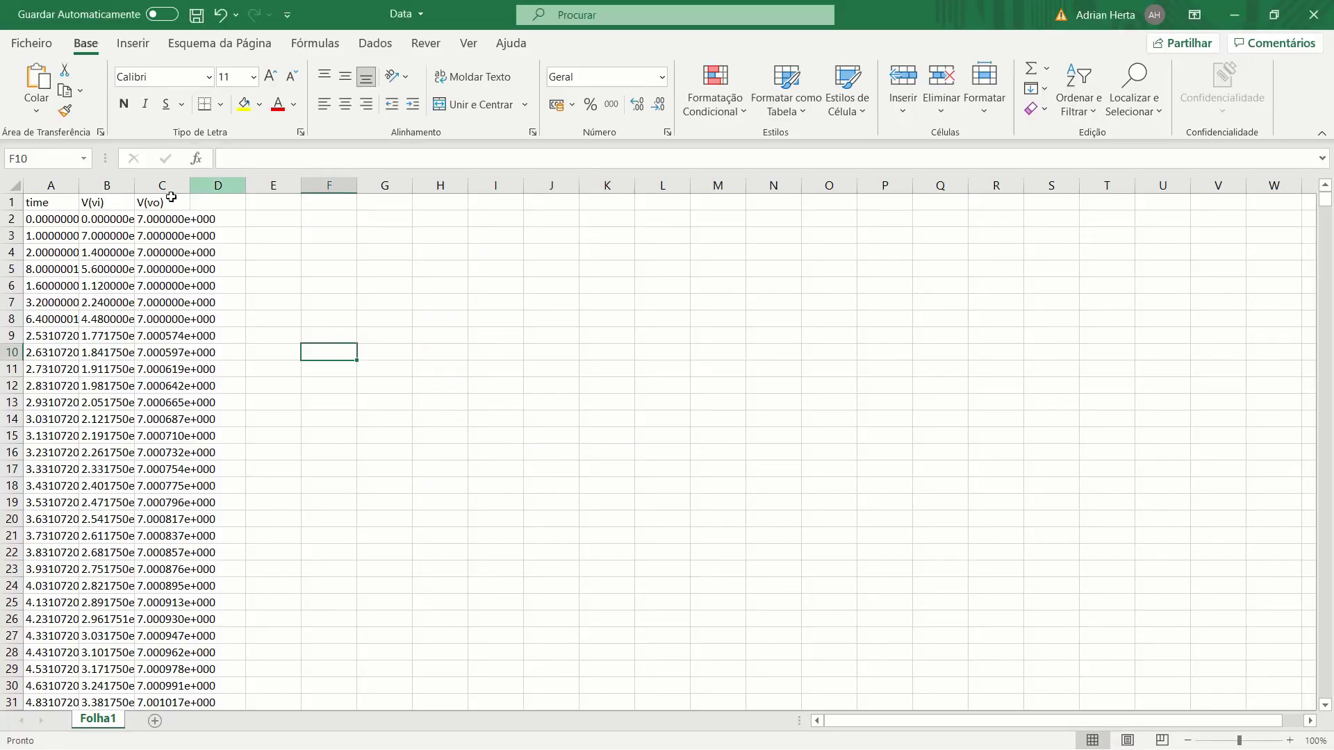
In the Excel workbook Data, undo the existing paste and paste the copied waveform data starting at cell A1
{"action": "double_click", "coordinate": [42, 201]}
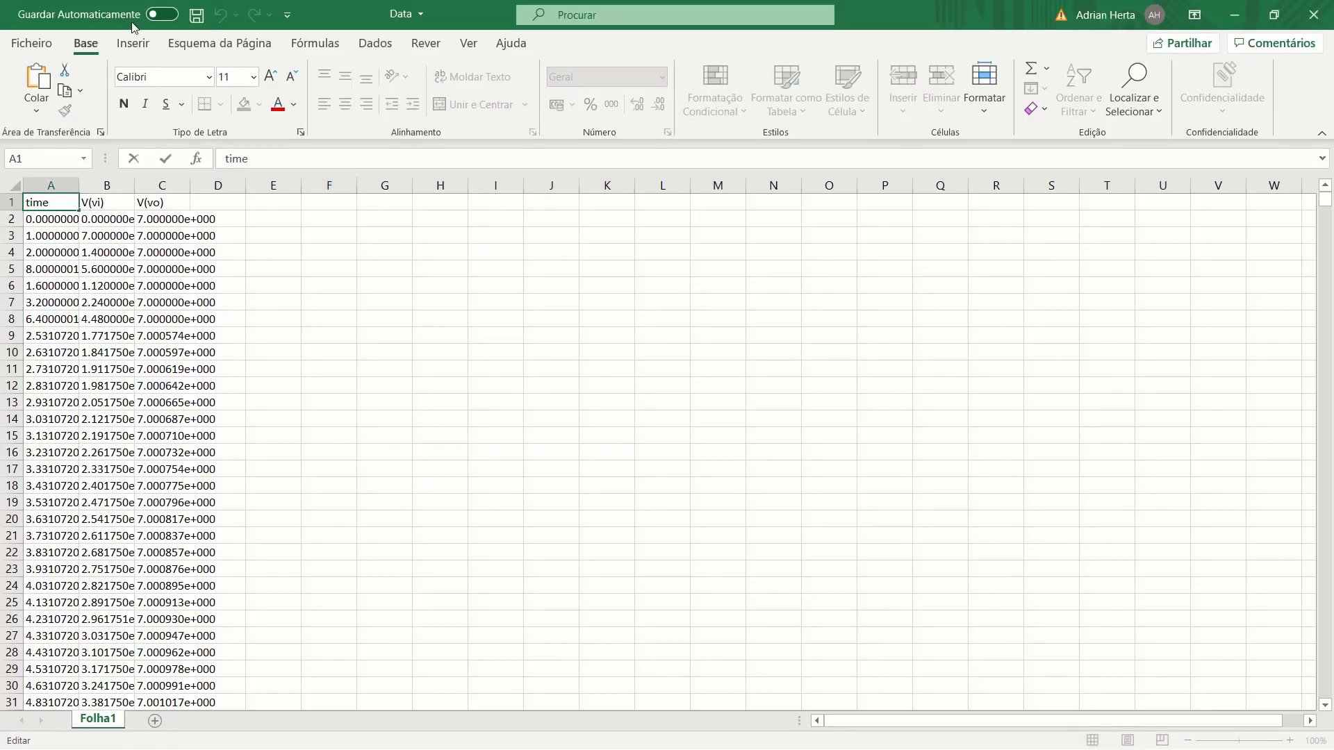
{"action": "key", "text": "ctrl+z"}
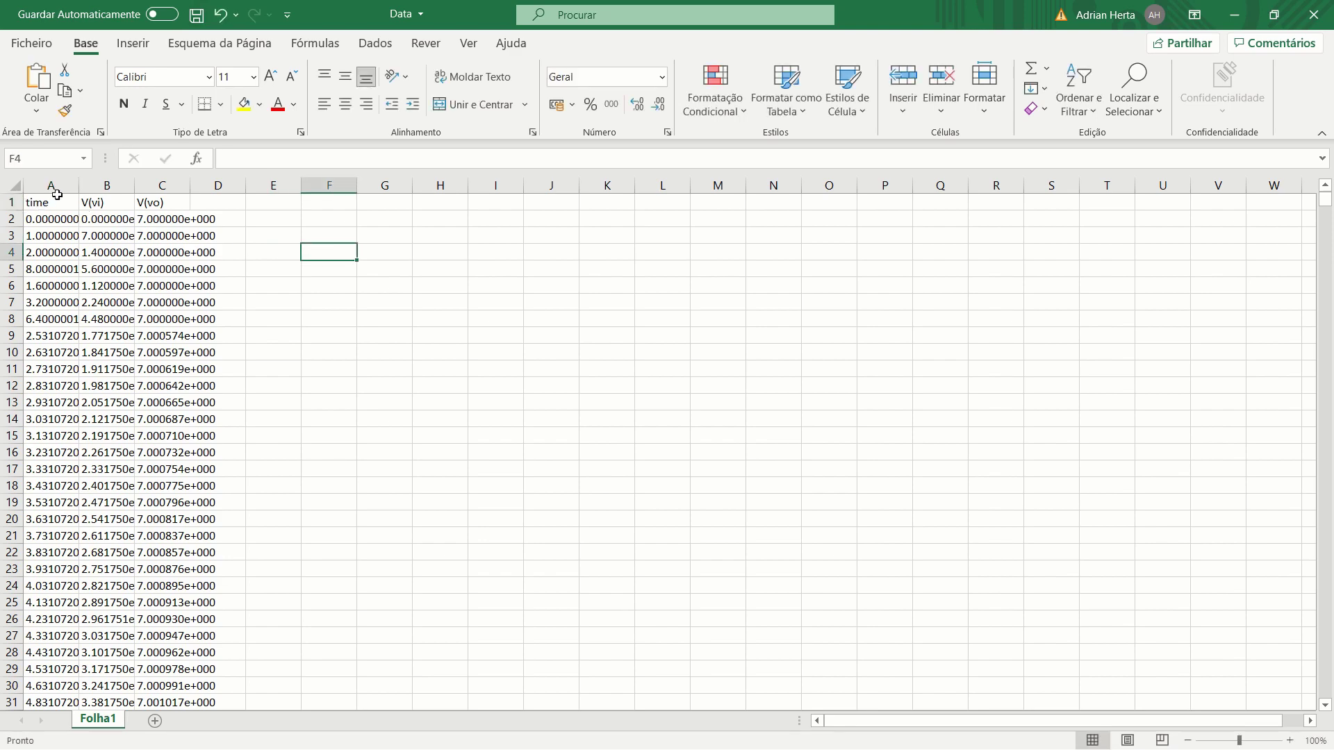
{"action": "left_click", "coordinate": [223, 15]}
{"action": "left_click", "coordinate": [223, 15]}
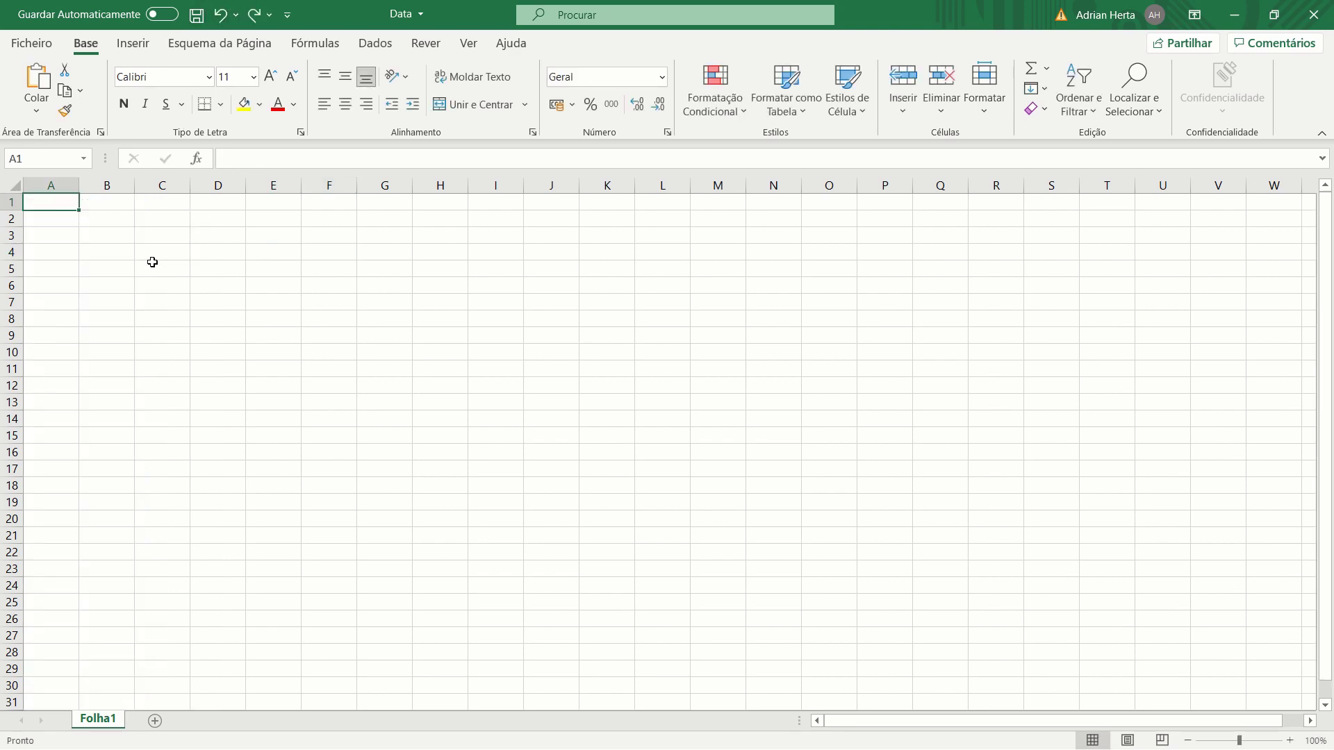
{"action": "key", "text": "ctrl+v"}
{"action": "left_click", "coordinate": [452, 329]}
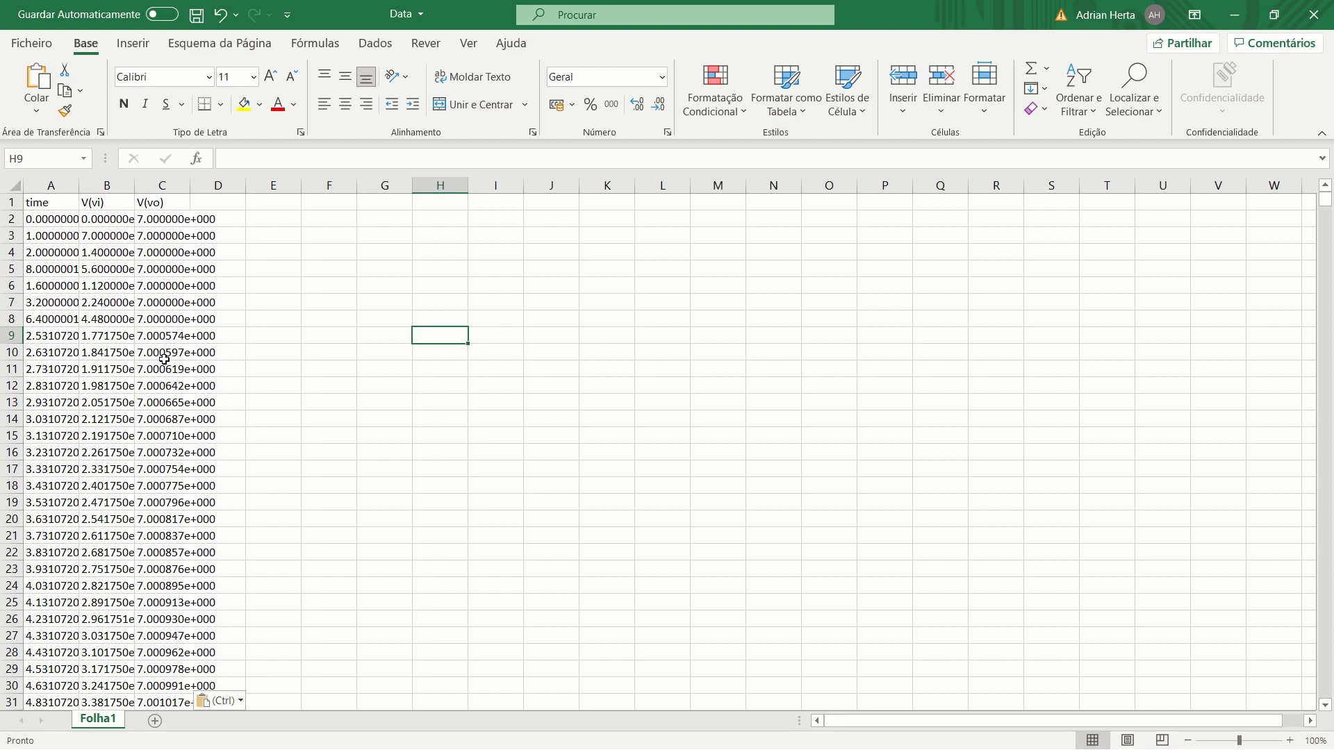
Switch back to LTspice, run the .op simulation of the inverter, examine the listed node voltages and device currents, and close the results
{"action": "key", "text": "alt+Tab"}
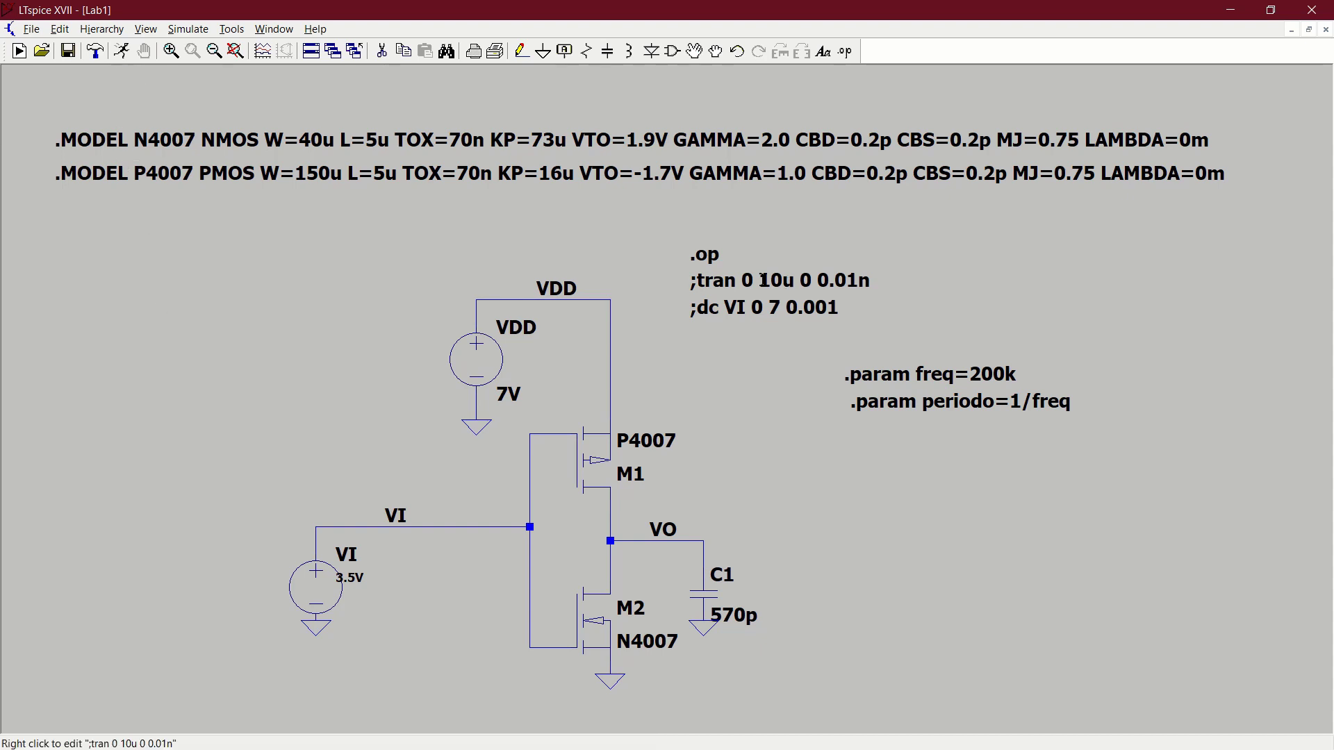
{"action": "left_click", "coordinate": [94, 52]}
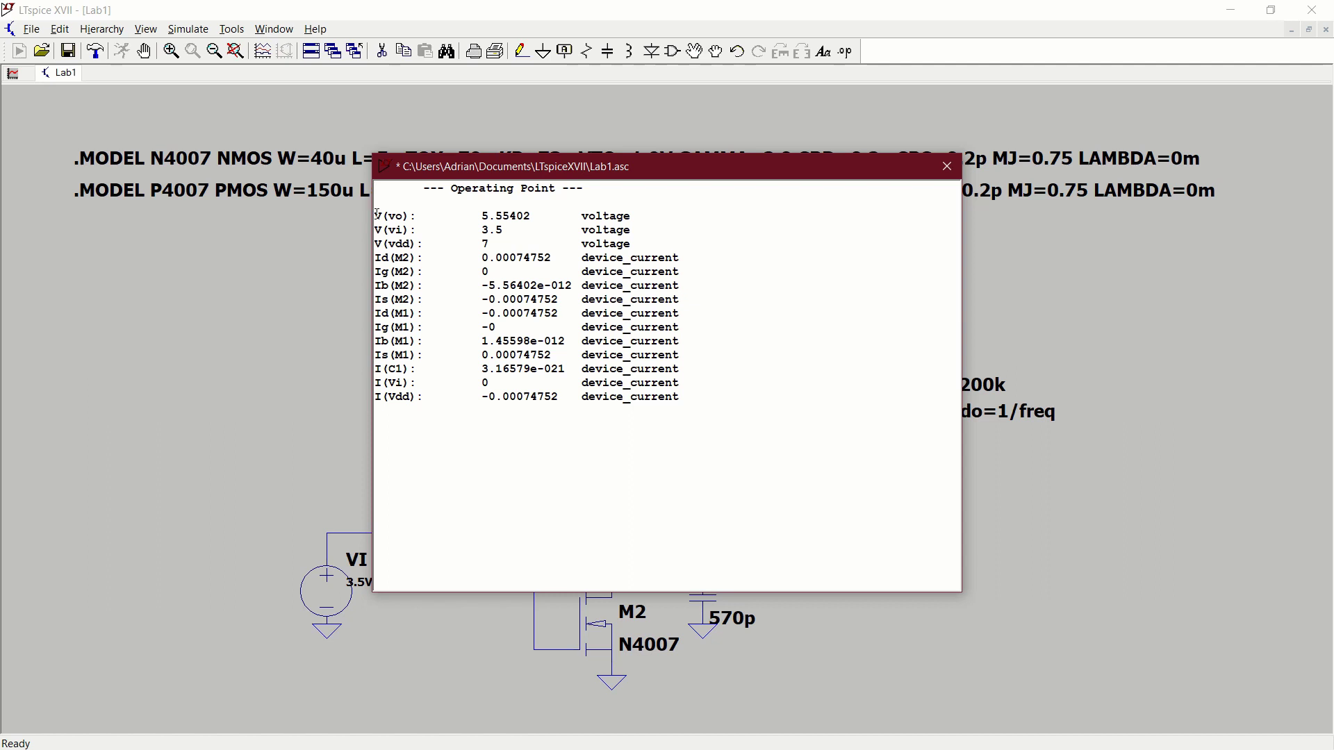
{"action": "left_click_drag", "start_coordinate": [377, 214], "coordinate": [842, 400]}
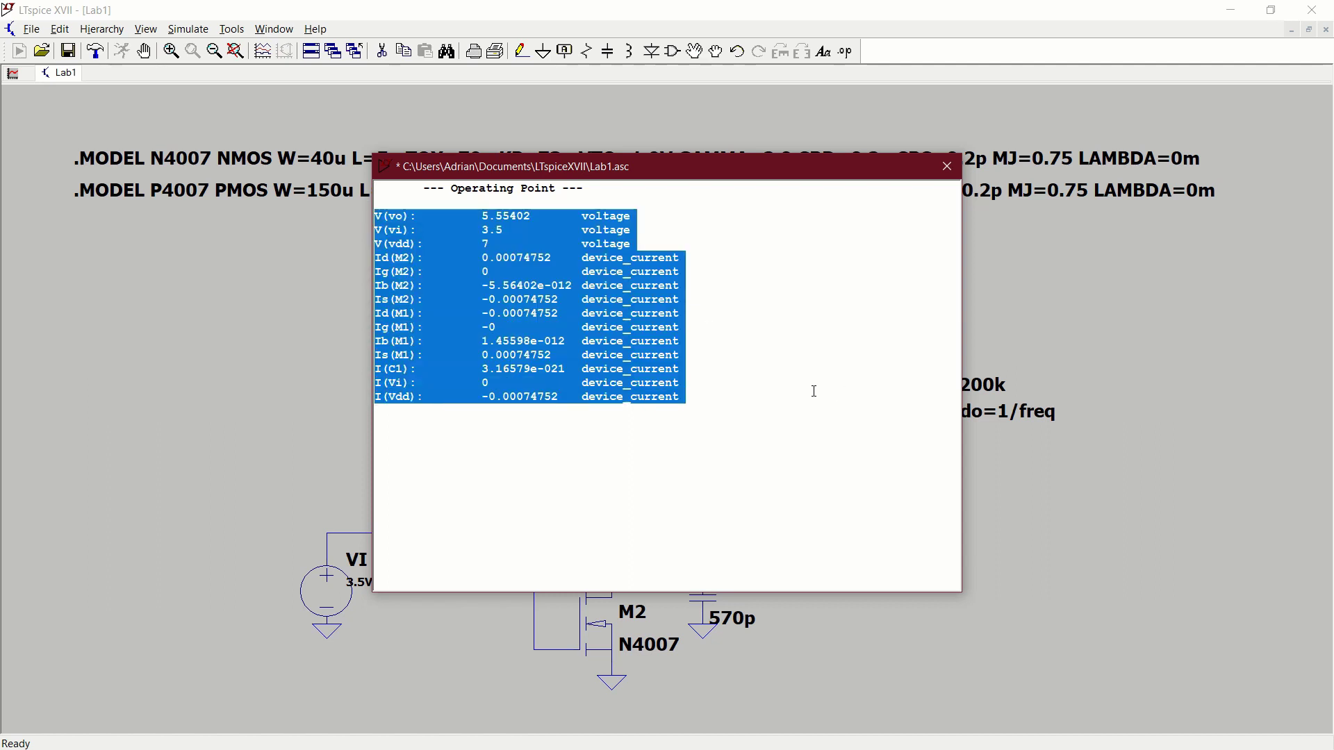
{"action": "left_click", "coordinate": [768, 382]}
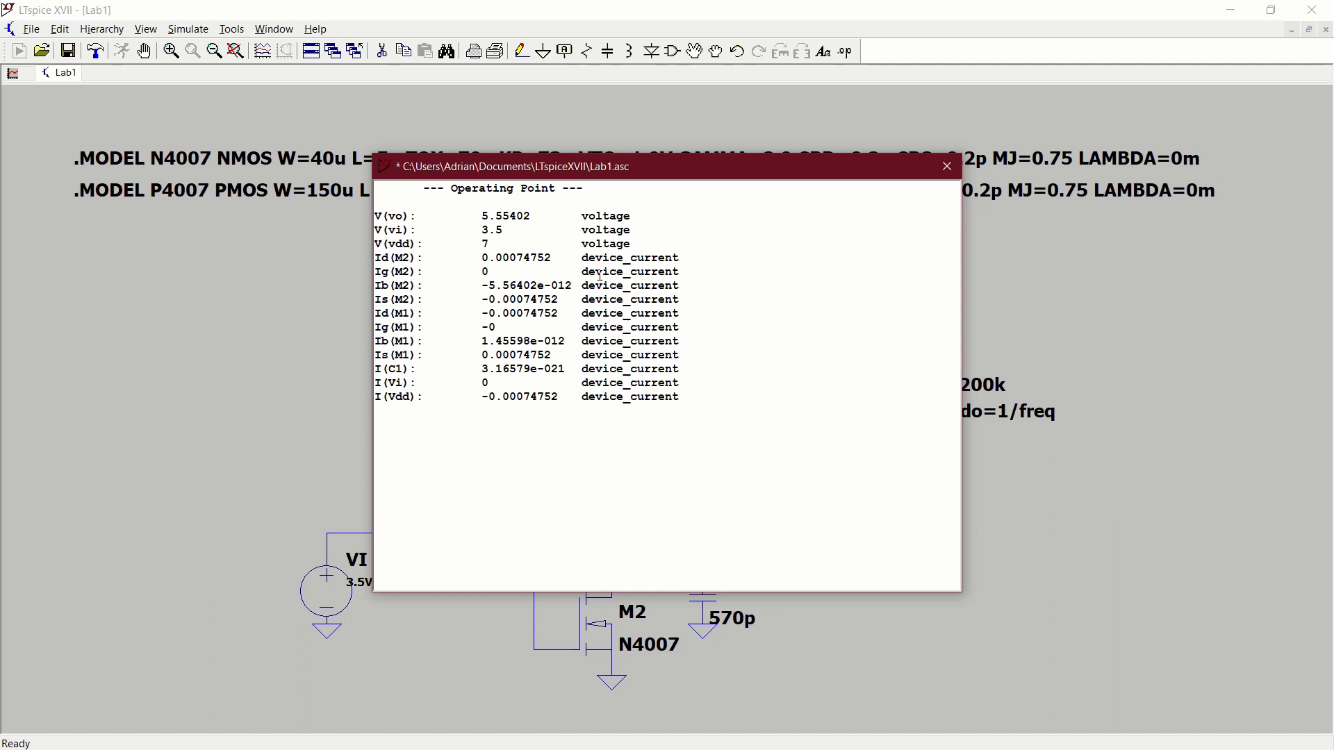
{"action": "key", "text": "Escape"}
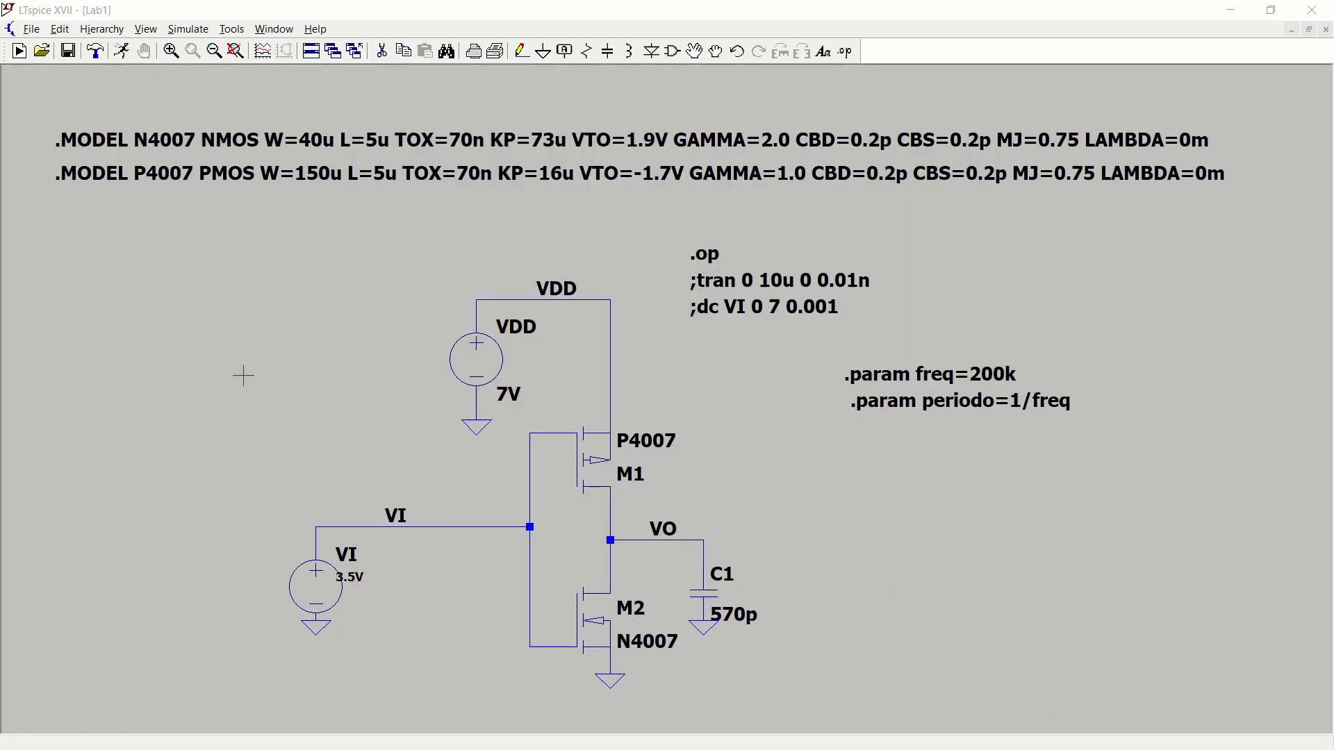